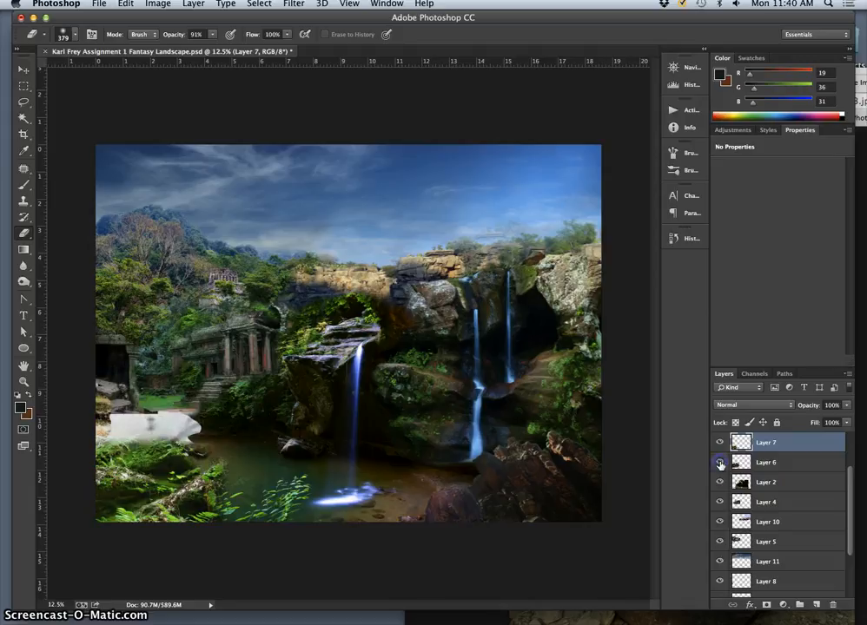
- Toggle the visibility of Layer 2 and Layer 4 to check which part of the landscape each one contributes
click(719, 483)
click(719, 483)
click(719, 483)
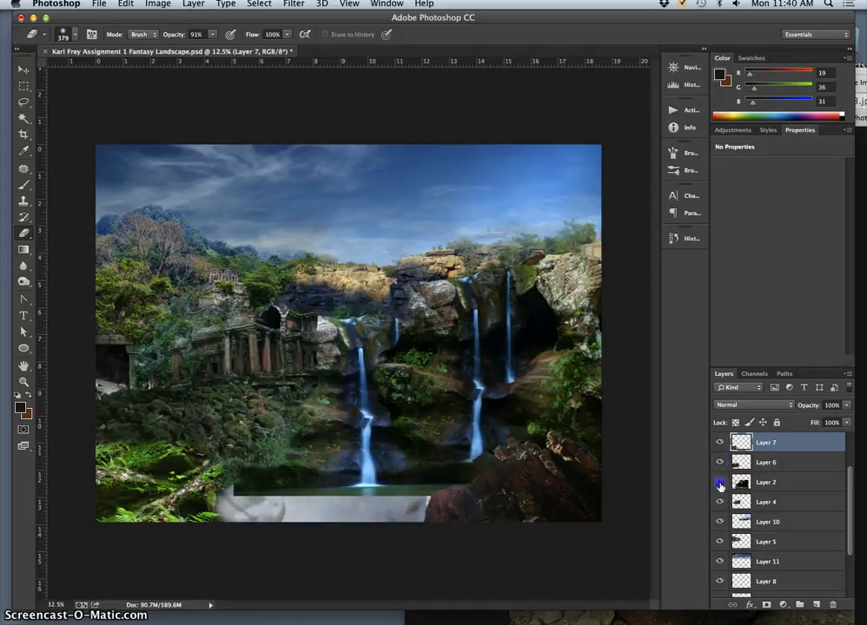
click(719, 483)
click(721, 503)
click(721, 502)
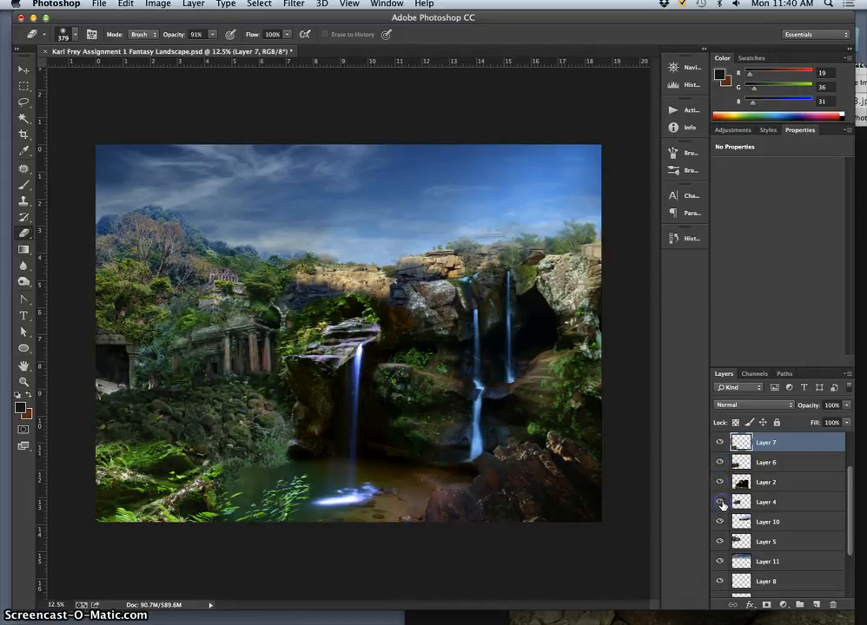
click(721, 502)
click(721, 503)
- Toggle the visibility of Layer 10, Layer 5 and Layer 11 to check their contribution to the sky and background
click(719, 522)
click(719, 521)
click(719, 522)
click(719, 522)
click(718, 542)
click(718, 542)
click(718, 542)
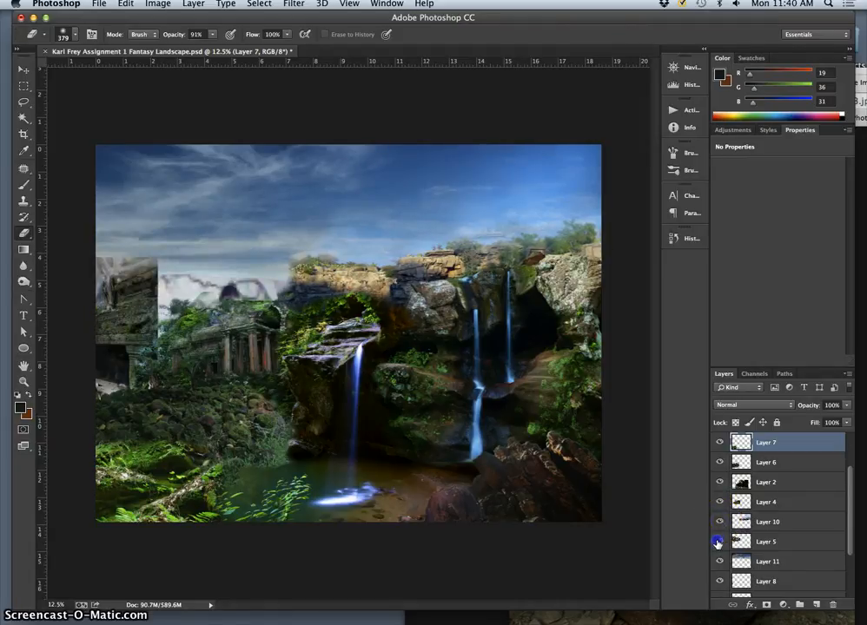
click(718, 542)
click(718, 562)
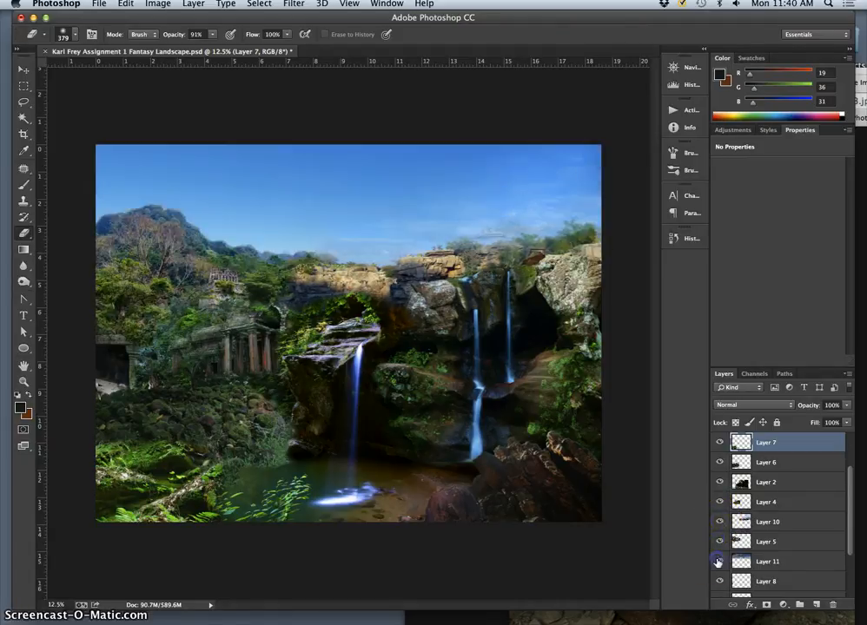
click(719, 562)
click(719, 562)
click(718, 562)
- Check Layer 8's contribution to the image by hiding it, and delete that layer
click(718, 581)
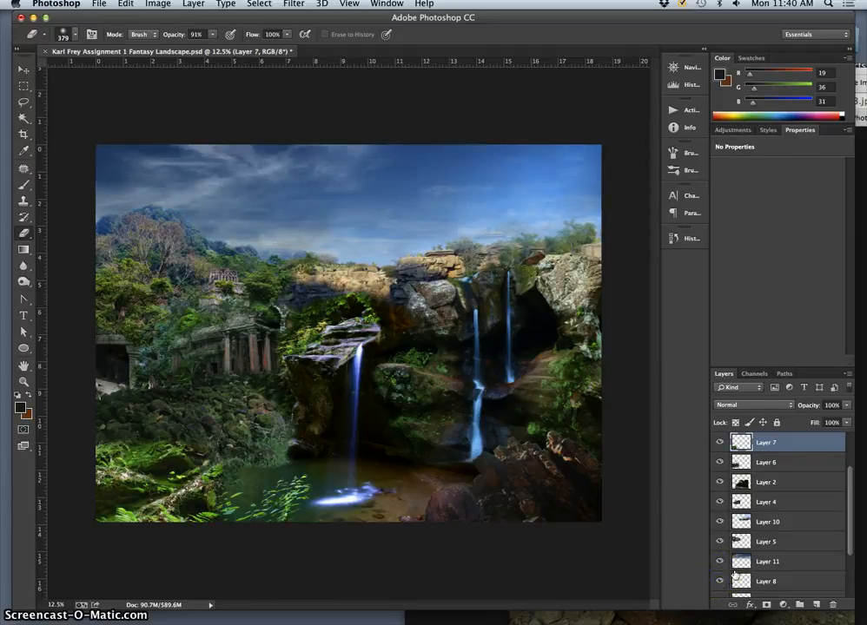
scroll(733, 576, down, 1)
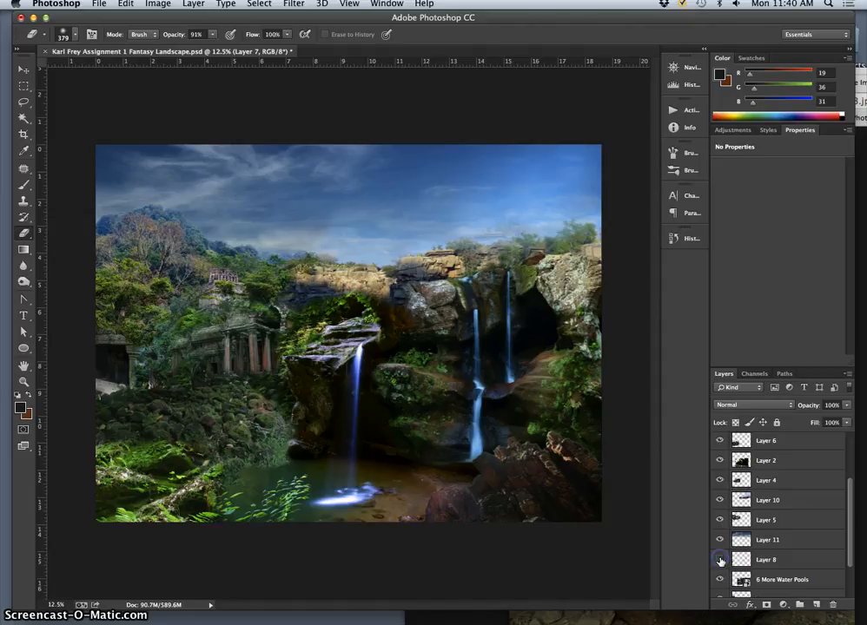
click(757, 562)
key(Delete)
click(738, 564)
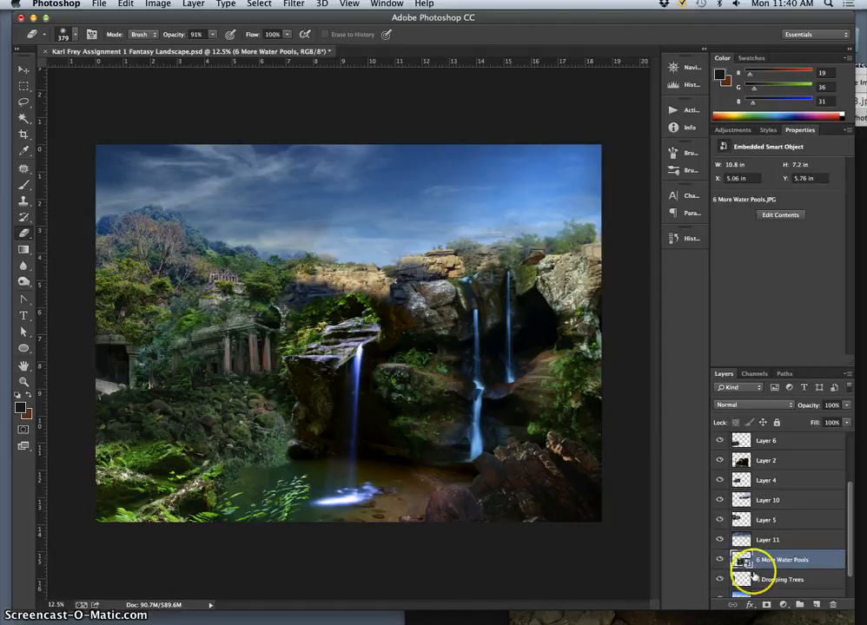
- Toggle the visibility of the 3 Drooping Trees layer to check what it adds to the composite
click(719, 581)
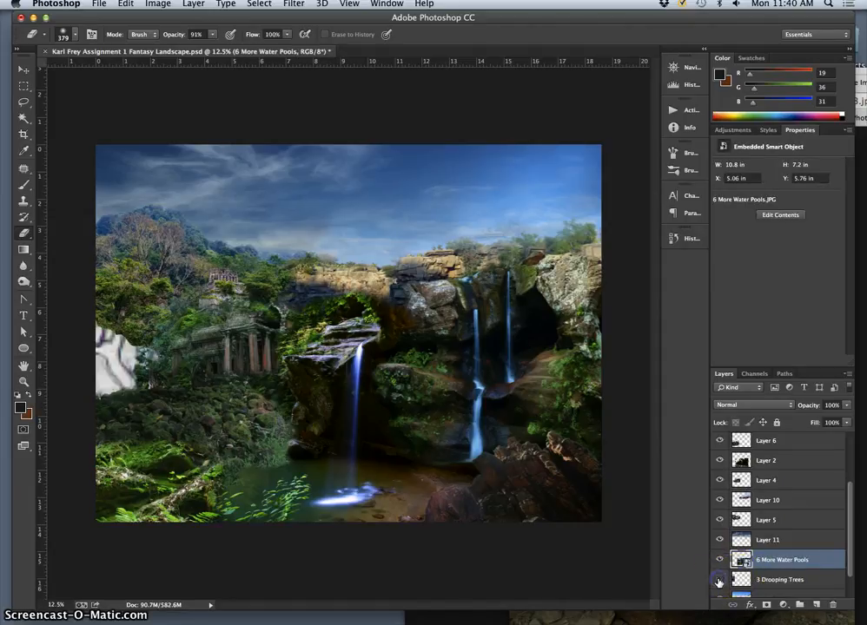
click(719, 581)
click(719, 581)
click(719, 581)
click(719, 581)
click(719, 580)
- Check Layer 9 by toggling its visibility, and hide Layer 0 at the base of the layer stack
scroll(761, 584, down, 2)
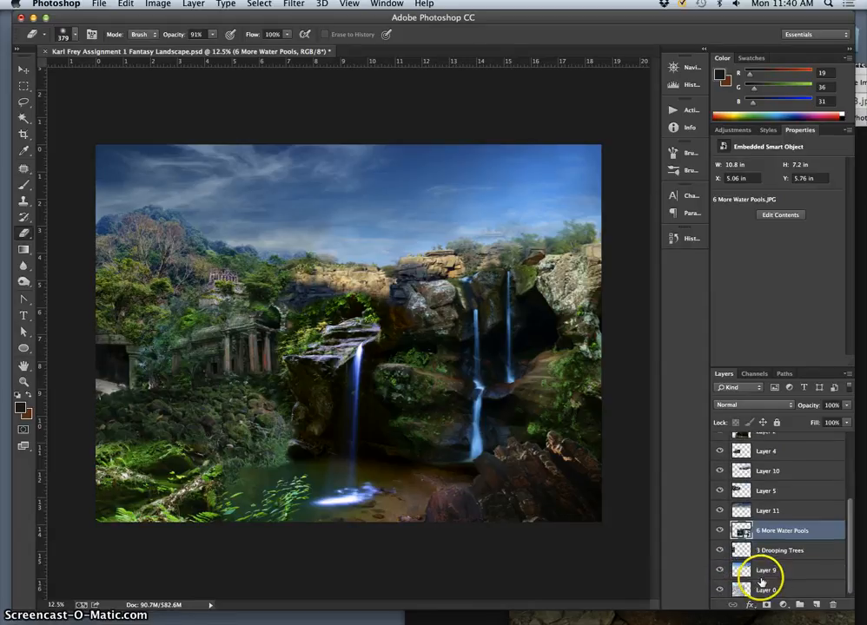
click(719, 568)
click(719, 568)
click(719, 568)
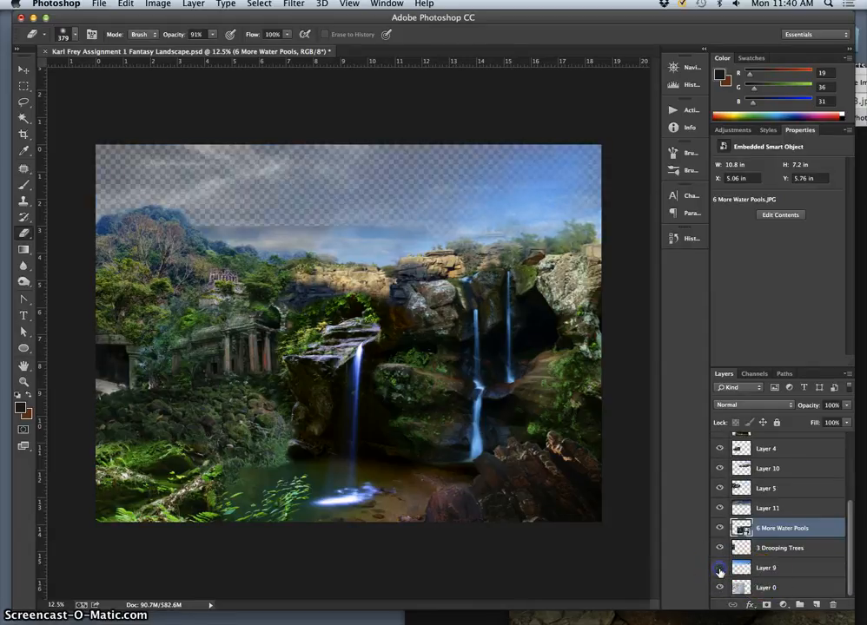
click(719, 568)
click(720, 588)
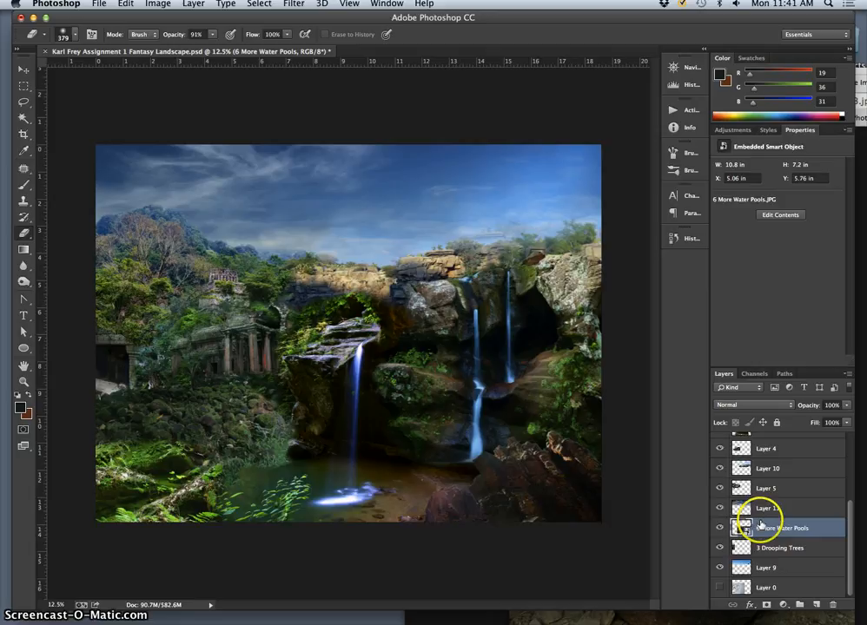
scroll(761, 521, up, 5)
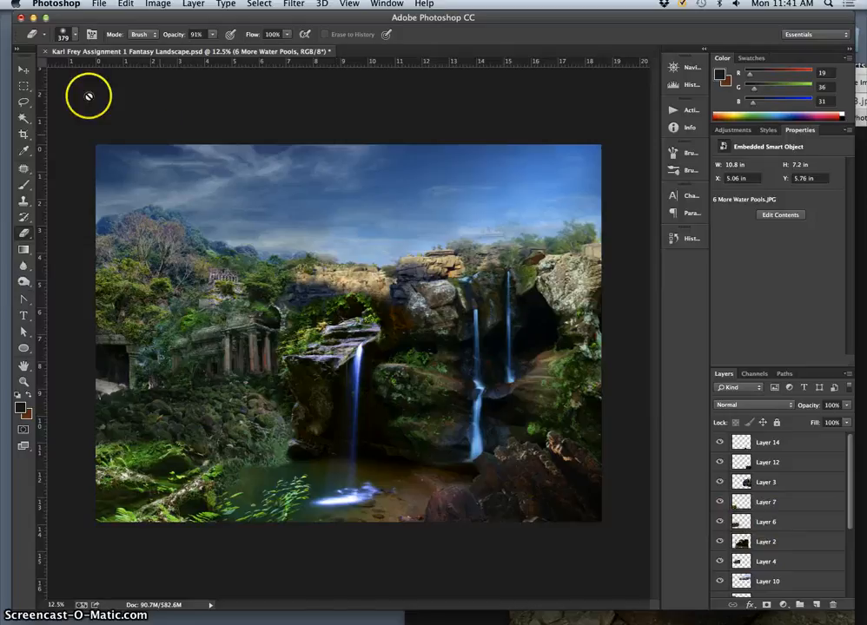
- Select Layer 12 and darken its foreground rocks with the Burn tool, using the Shadows range at 13% exposure
click(22, 70)
click(533, 489)
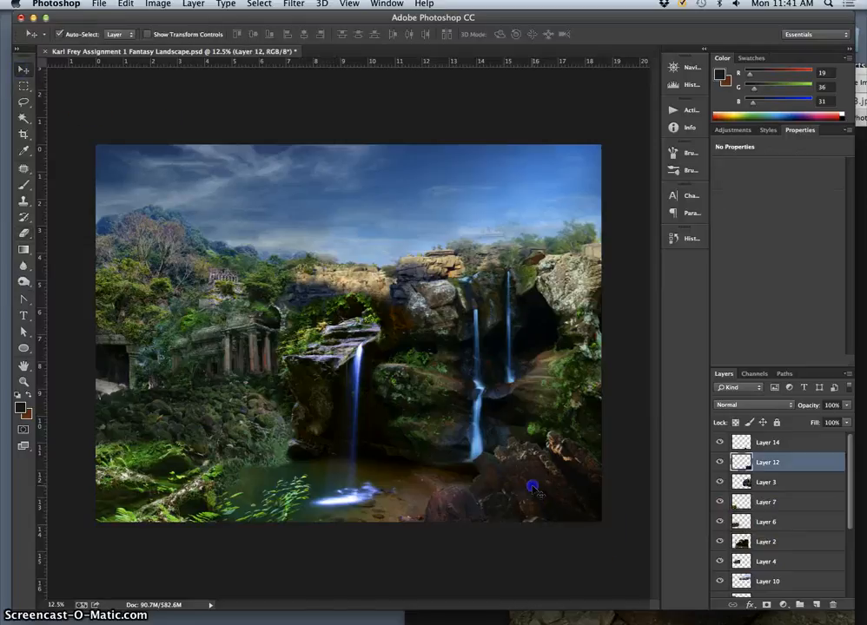
drag(530, 491, 547, 458)
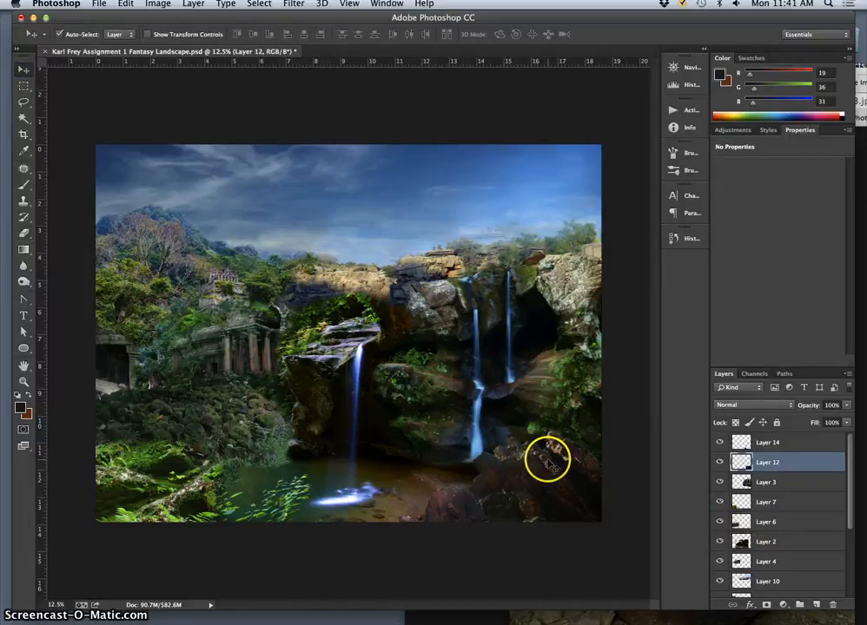
click(24, 282)
click(74, 34)
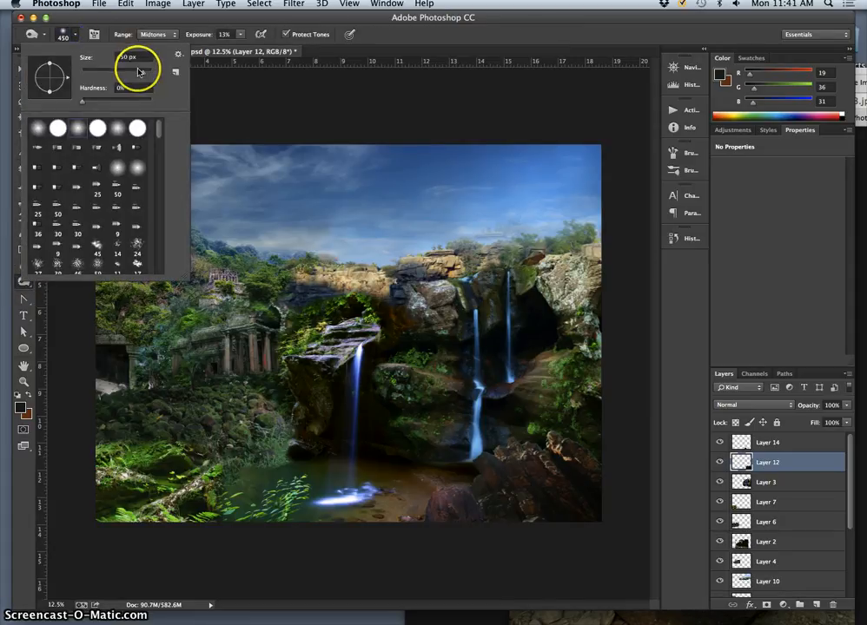
click(158, 35)
click(155, 26)
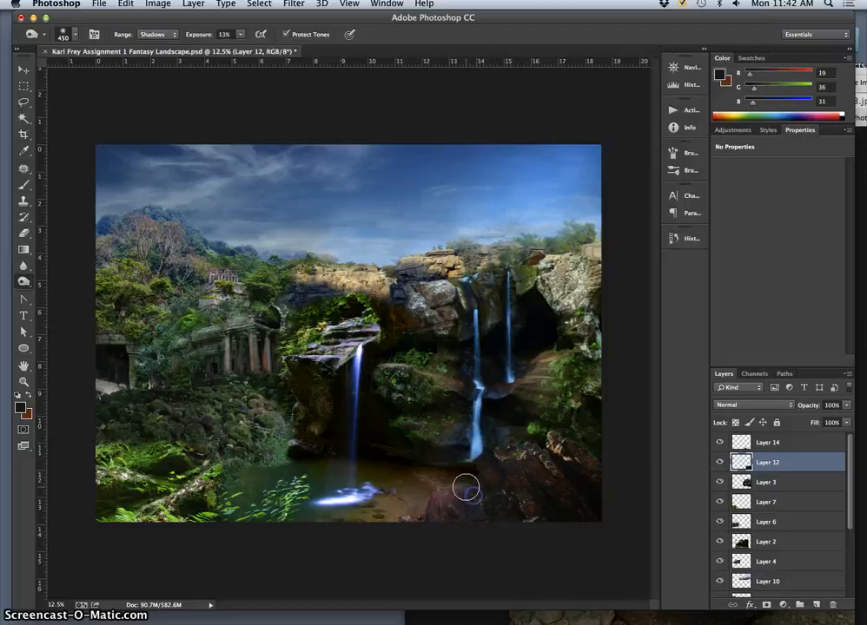
drag(469, 490, 487, 531)
mouse_move(498, 468)
mouse_down()
mouse_move(517, 502)
mouse_move(498, 462)
mouse_move(521, 481)
mouse_move(524, 443)
mouse_up()
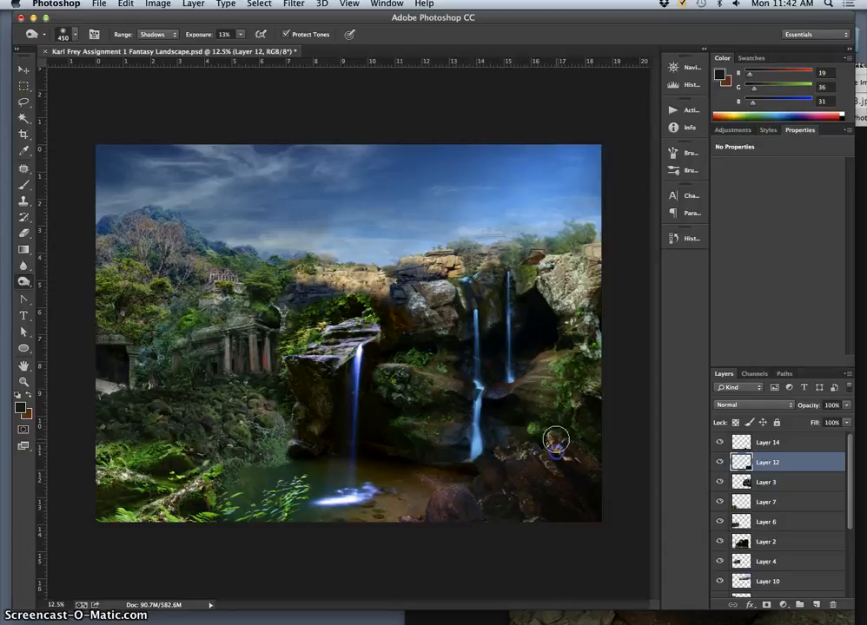
click(476, 489)
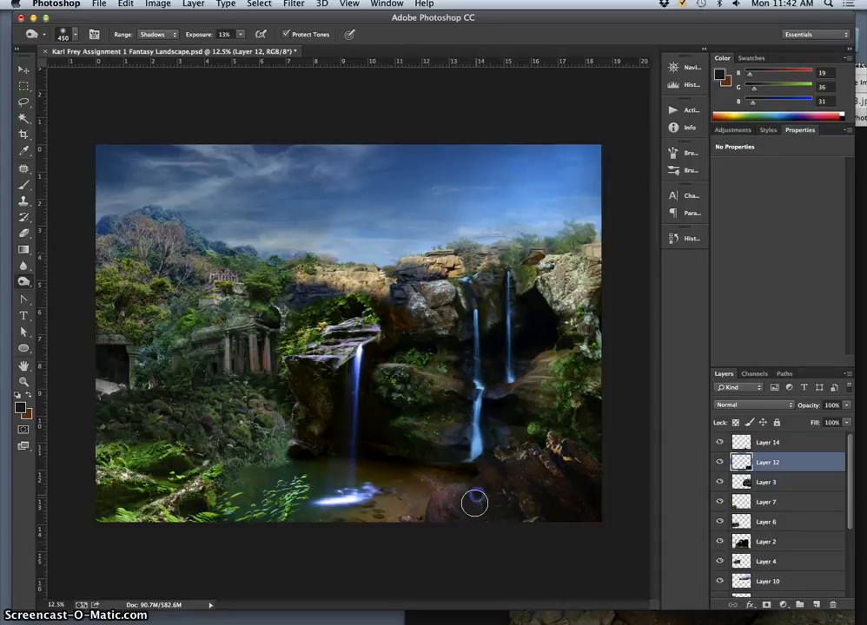
mouse_move(474, 502)
mouse_down()
mouse_move(484, 529)
mouse_move(471, 495)
mouse_up()
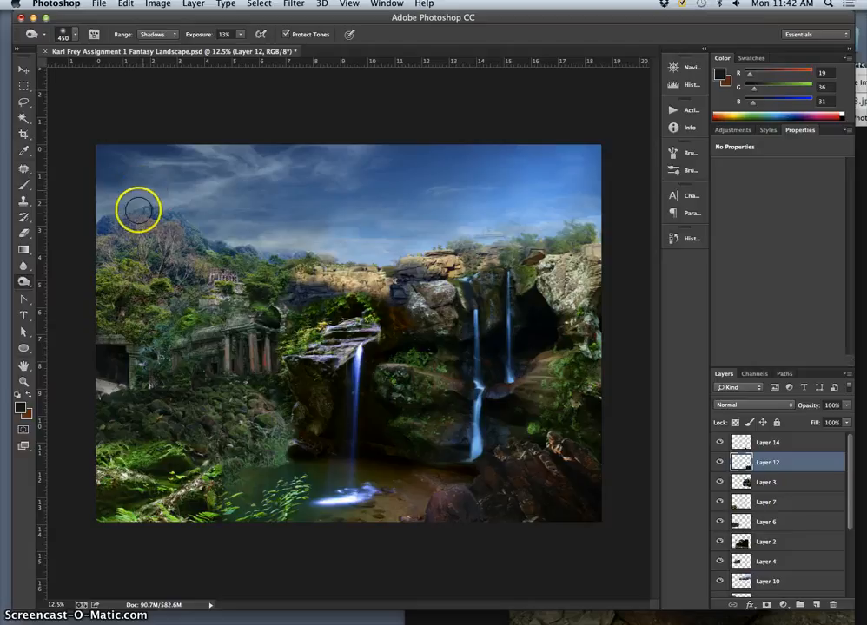
- Select the round foreground boulder on Layer 14 and burn its shadows with the same 450 px brush
click(24, 69)
click(456, 499)
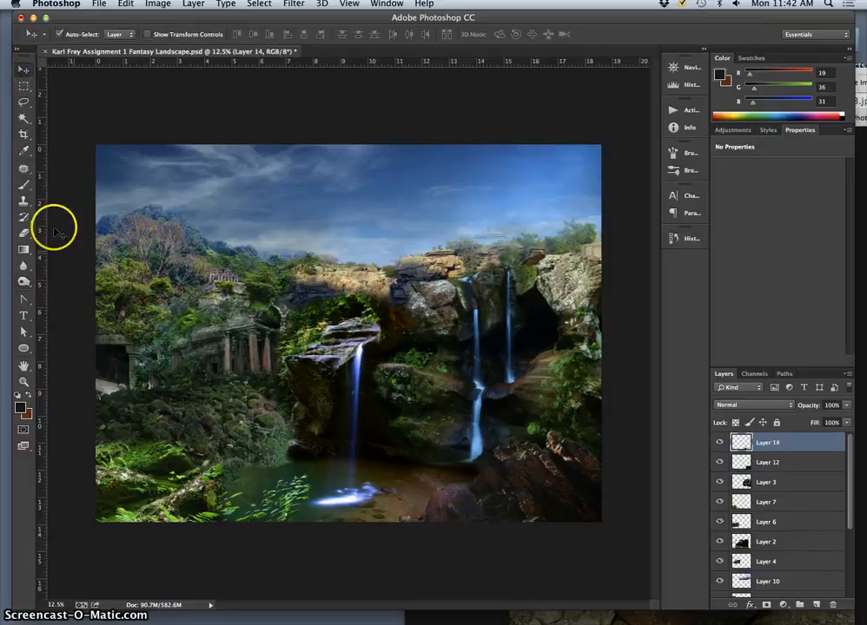
click(24, 282)
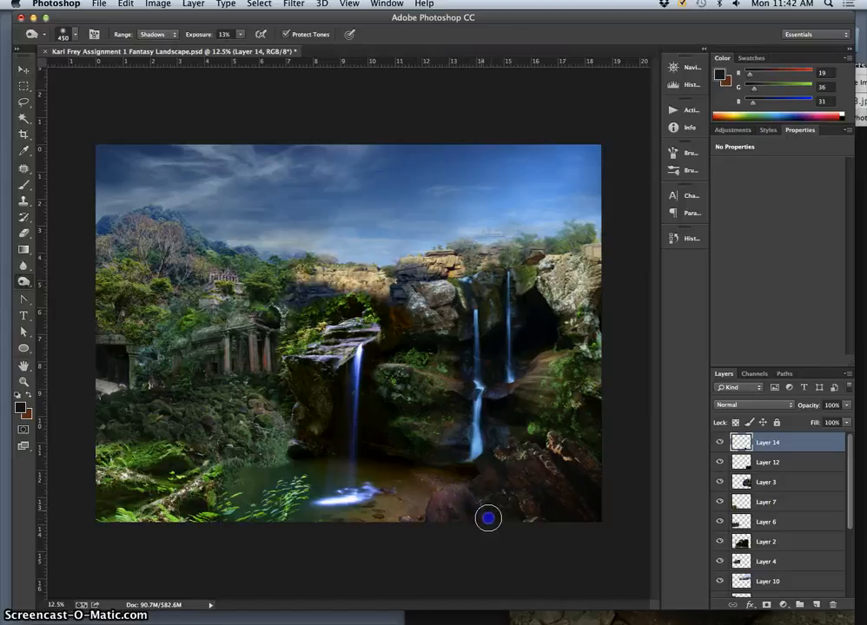
drag(488, 518, 453, 509)
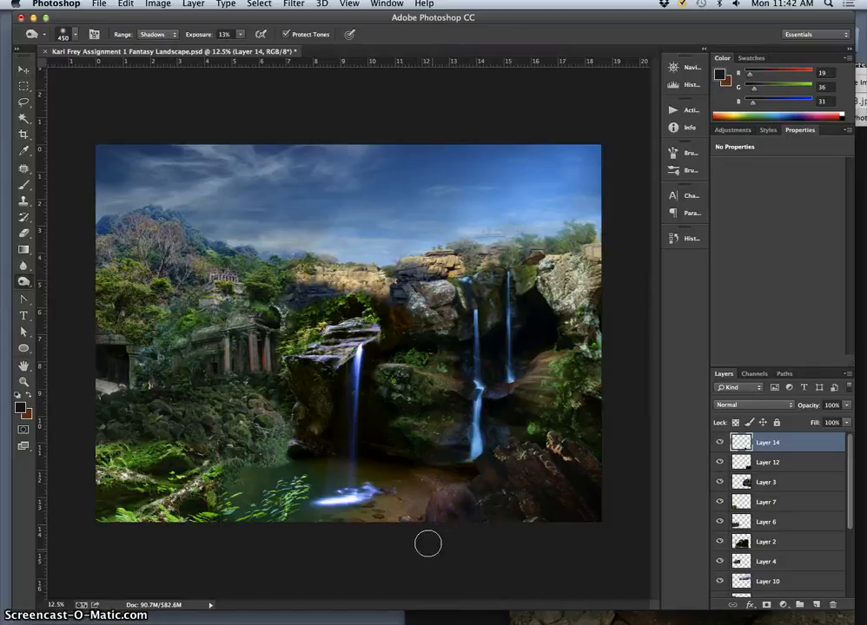
mouse_move(427, 543)
mouse_down()
mouse_move(432, 611)
mouse_move(523, 579)
mouse_move(533, 555)
mouse_up()
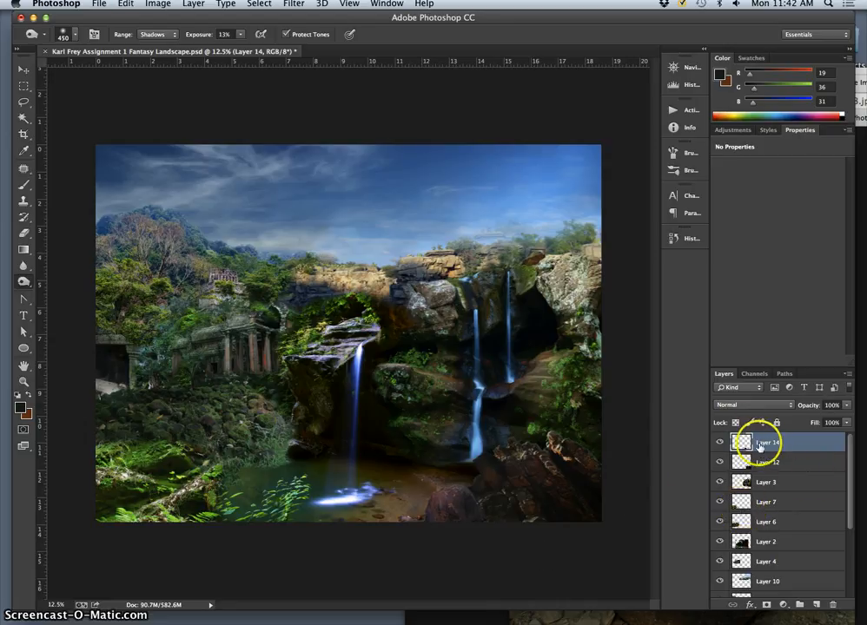
- Burn the shadows on a duplicate of Layer 14 and set the copy's opacity to 33%
key(super+j)
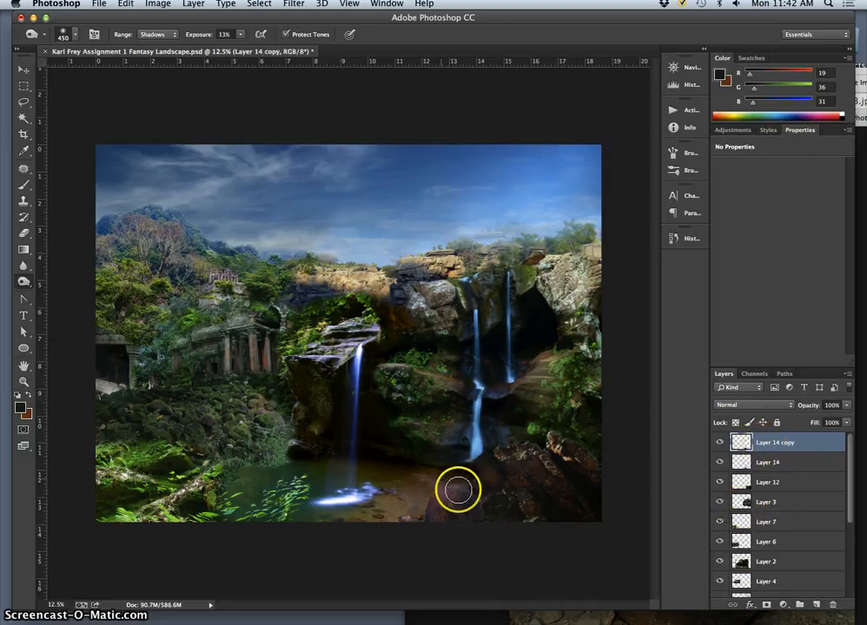
drag(457, 490, 464, 500)
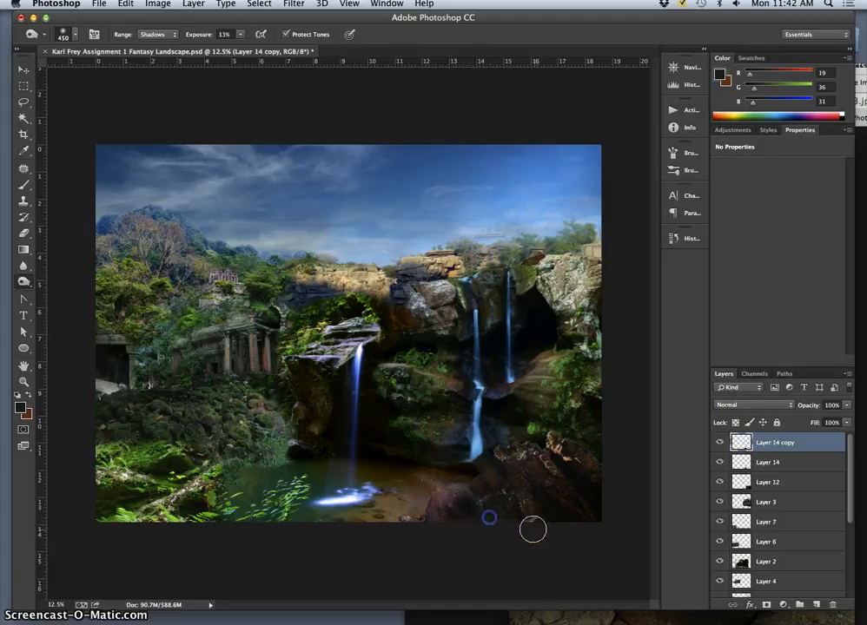
mouse_move(532, 527)
mouse_down()
mouse_move(553, 529)
mouse_move(558, 510)
mouse_up()
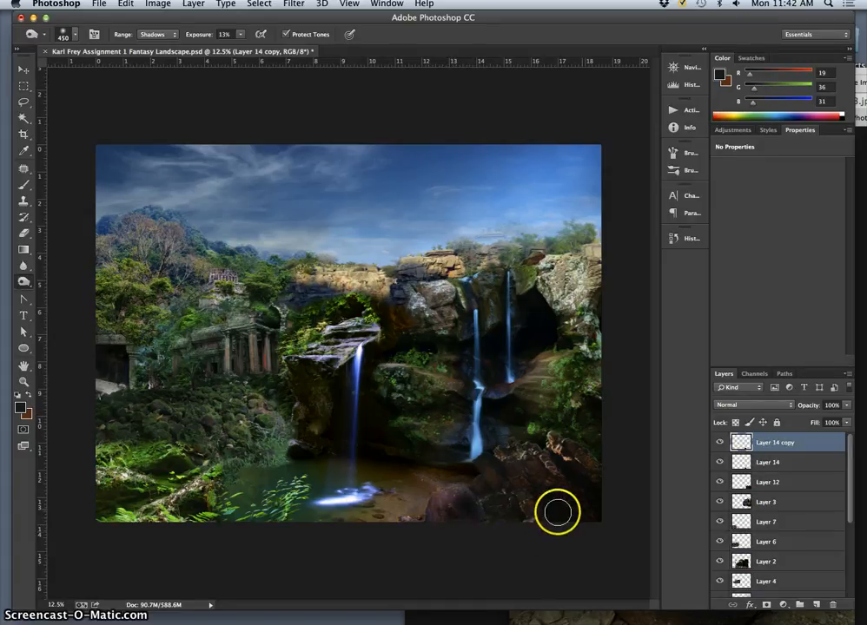
click(846, 407)
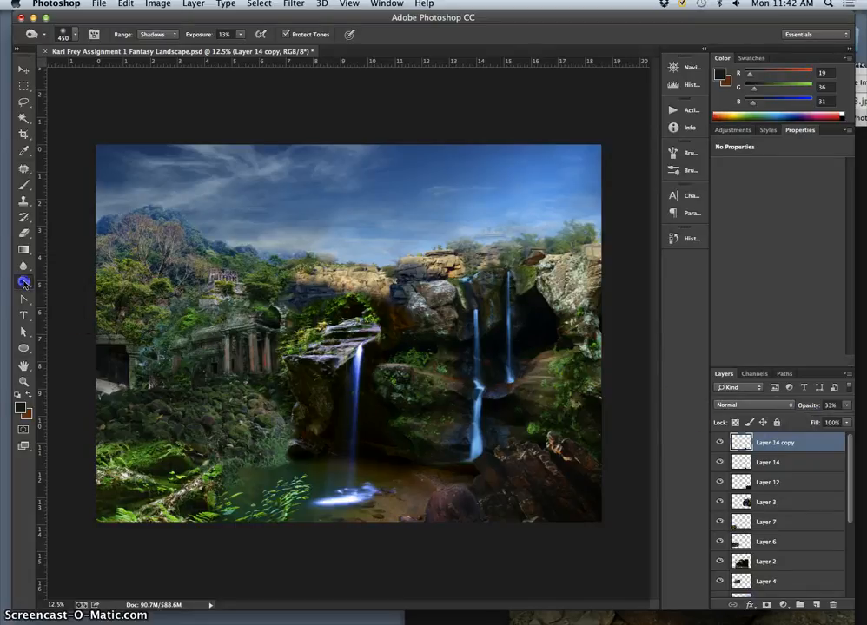
- Lighten the boulder on Layer 14 copy with the Dodge tool, using Midtones at 16% exposure
drag(23, 282, 74, 278)
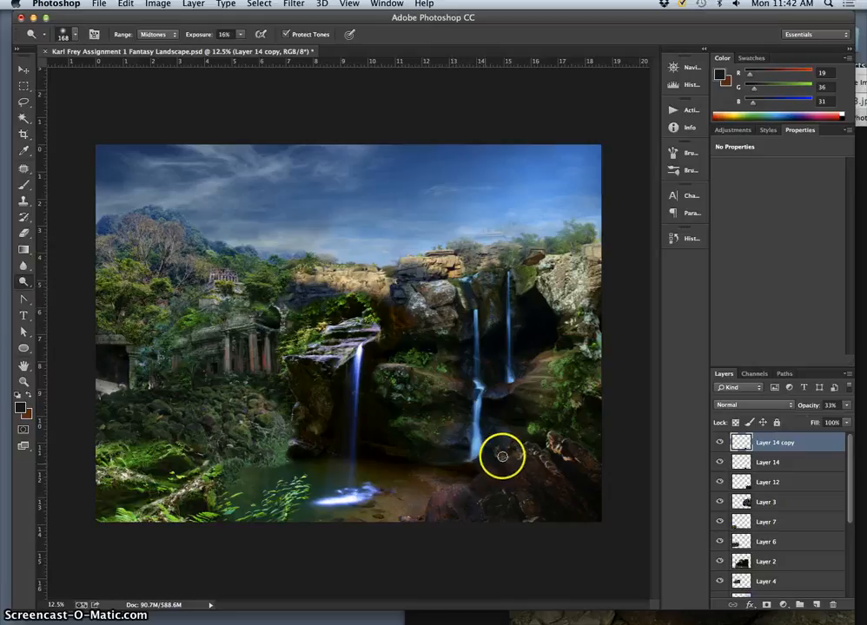
drag(449, 495, 443, 495)
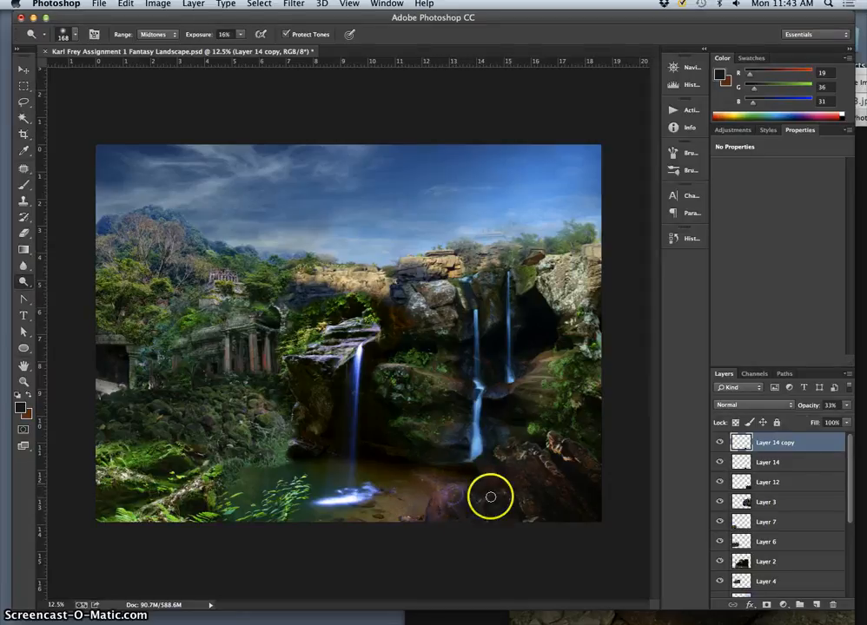
drag(465, 509, 455, 497)
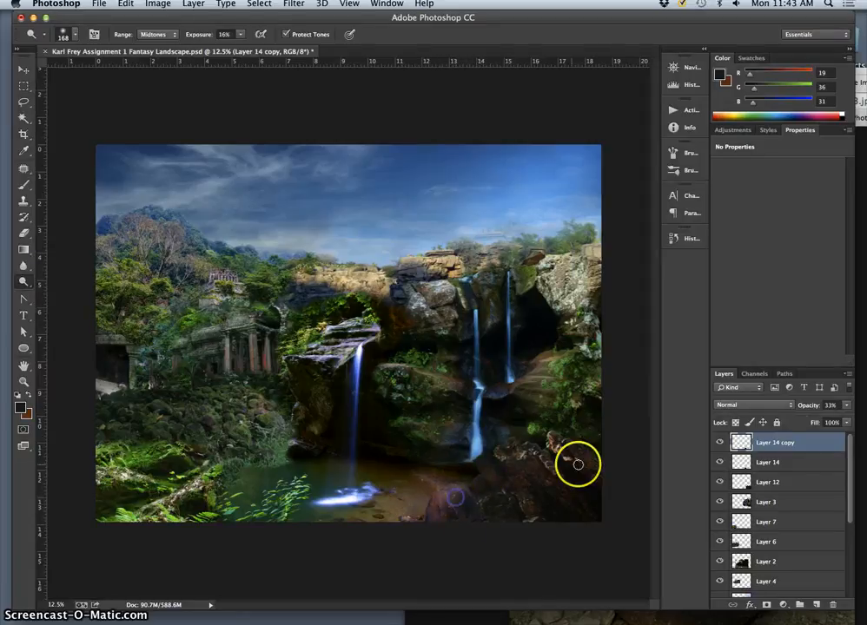
- Select Layer 12 and dodge the midtones of the rocks around the boulder
click(769, 480)
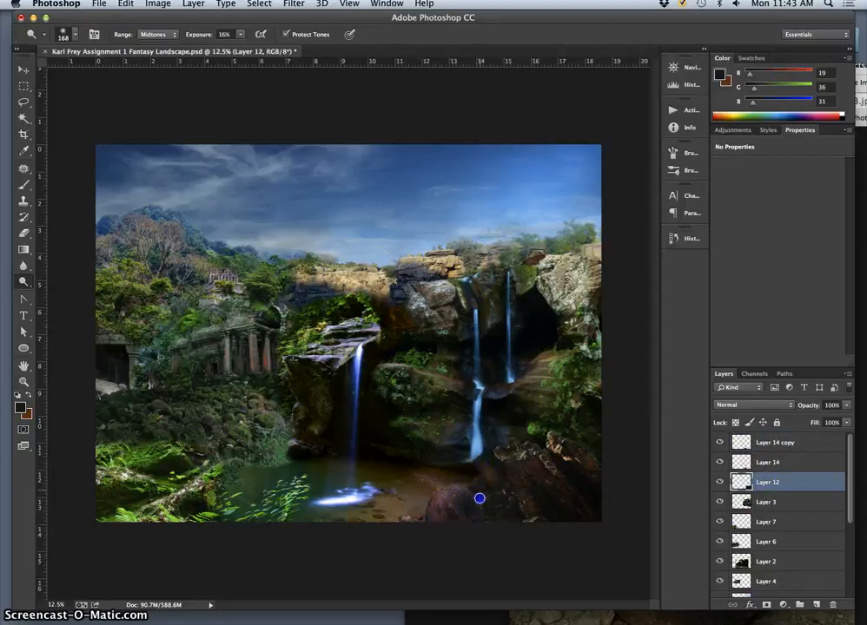
drag(479, 499, 475, 490)
drag(505, 451, 504, 448)
drag(495, 499, 486, 499)
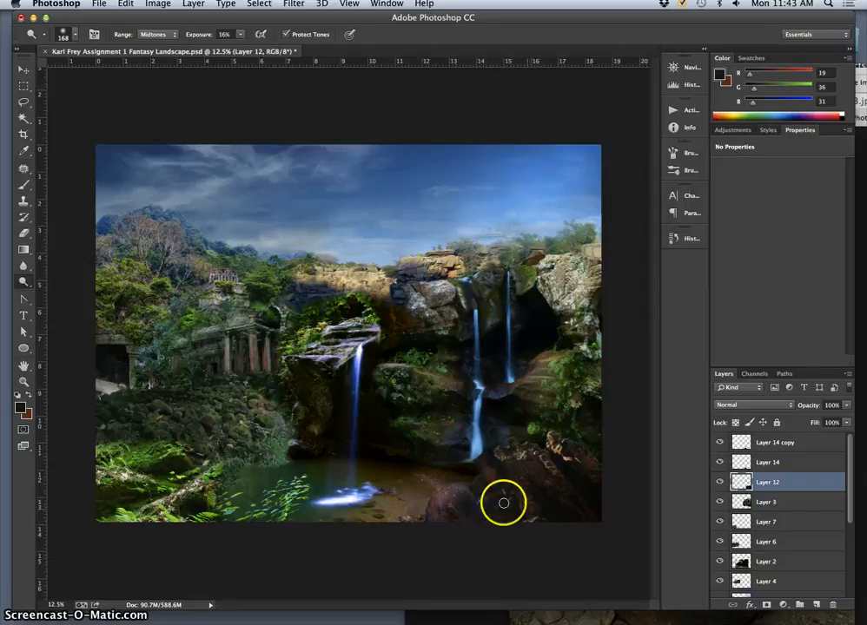
drag(24, 282, 48, 278)
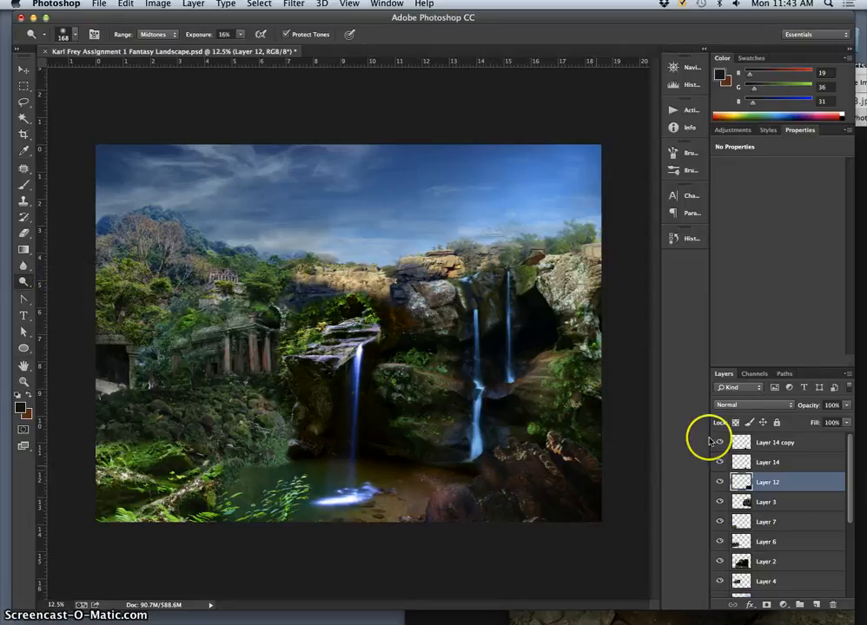
click(705, 442)
drag(449, 483, 482, 512)
- Dodge the midtones of the foreground boulder on Layer 14 at 16% exposure
click(739, 468)
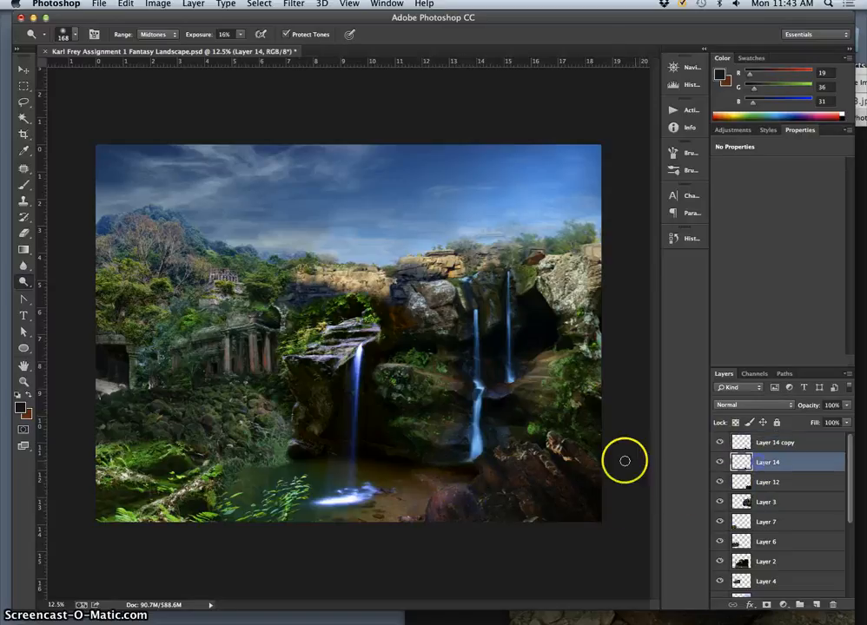
click(170, 36)
click(154, 35)
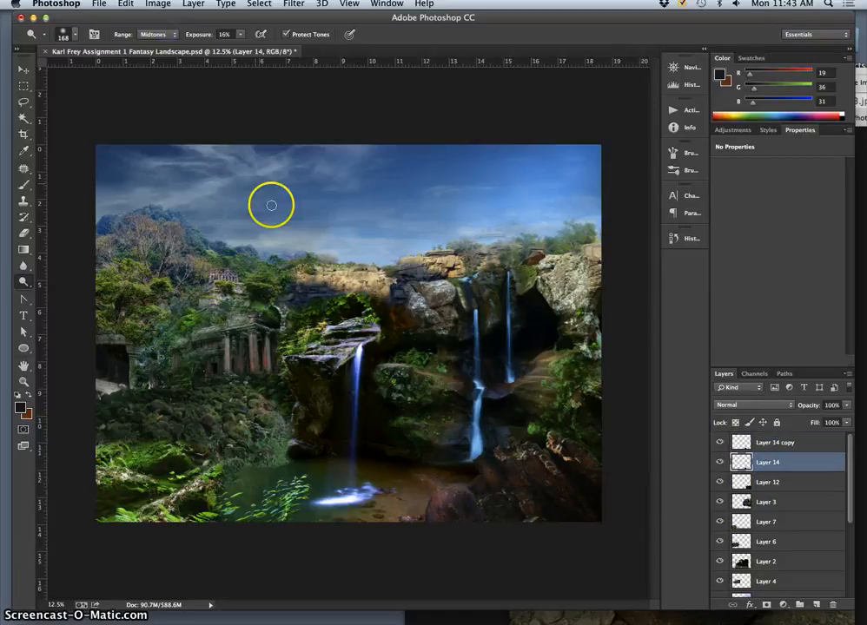
drag(458, 492, 464, 490)
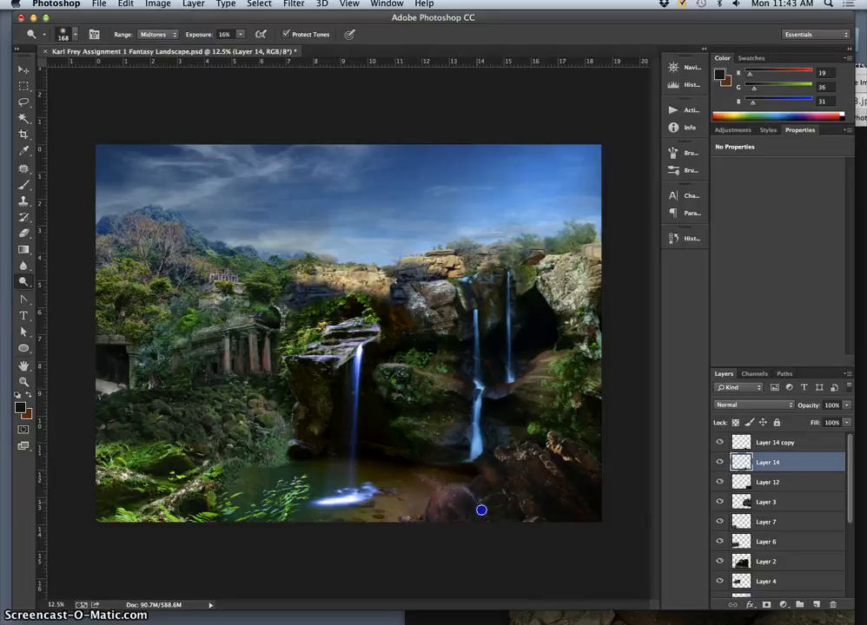
click(722, 445)
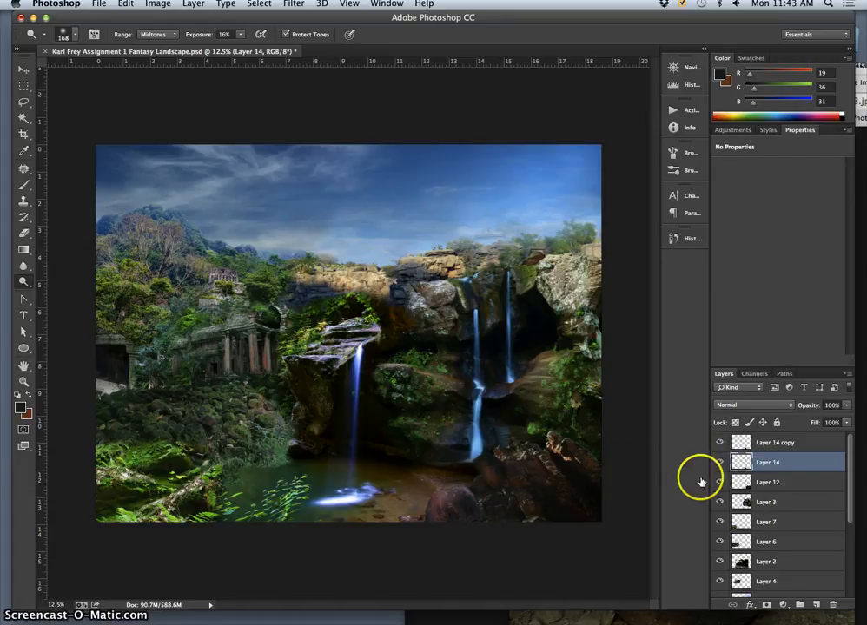
- Select Layer 10 from the cliff top in the image and check its contents by hiding and showing it
click(24, 232)
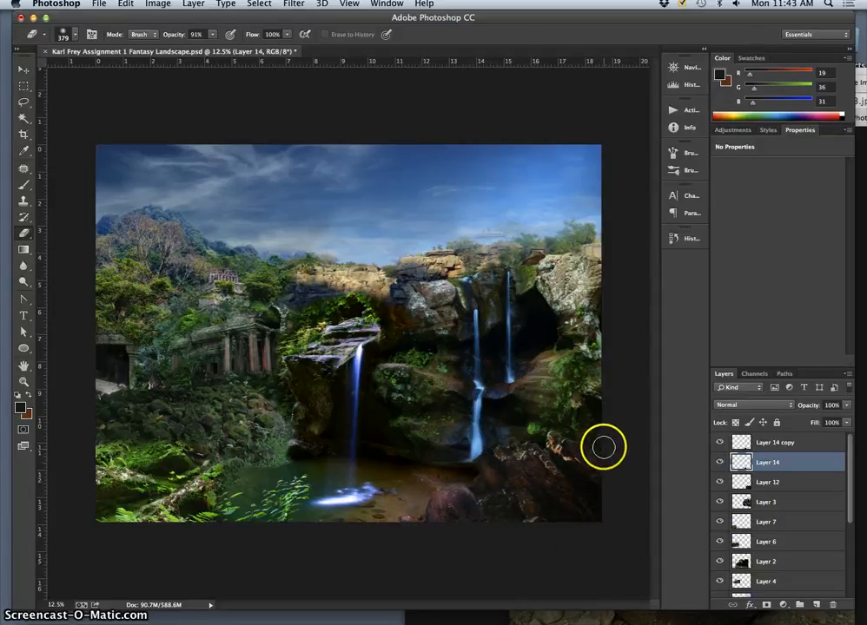
click(23, 69)
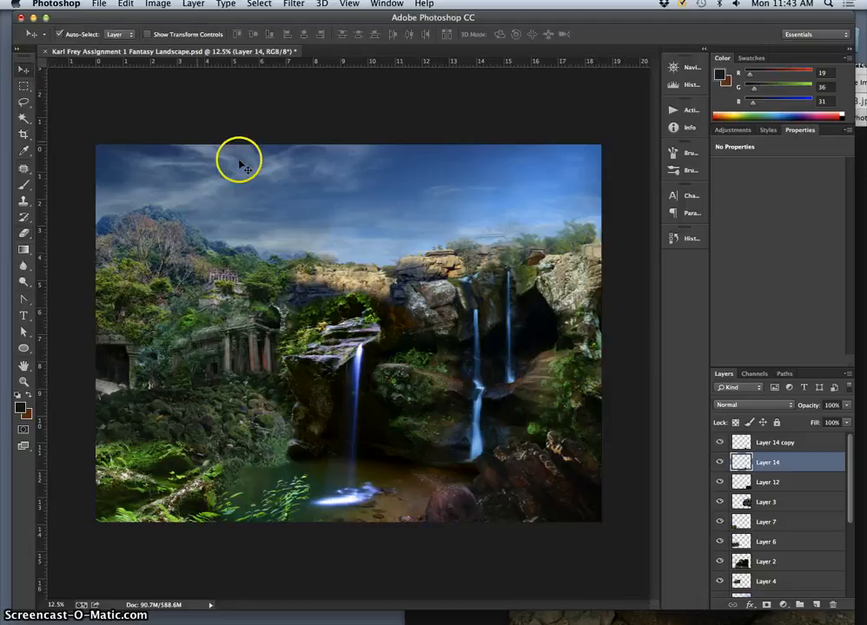
click(508, 255)
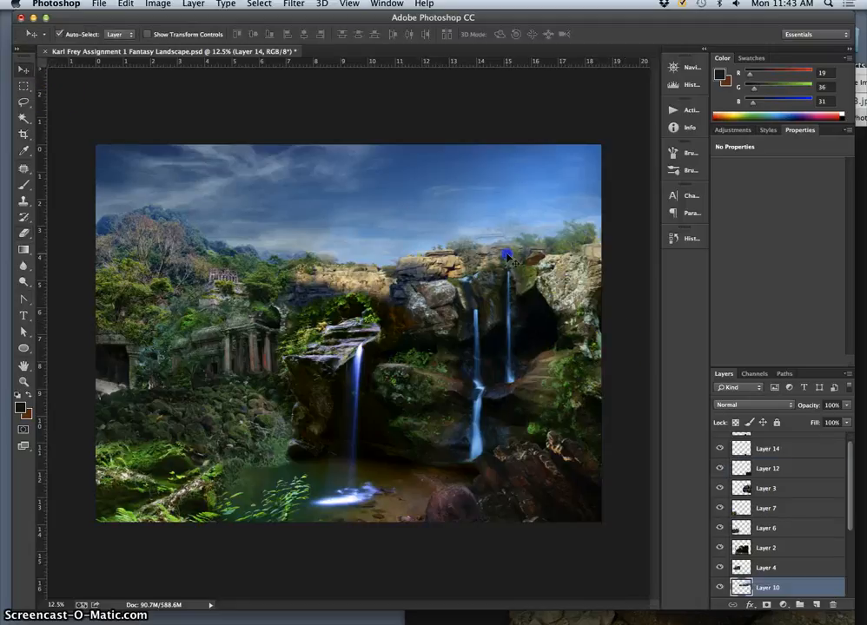
click(720, 587)
click(719, 587)
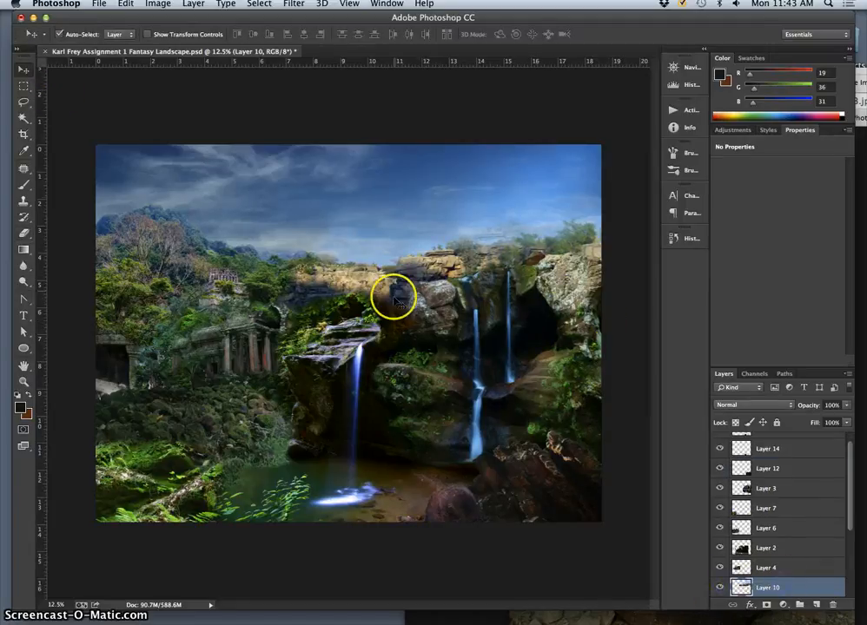
key(super+equal)
key(super+equal)
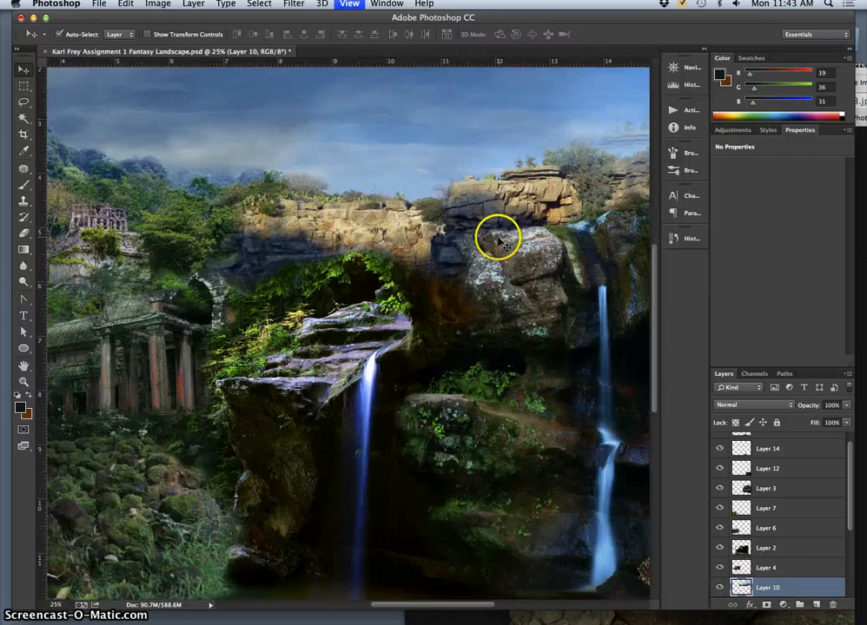
key(super+equal)
key(super+equal)
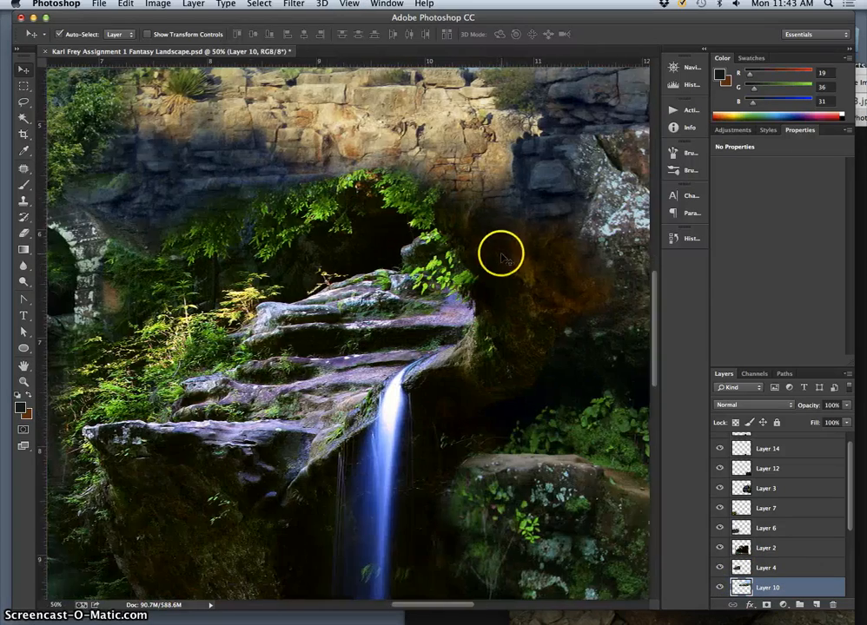
scroll(502, 259, right, 6)
scroll(501, 258, up, 5)
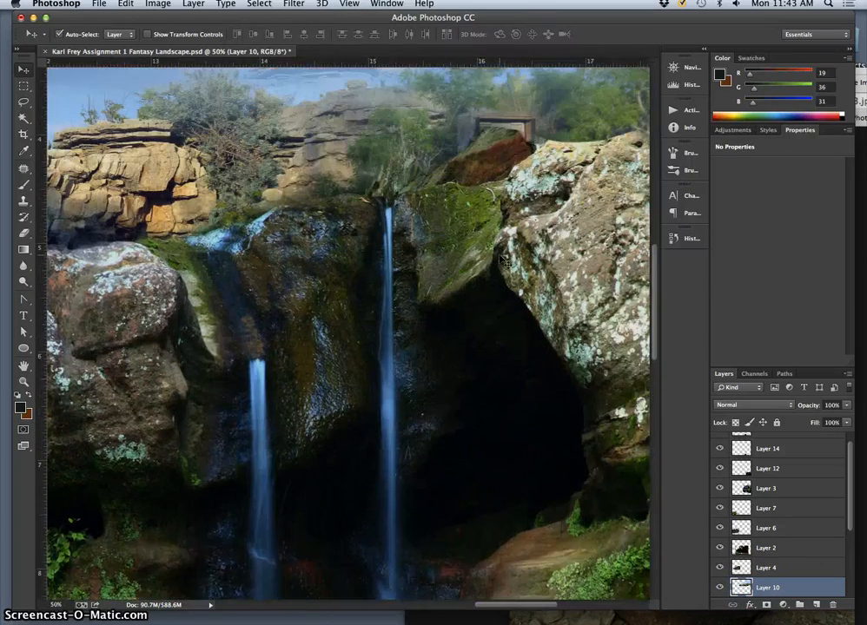
scroll(501, 259, up, 6)
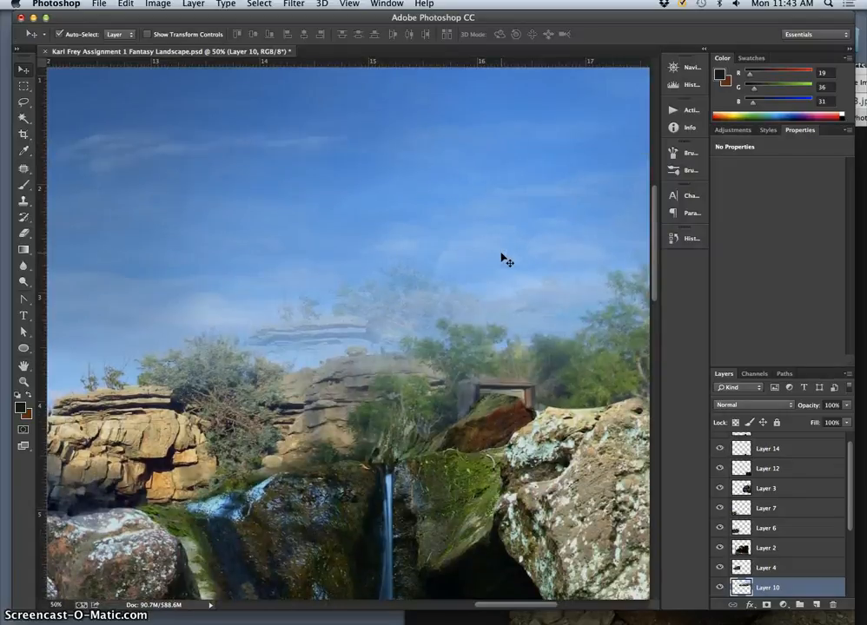
click(23, 233)
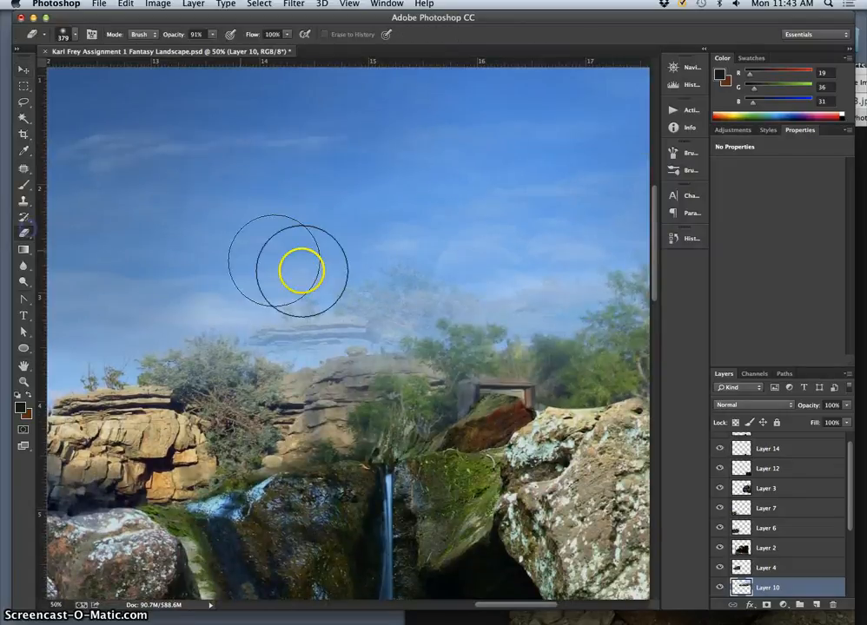
drag(343, 291, 366, 283)
key(super+z)
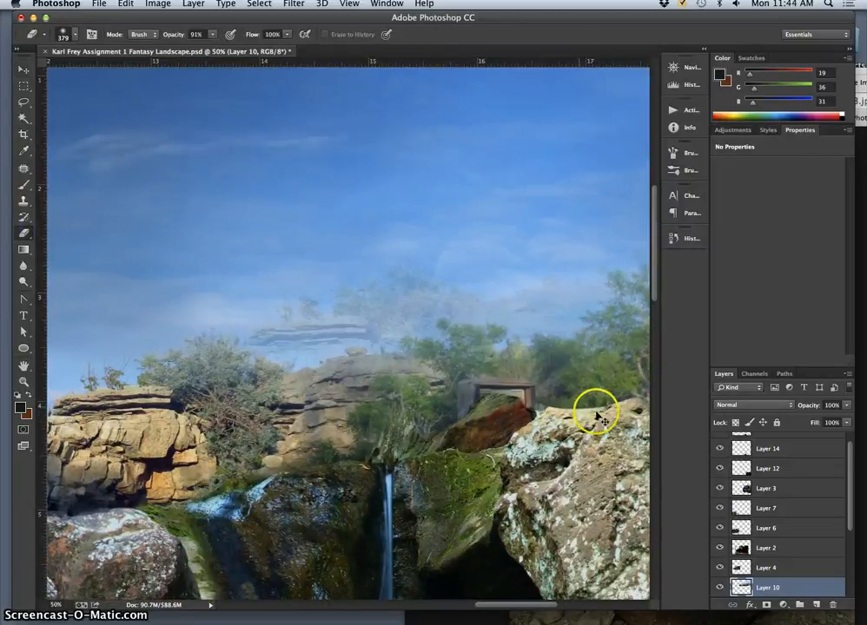
- Clone clean sky over the faded rocks and trees above the waterfall cliff on Layer 10, using a 200 px Clone Stamp at 70% opacity
click(721, 590)
click(721, 589)
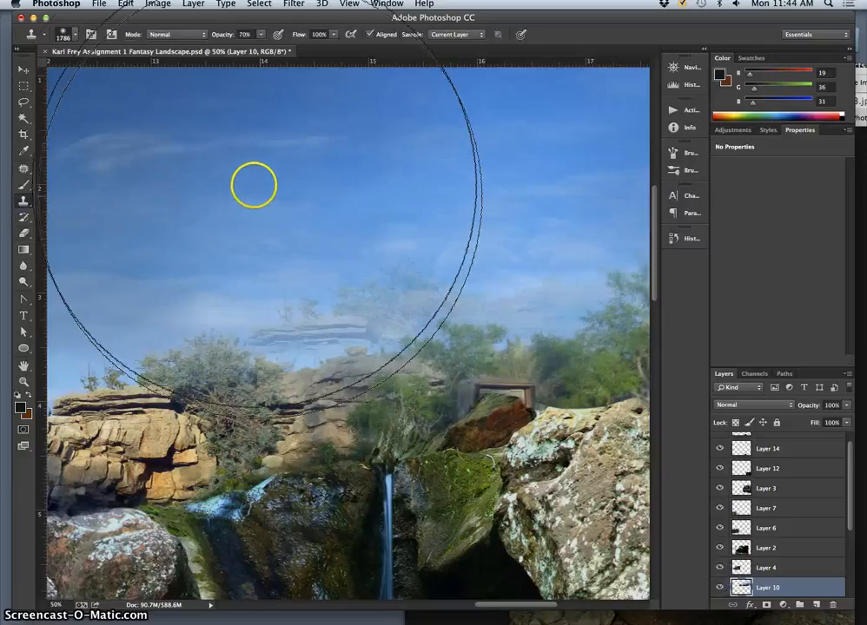
click(64, 34)
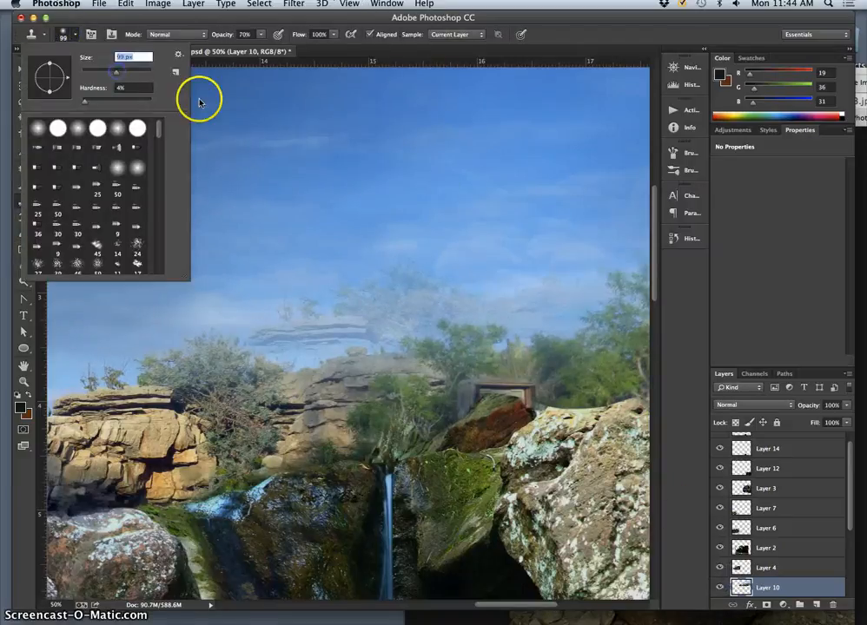
text(200)
key(Return)
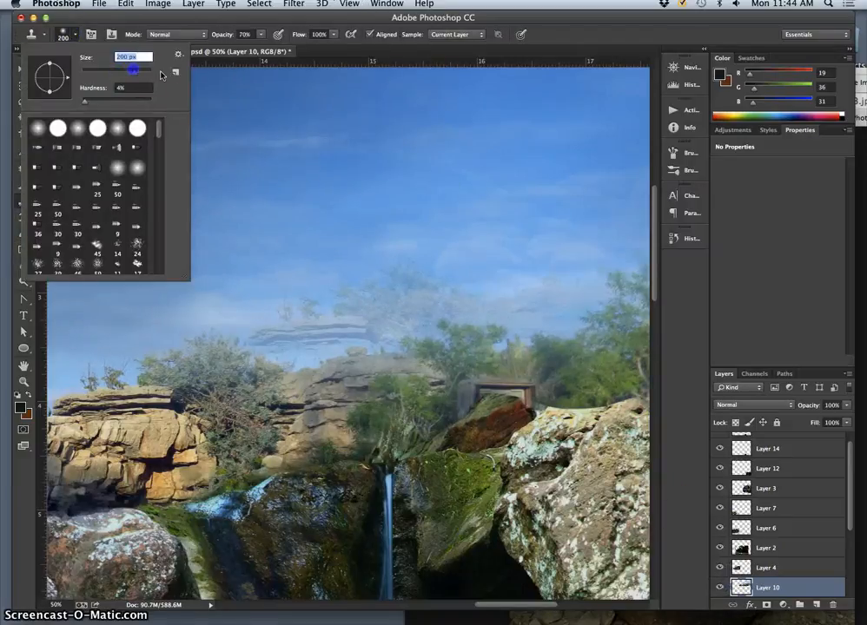
alt+click(315, 141)
mouse_move(327, 298)
mouse_down()
mouse_move(284, 302)
mouse_move(275, 309)
mouse_move(312, 317)
mouse_move(279, 325)
mouse_move(301, 315)
mouse_move(270, 306)
mouse_move(398, 303)
mouse_move(347, 310)
mouse_move(376, 289)
mouse_move(403, 288)
mouse_move(345, 297)
mouse_move(431, 274)
mouse_move(350, 280)
mouse_move(448, 274)
mouse_move(389, 303)
mouse_move(384, 316)
mouse_move(302, 337)
mouse_move(227, 315)
mouse_move(203, 318)
mouse_move(289, 333)
mouse_move(351, 323)
mouse_move(431, 286)
mouse_move(478, 281)
mouse_move(409, 269)
mouse_move(351, 278)
mouse_move(443, 271)
mouse_move(371, 270)
mouse_move(427, 274)
mouse_move(309, 282)
mouse_move(396, 274)
mouse_move(476, 300)
mouse_move(456, 296)
mouse_move(578, 284)
mouse_move(577, 305)
mouse_move(529, 315)
mouse_move(523, 293)
mouse_move(421, 303)
mouse_move(278, 353)
mouse_move(319, 335)
mouse_move(243, 326)
mouse_move(322, 336)
mouse_move(377, 322)
mouse_move(347, 333)
mouse_move(397, 329)
mouse_move(460, 310)
mouse_up()
click(396, 306)
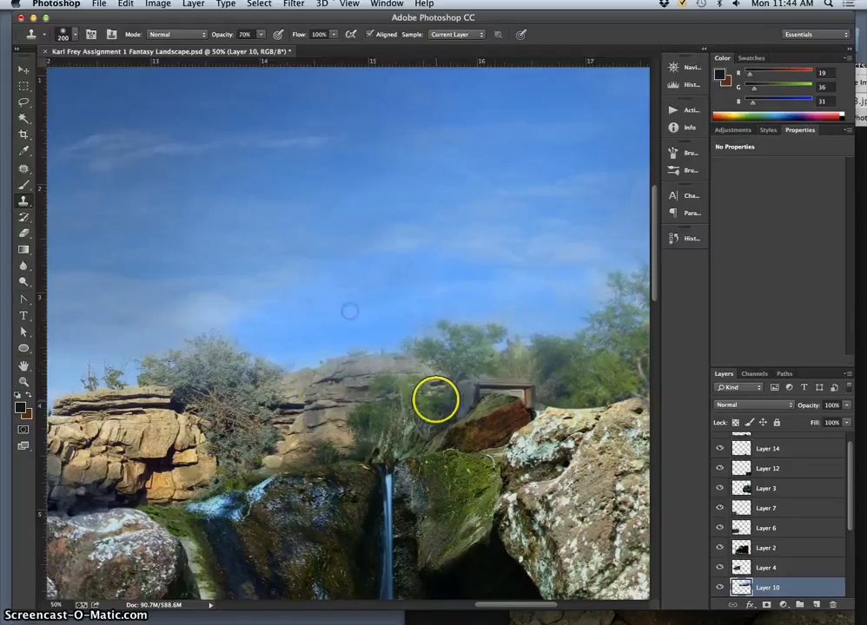
key(super+minus)
key(super+minus)
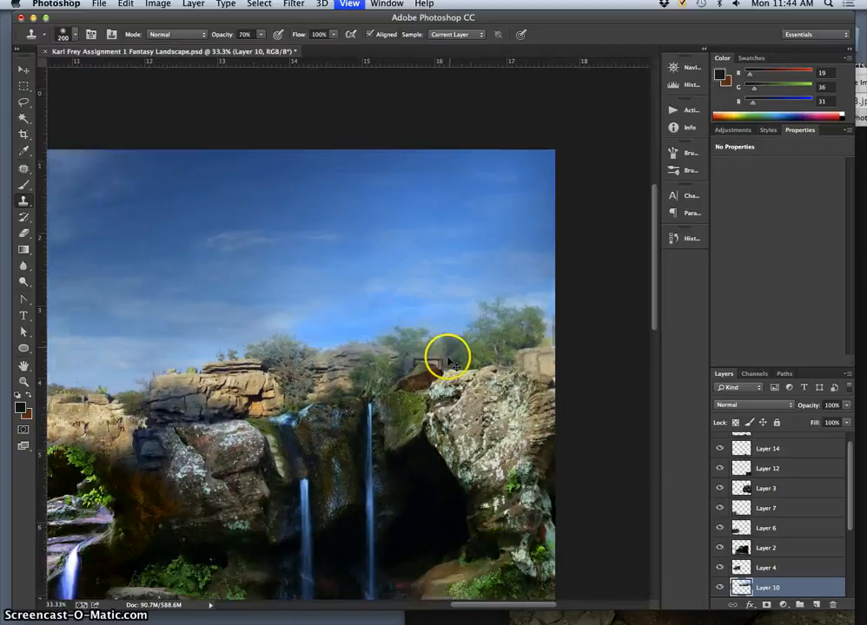
drag(423, 331, 402, 279)
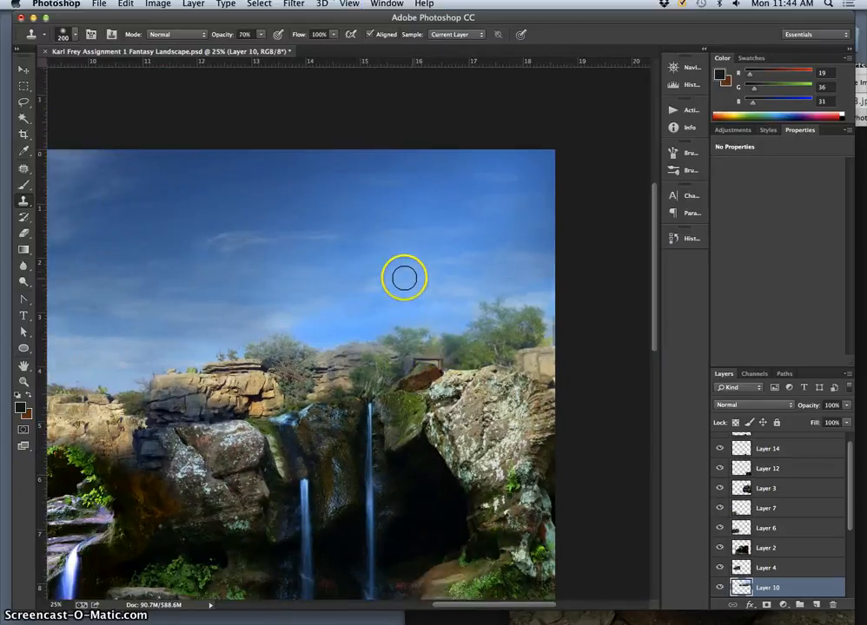
- Select Layer 11 and clone sky along the cliff top near the waterfalls to even out the clouds
drag(845, 490, 852, 455)
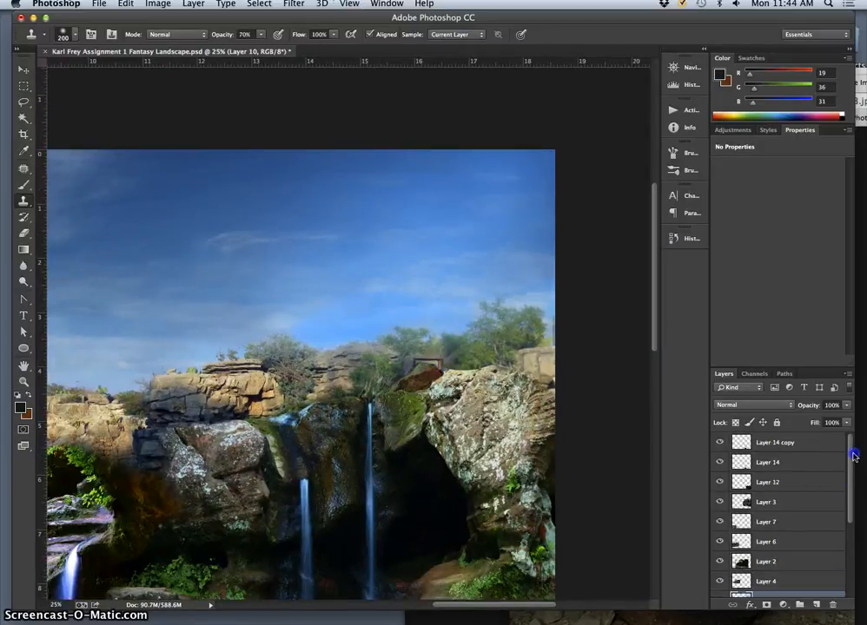
drag(841, 493, 848, 542)
click(785, 560)
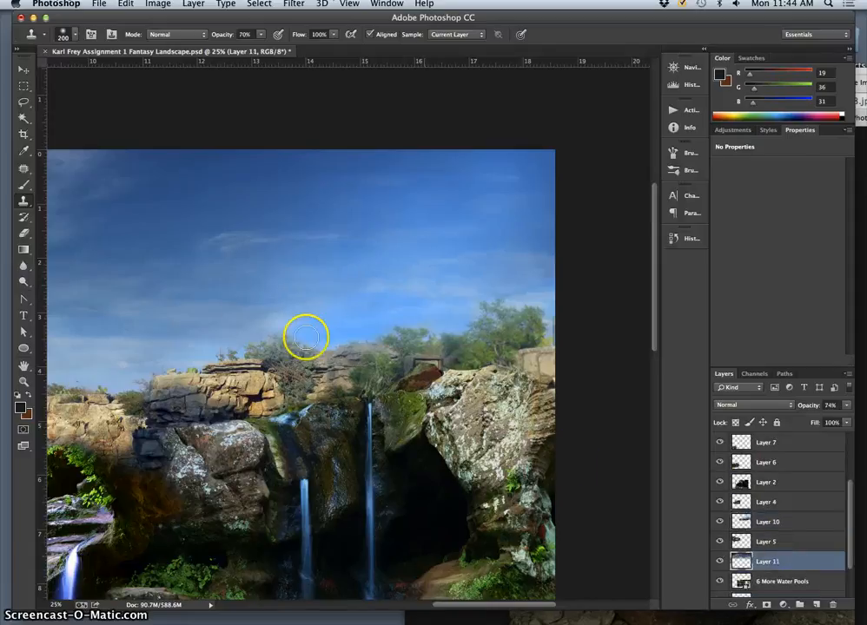
mouse_move(177, 306)
mouse_down()
mouse_move(147, 319)
mouse_move(334, 325)
mouse_move(307, 326)
mouse_up()
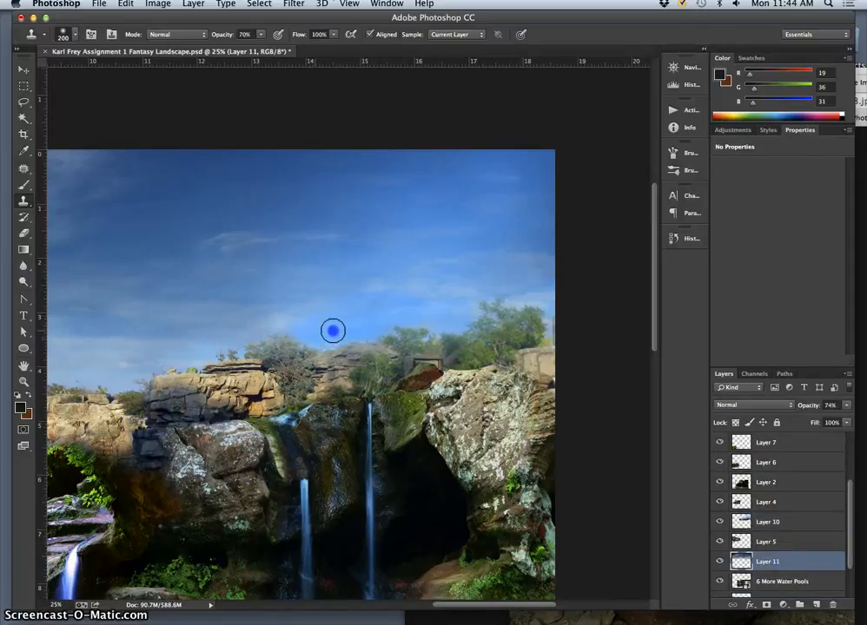
mouse_move(374, 322)
mouse_down()
mouse_move(355, 310)
mouse_move(424, 309)
mouse_up()
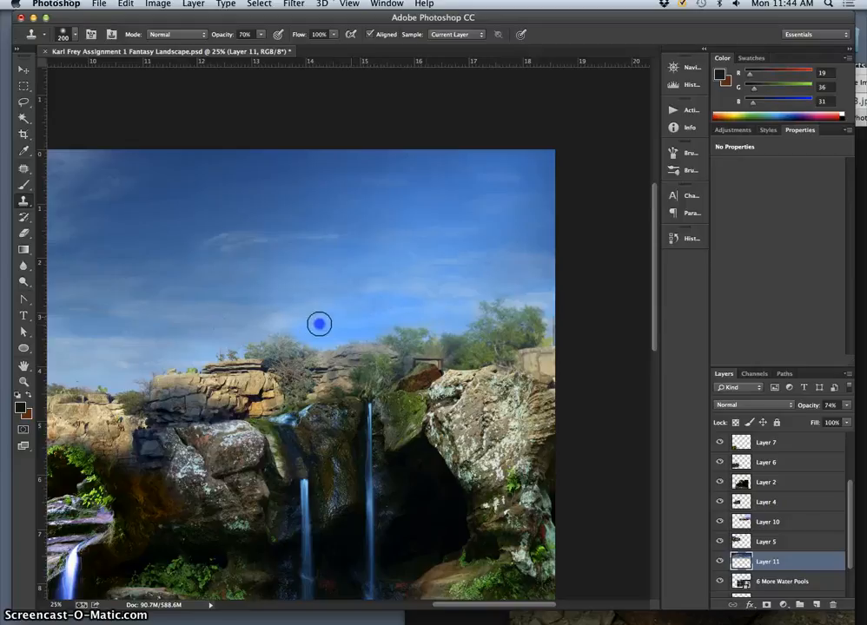
drag(326, 337, 303, 325)
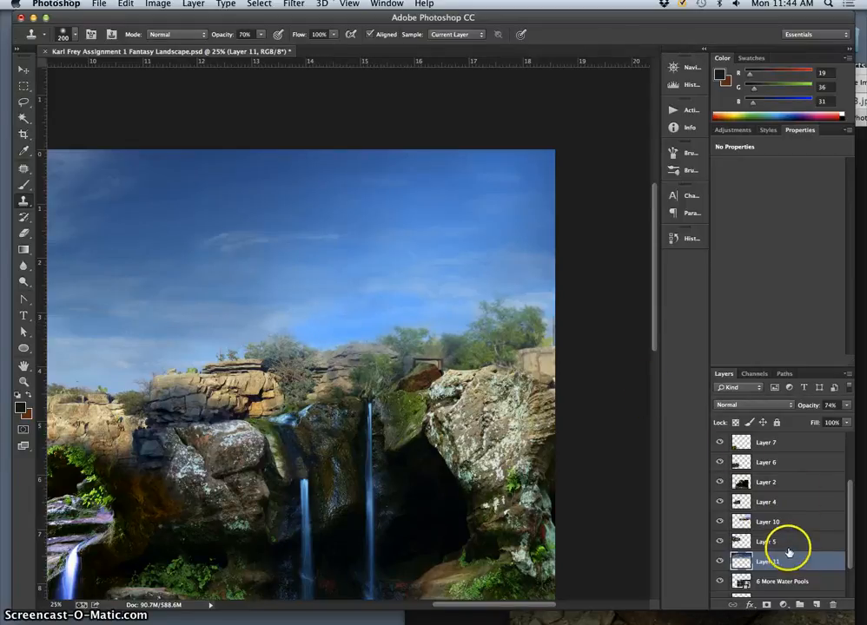
- Soften the cloned sky above the cliff on Layer 10 with the Eraser at 17% opacity
click(776, 524)
click(719, 522)
click(719, 522)
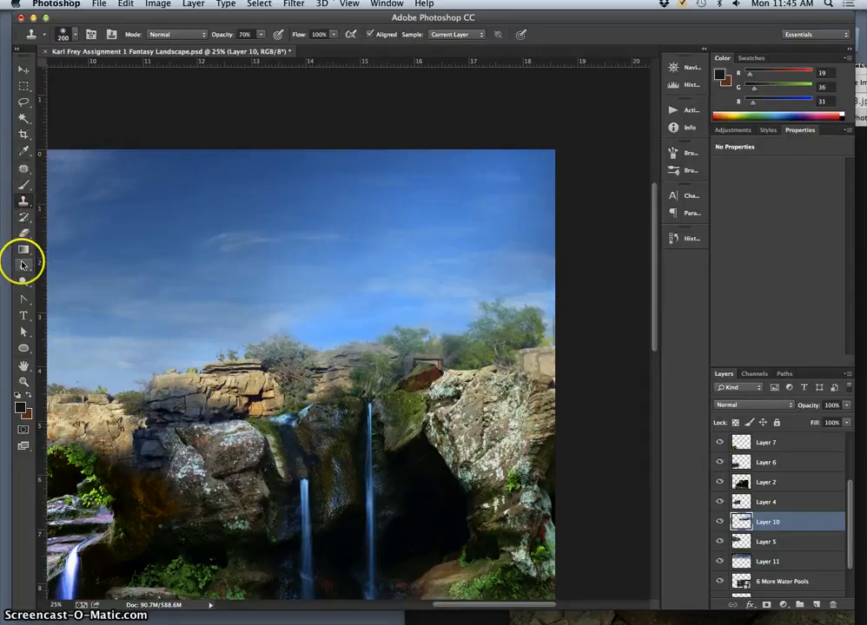
click(23, 233)
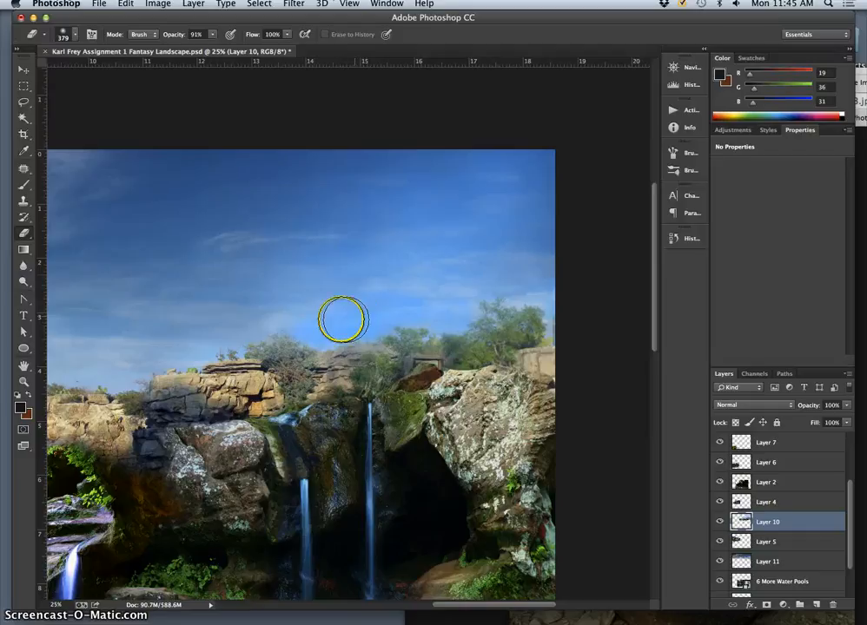
click(212, 35)
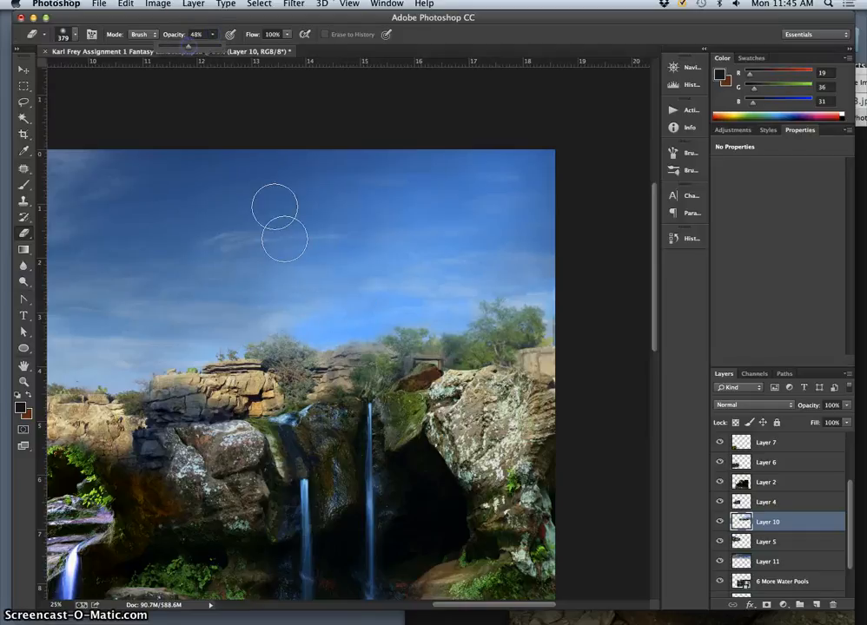
click(334, 329)
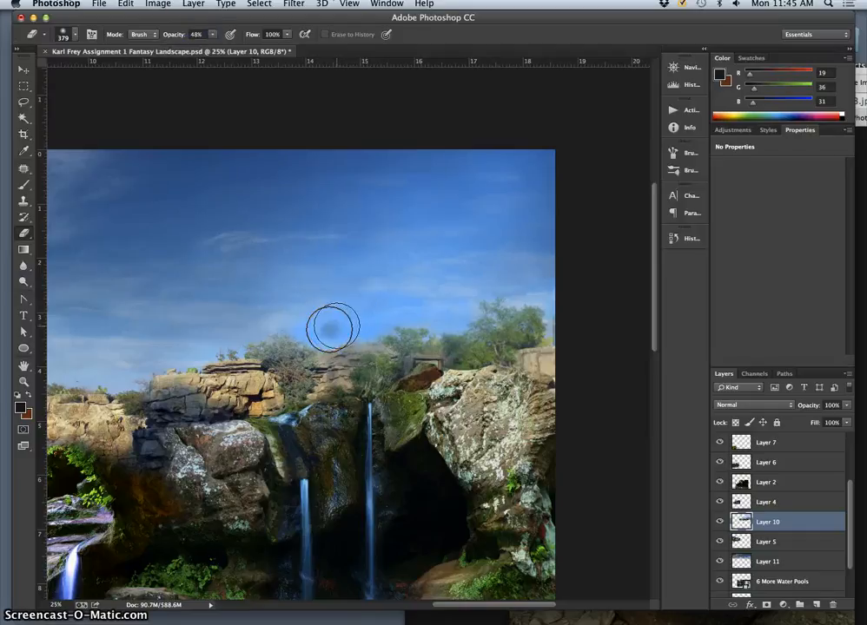
click(212, 35)
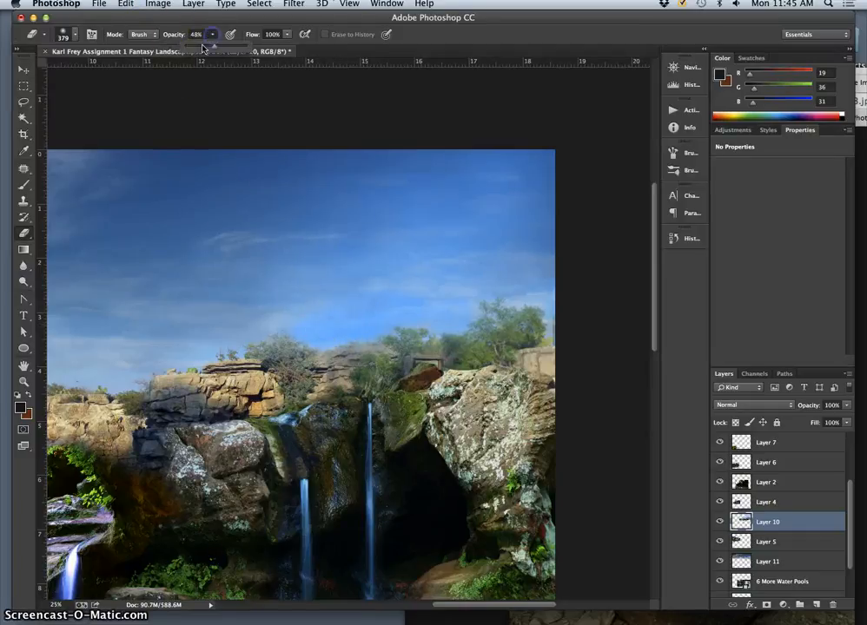
click(338, 324)
mouse_move(314, 331)
mouse_down()
mouse_move(394, 312)
mouse_move(456, 313)
mouse_move(331, 294)
mouse_move(302, 325)
mouse_move(376, 298)
mouse_move(486, 300)
mouse_up()
mouse_move(376, 327)
mouse_down()
mouse_move(282, 314)
mouse_move(313, 307)
mouse_move(246, 328)
mouse_move(320, 300)
mouse_up()
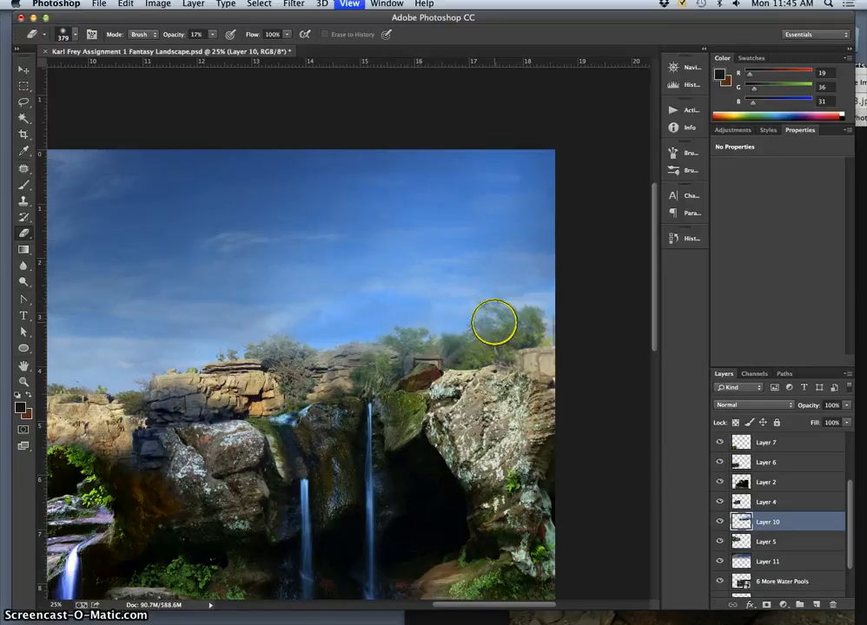
- Save the fantasy landscape document with the whole composite in view
key(super+minus)
key(super+minus)
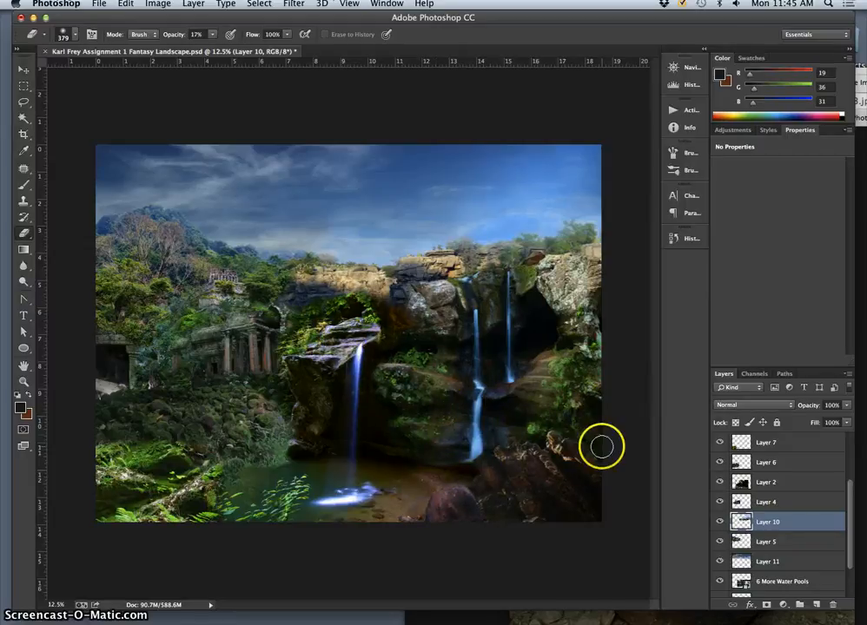
click(100, 5)
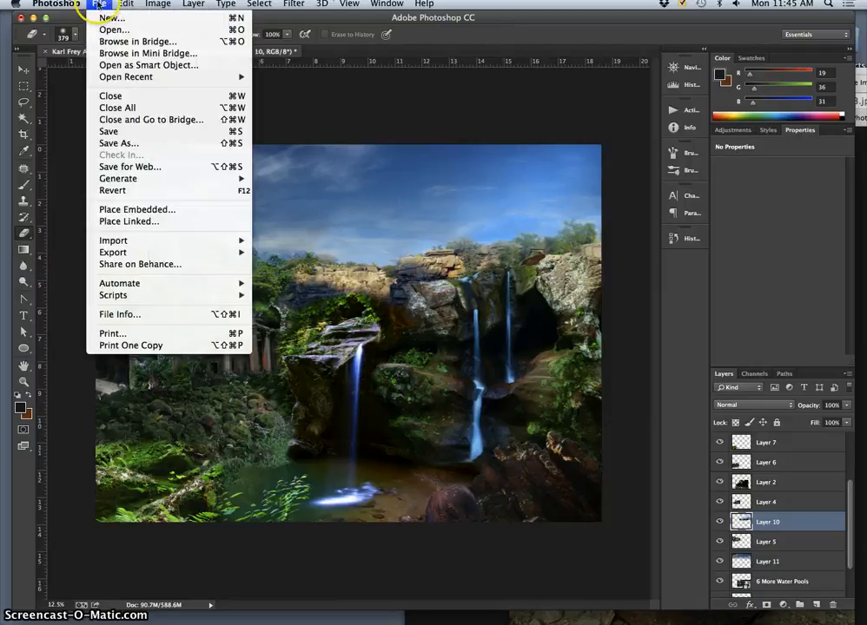
click(124, 133)
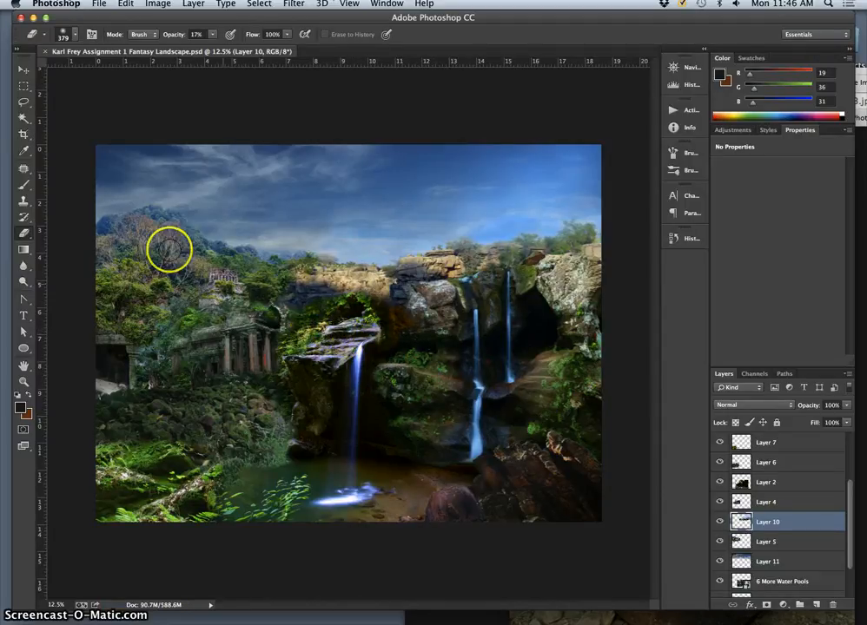
- Try a Color Balance on Layer 2 with midtone blue +32, highlights +12/-3/+16 and shadows -13/+7/+7
click(25, 72)
click(293, 299)
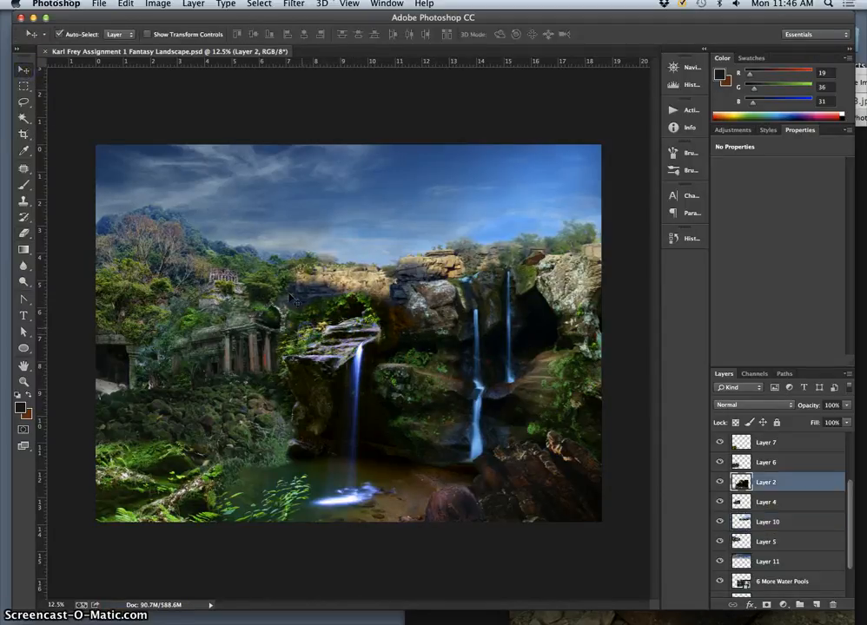
click(158, 4)
mouse_move(196, 37)
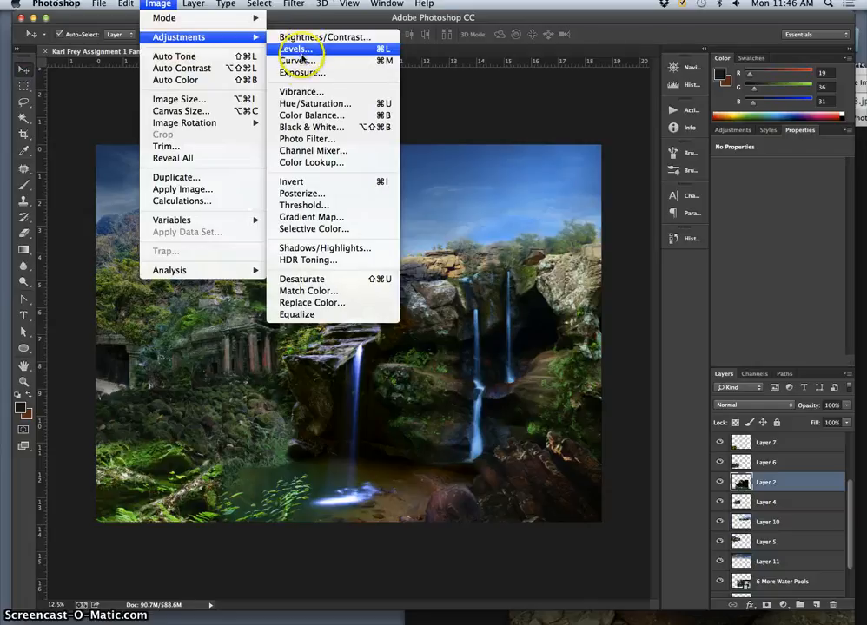
click(299, 114)
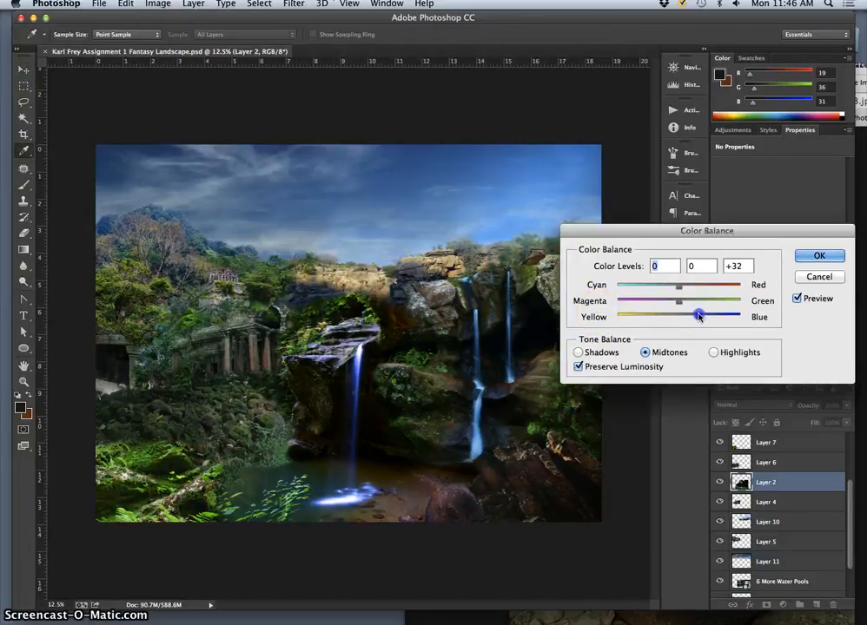
click(714, 352)
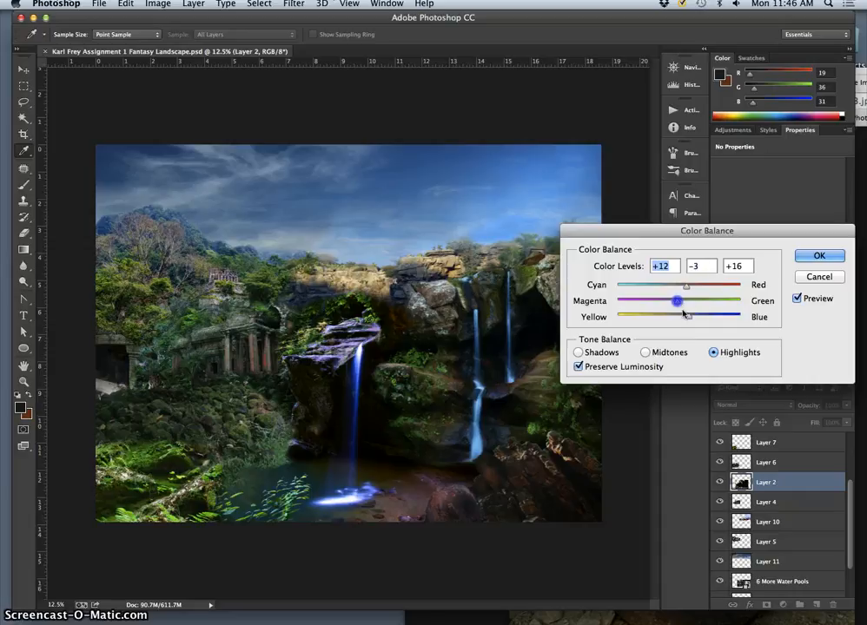
click(687, 316)
click(577, 351)
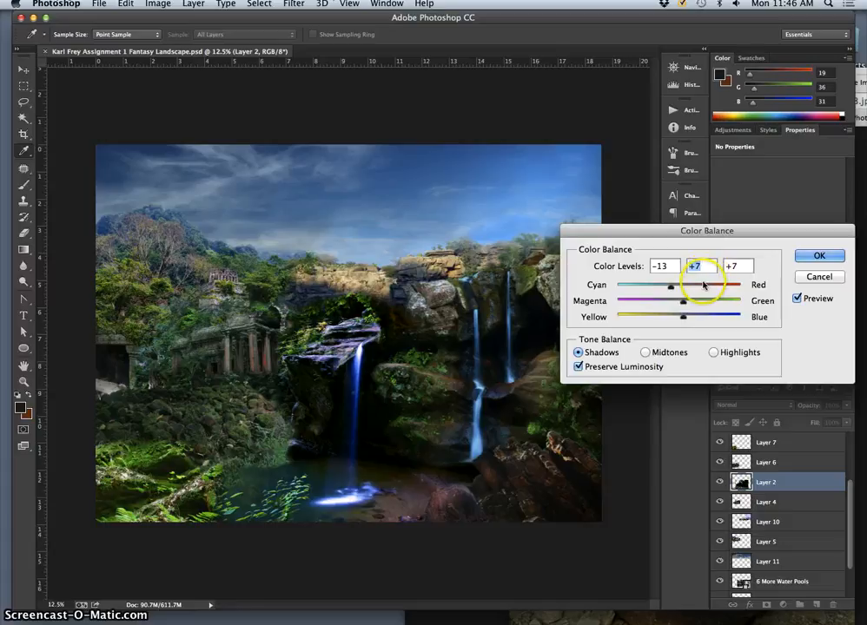
click(815, 254)
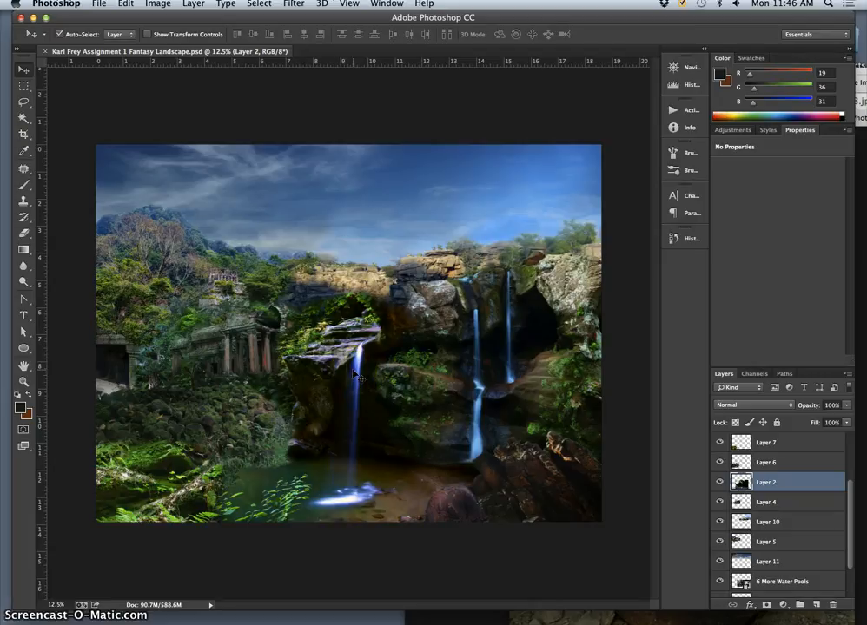
- Undo the Color Balance adjustment on Layer 2
key(super+z)
key(super+z)
key(super+z)
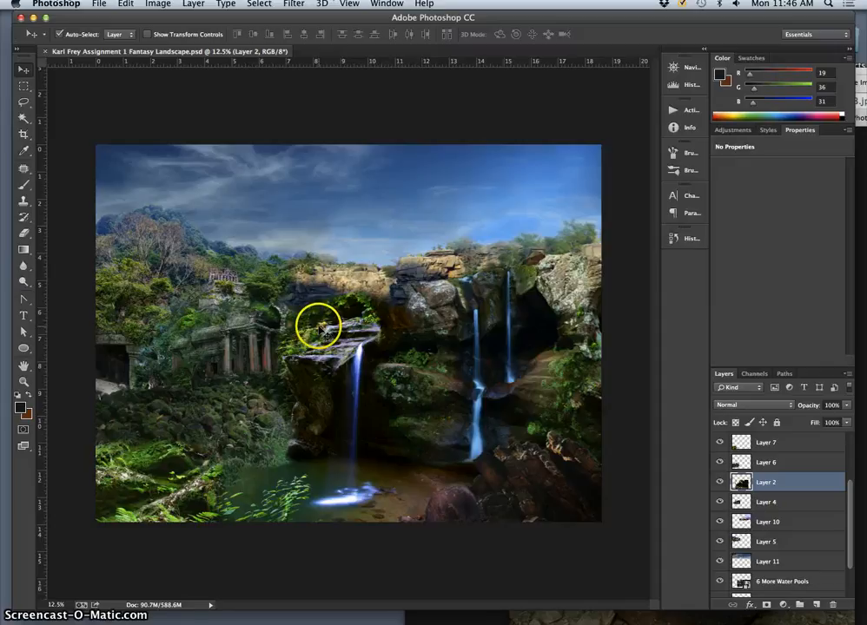
- Soften Layer 2 over the foliage above and beside the waterfall ledge with the Eraser at 17% opacity
click(25, 232)
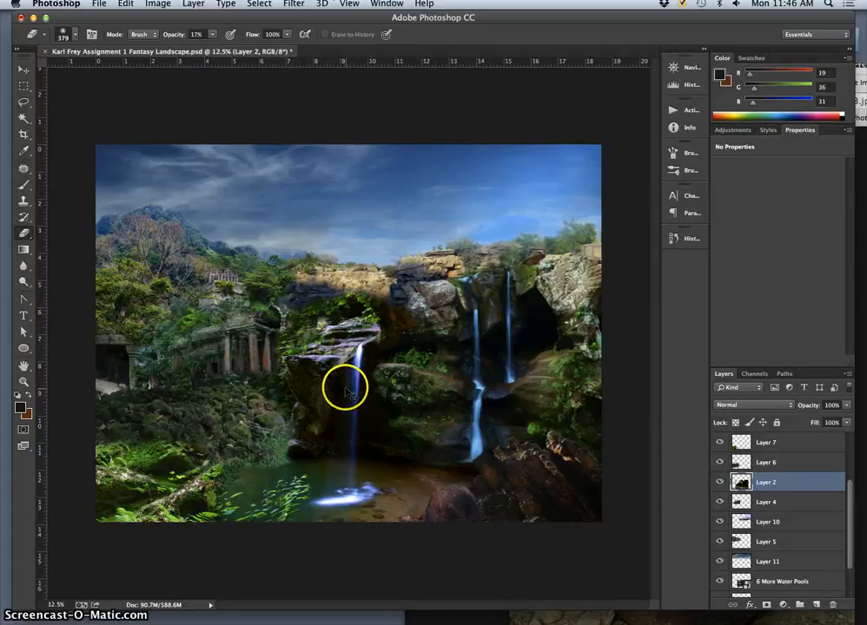
scroll(342, 385, up, 3)
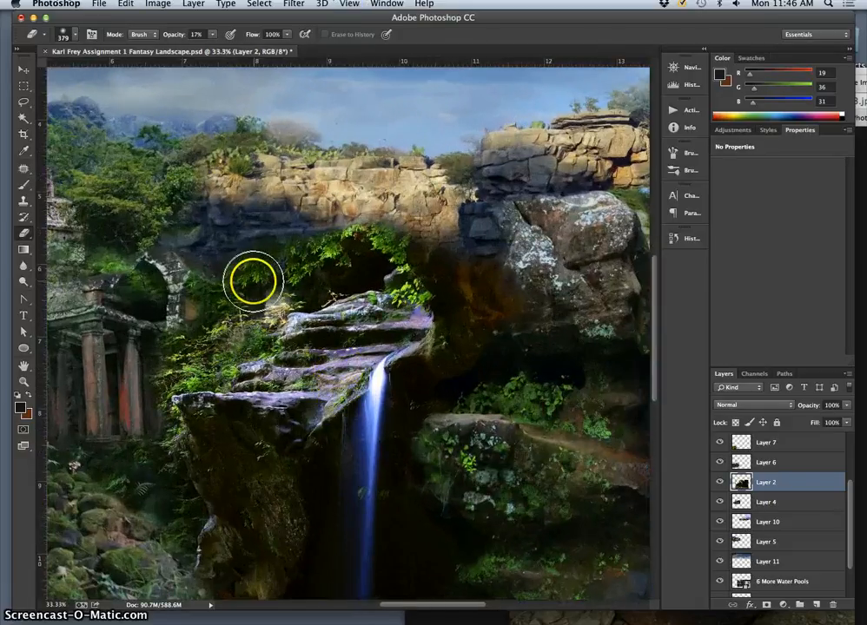
mouse_move(252, 279)
mouse_down()
mouse_move(276, 297)
mouse_move(258, 317)
mouse_up()
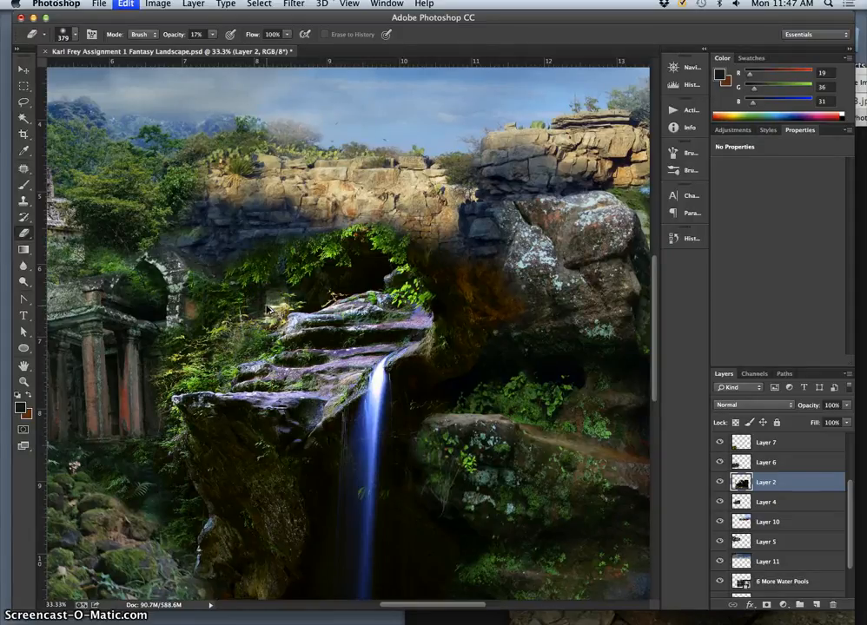
key(super+z)
mouse_move(238, 330)
mouse_down()
mouse_move(229, 328)
mouse_move(227, 341)
mouse_up()
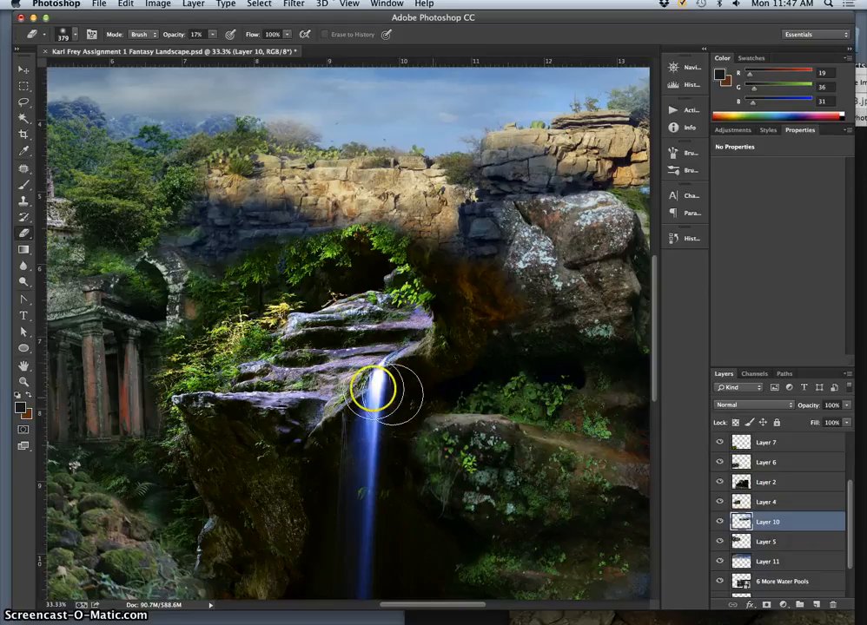
- Reselect Layer 2 and lightly erase its edge between the ledge foliage and the ruined stone arch
click(766, 483)
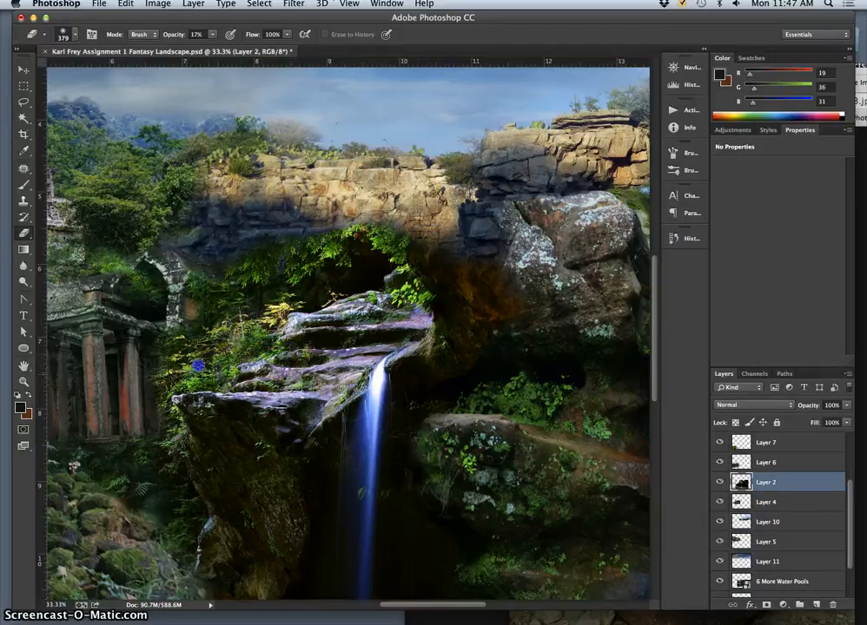
mouse_move(242, 318)
mouse_down()
mouse_move(210, 364)
mouse_move(160, 380)
mouse_move(182, 346)
mouse_up()
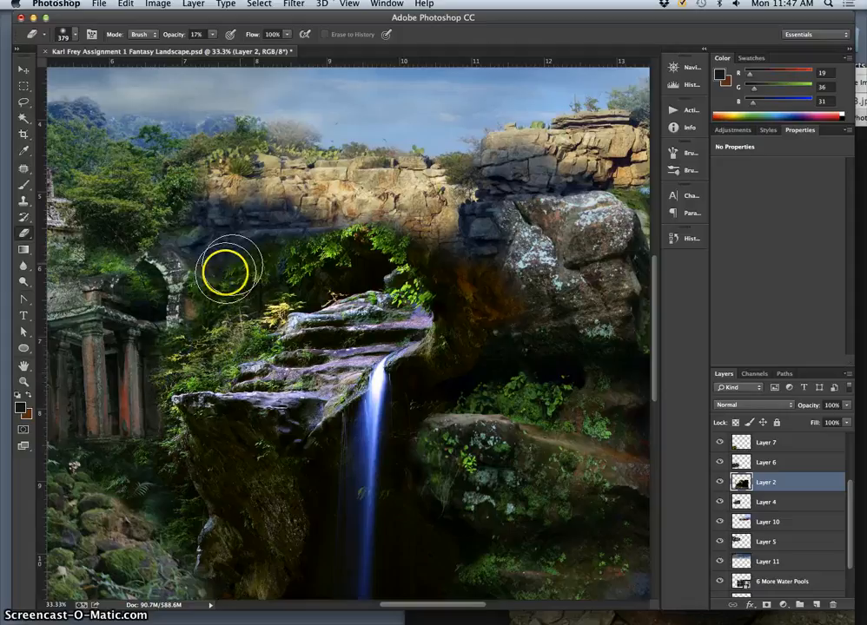
click(226, 275)
click(172, 252)
mouse_move(172, 252)
mouse_down()
mouse_move(139, 253)
mouse_move(115, 271)
mouse_move(118, 258)
mouse_up()
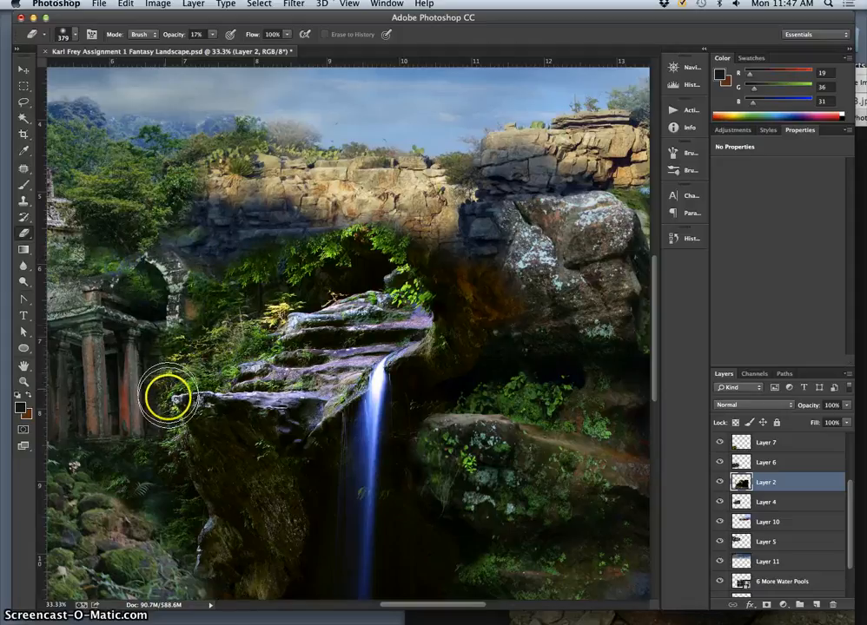
- Blend the edges around the columned temple's roof into the surrounding foliage with the Eraser at 17% opacity
mouse_move(172, 402)
mouse_down()
mouse_move(232, 396)
mouse_move(343, 405)
mouse_up()
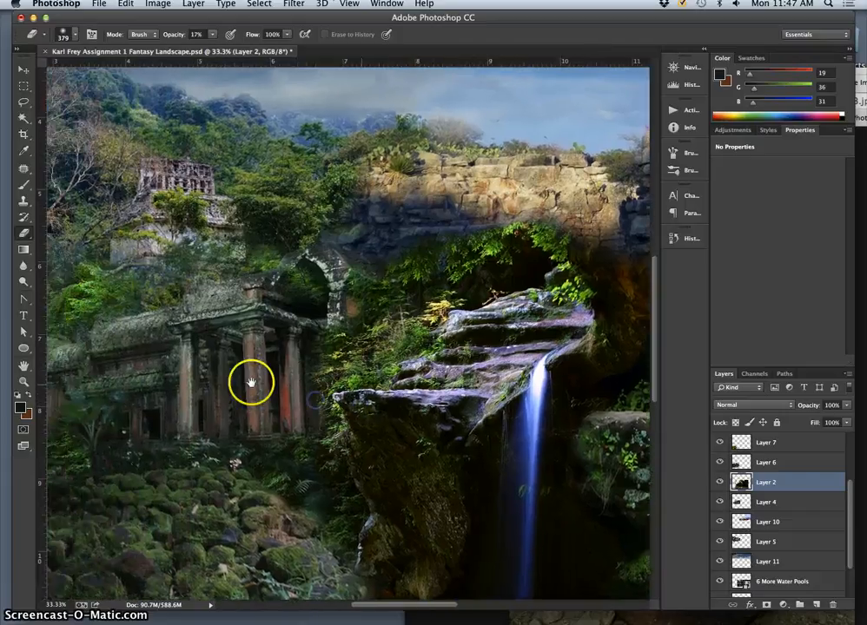
drag(250, 382, 278, 391)
mouse_move(231, 300)
mouse_down()
mouse_move(190, 309)
mouse_move(161, 314)
mouse_up()
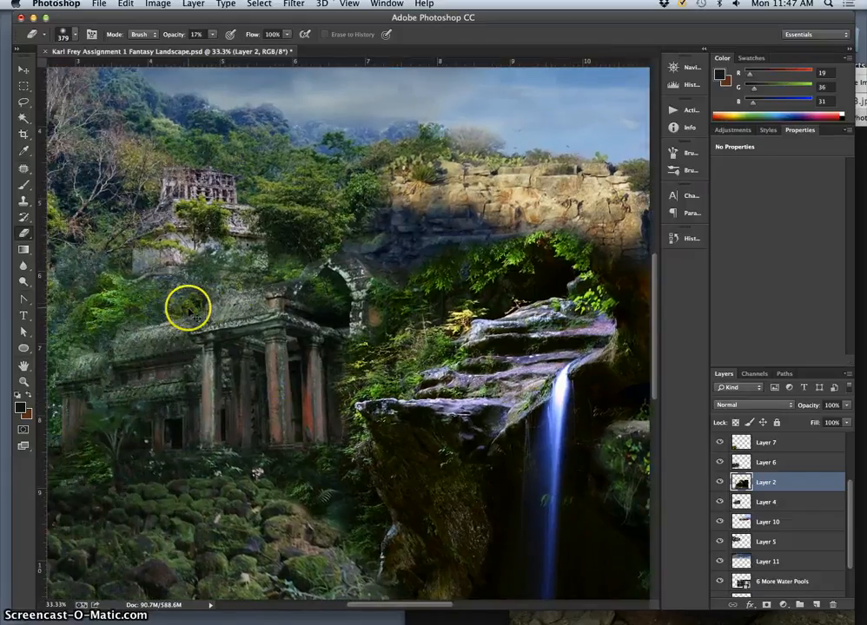
super+click(186, 297)
mouse_move(208, 285)
mouse_down()
mouse_move(203, 271)
mouse_move(239, 460)
mouse_up()
- Select Layer 6 and soften its edges around the mossy rocks and the dark doorway ruin with the Eraser
mouse_move(118, 432)
mouse_down()
mouse_move(277, 408)
mouse_move(291, 382)
mouse_move(277, 400)
mouse_move(260, 401)
mouse_move(252, 389)
mouse_move(275, 420)
mouse_move(269, 428)
mouse_move(288, 411)
mouse_move(295, 435)
mouse_move(278, 455)
mouse_move(168, 408)
mouse_move(177, 437)
mouse_move(154, 449)
mouse_move(143, 414)
mouse_move(159, 396)
mouse_move(210, 422)
mouse_move(197, 423)
mouse_move(208, 430)
mouse_move(179, 403)
mouse_move(155, 415)
mouse_move(178, 368)
mouse_up()
super+click(277, 409)
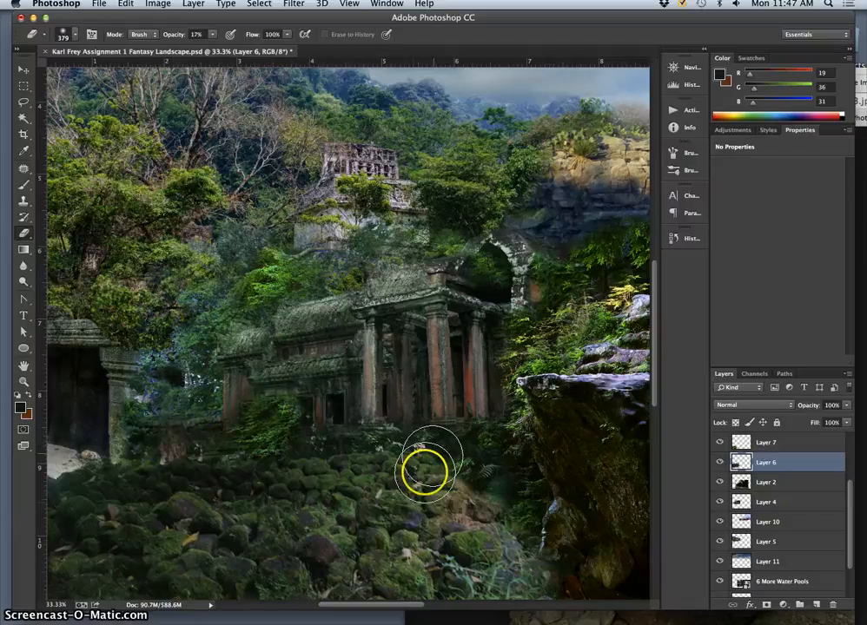
mouse_move(328, 508)
mouse_down()
mouse_move(358, 490)
mouse_move(465, 494)
mouse_move(457, 474)
mouse_move(399, 435)
mouse_up()
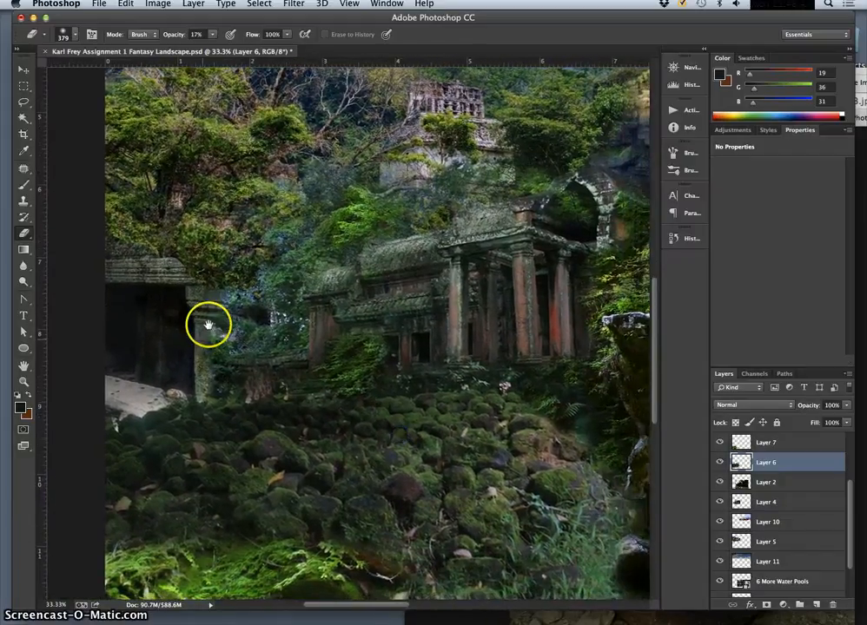
mouse_move(217, 323)
mouse_down()
mouse_move(222, 309)
mouse_move(166, 254)
mouse_up()
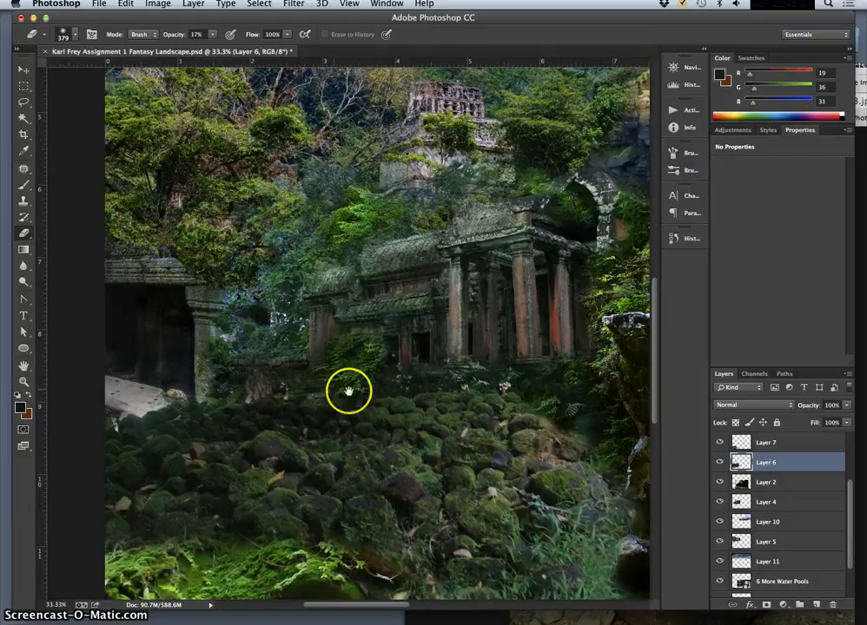
- Save the fantasy landscape document with the whole composite in view
key(super+minus)
key(super+minus)
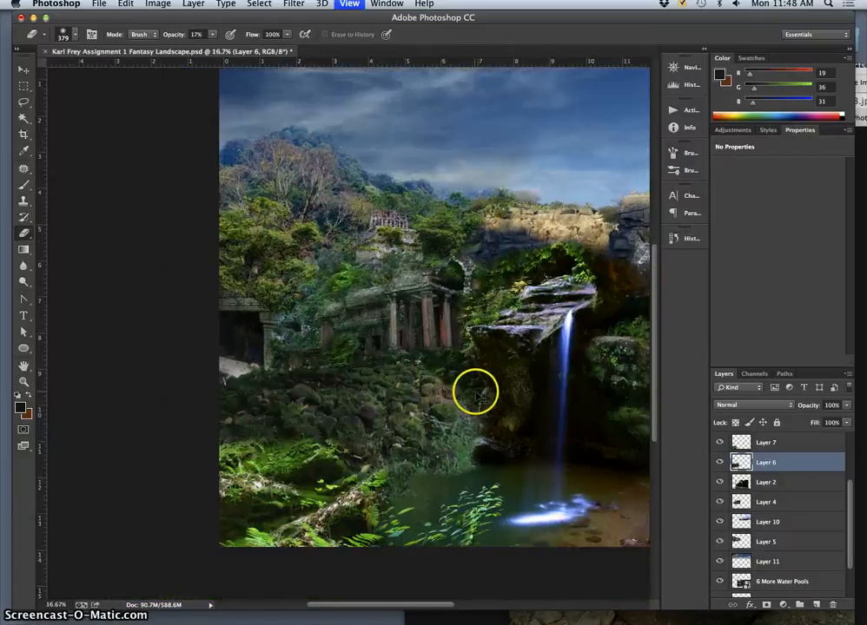
key(super+minus)
key(super+minus)
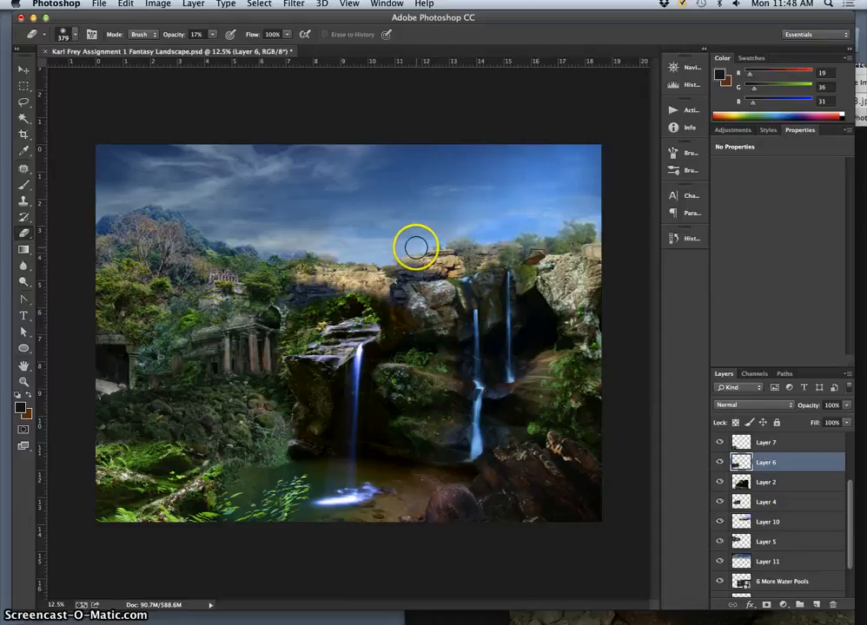
key(super+s)
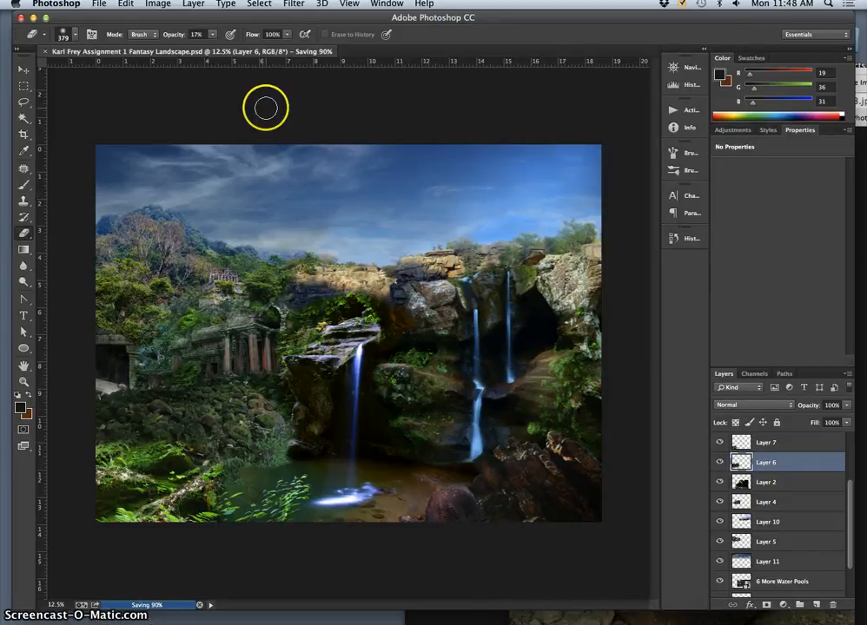
- Save a JPEG copy of the composite to the Desktop at quality 7 (Medium), keeping the default file name
click(100, 5)
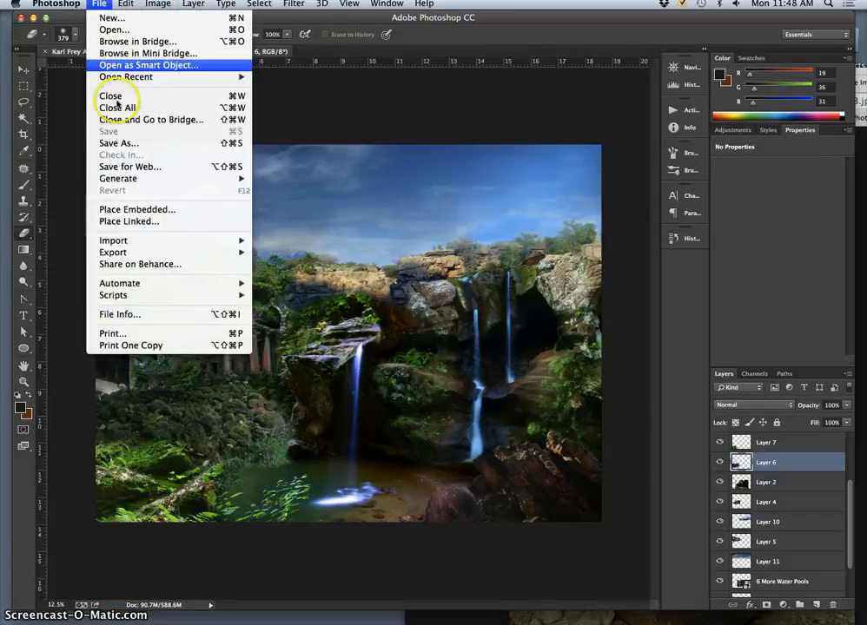
click(124, 144)
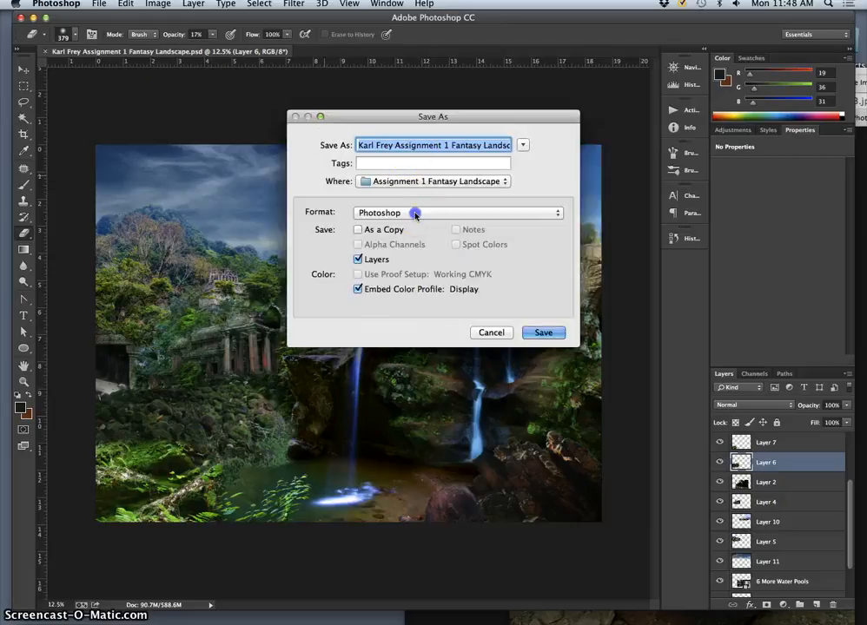
click(415, 214)
click(434, 289)
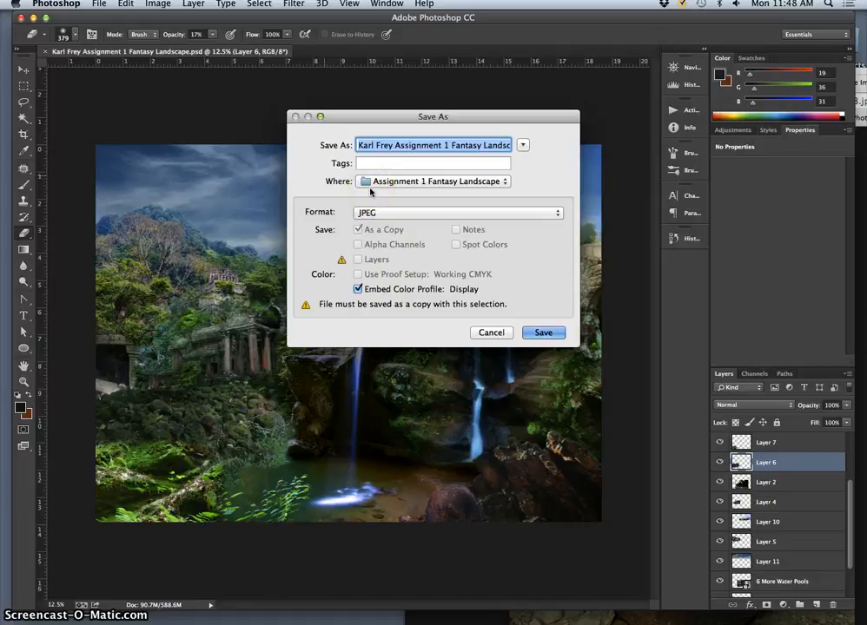
click(388, 182)
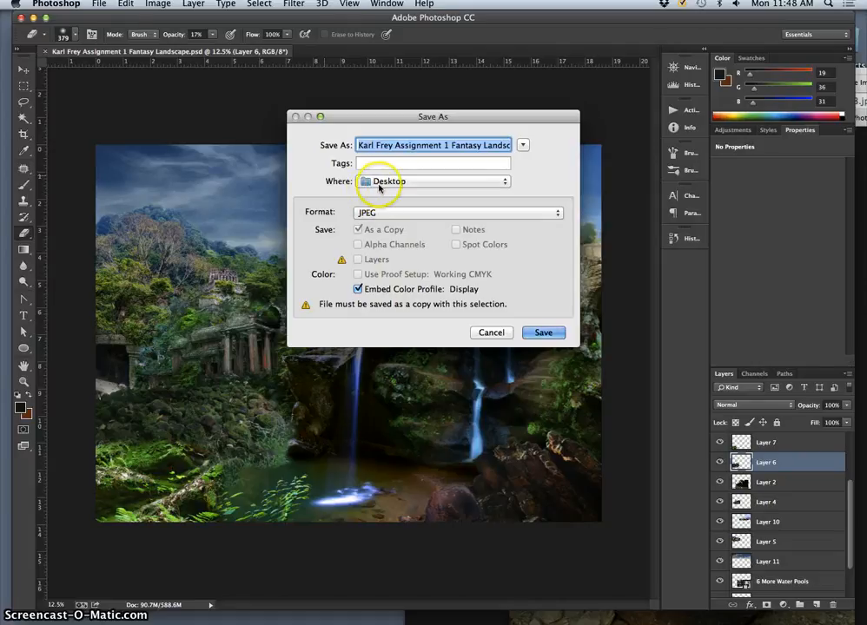
click(546, 333)
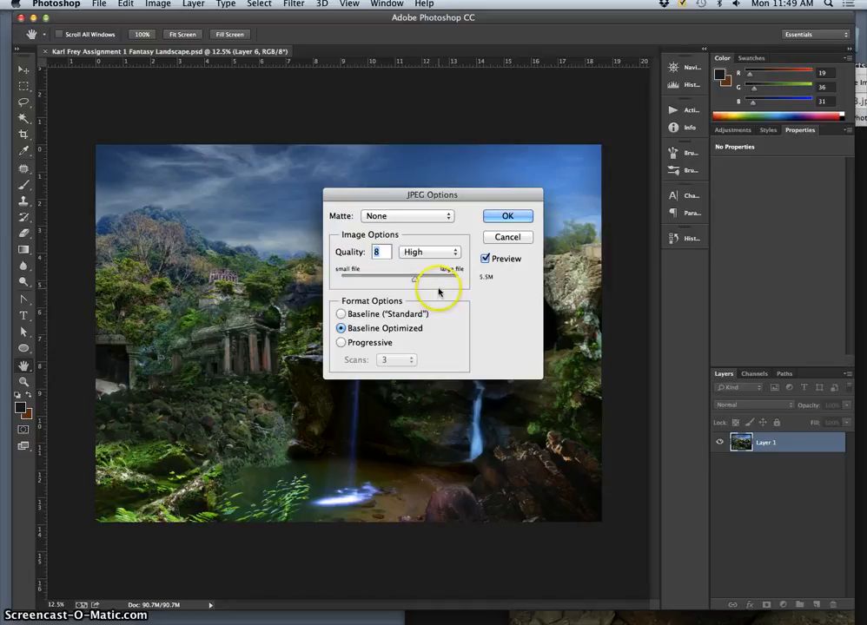
drag(414, 281, 412, 283)
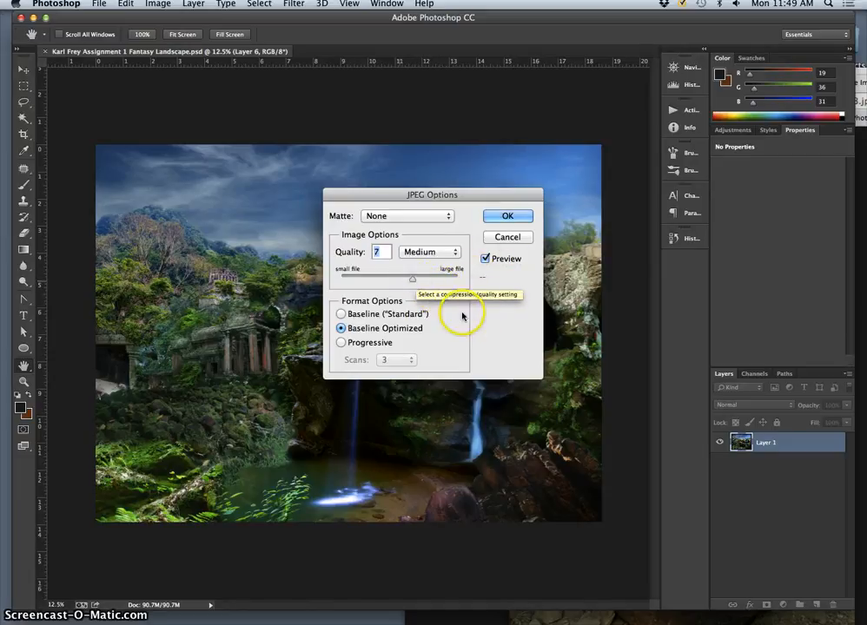
click(508, 217)
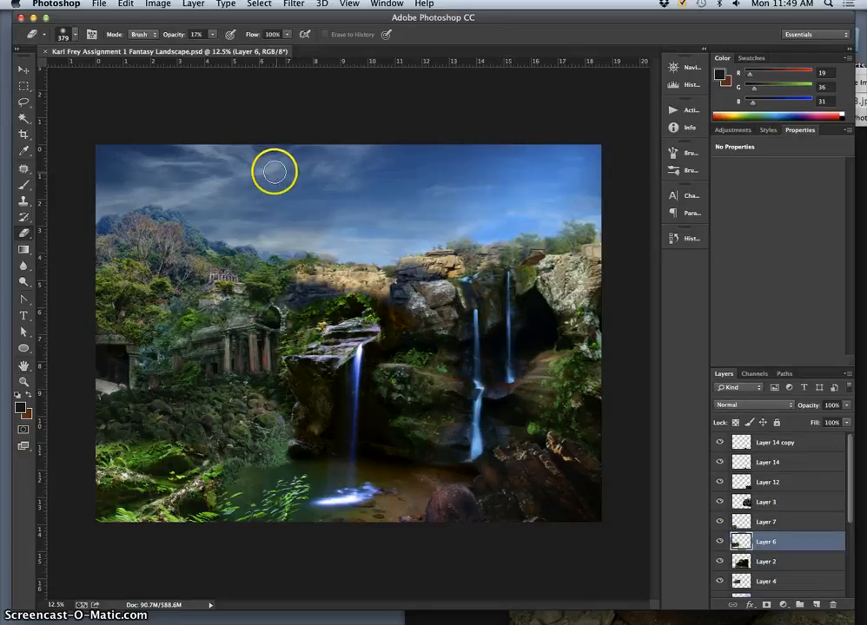
- Switch to the Finder desktop, move the exported landscape JPEG clear of the other icons and nudge the 7-Bringing video's icon
key(F11)
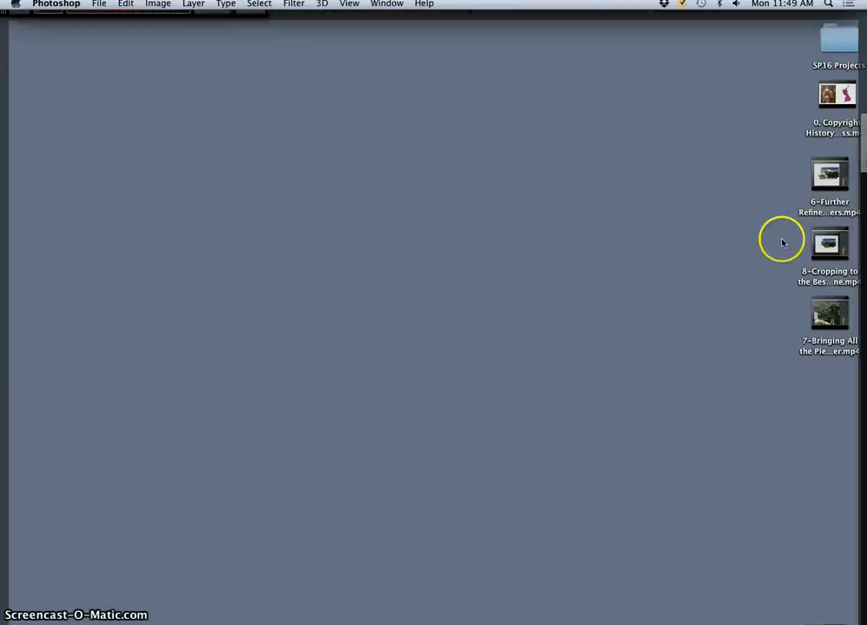
click(830, 383)
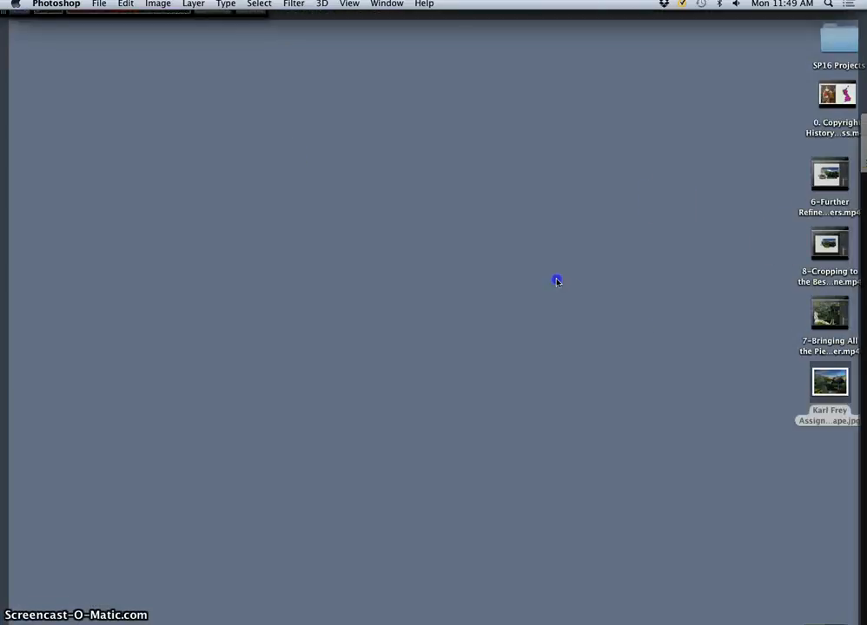
click(499, 229)
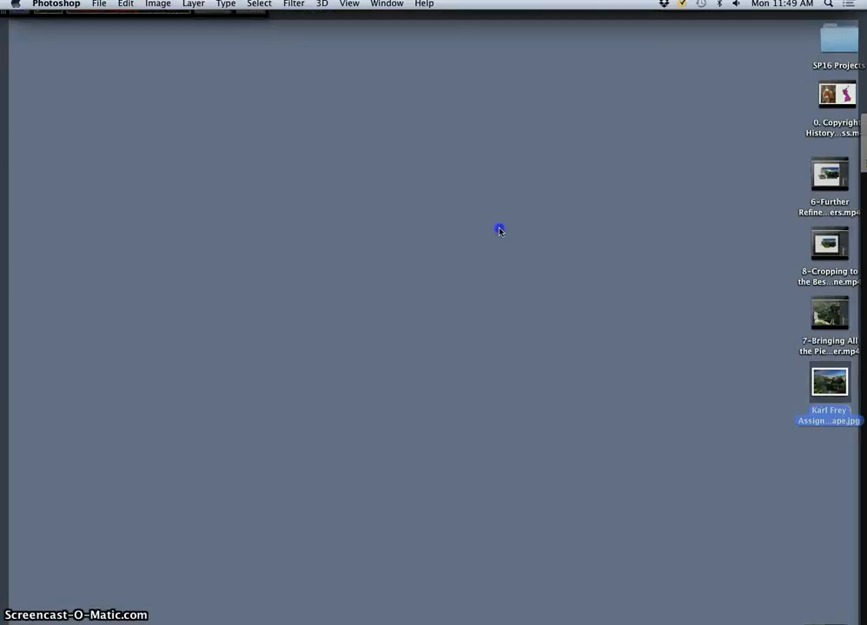
click(799, 384)
drag(826, 378, 516, 216)
click(712, 209)
drag(716, 211, 821, 320)
- Tag the exported landscape JPEG on the desktop with the Orange label
click(692, 303)
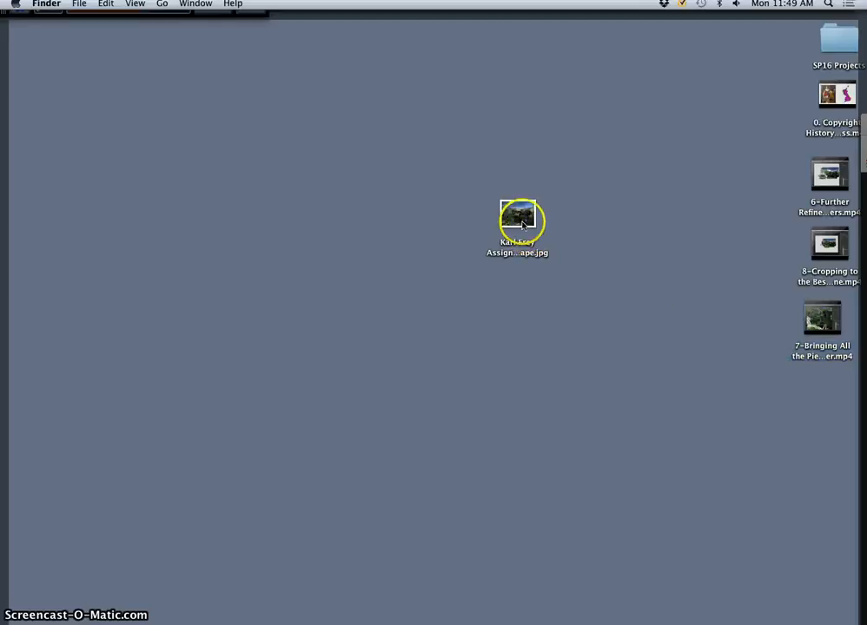
right_click(522, 217)
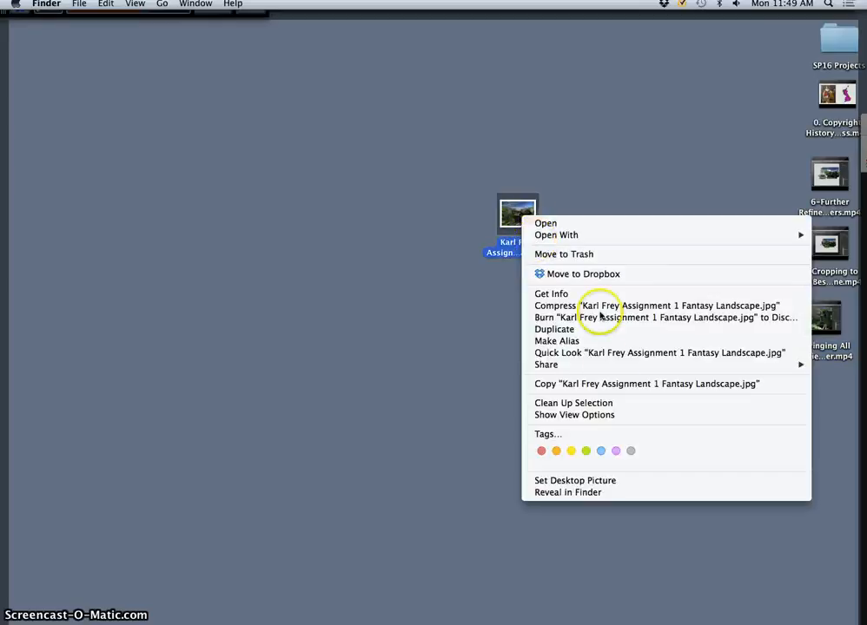
click(555, 451)
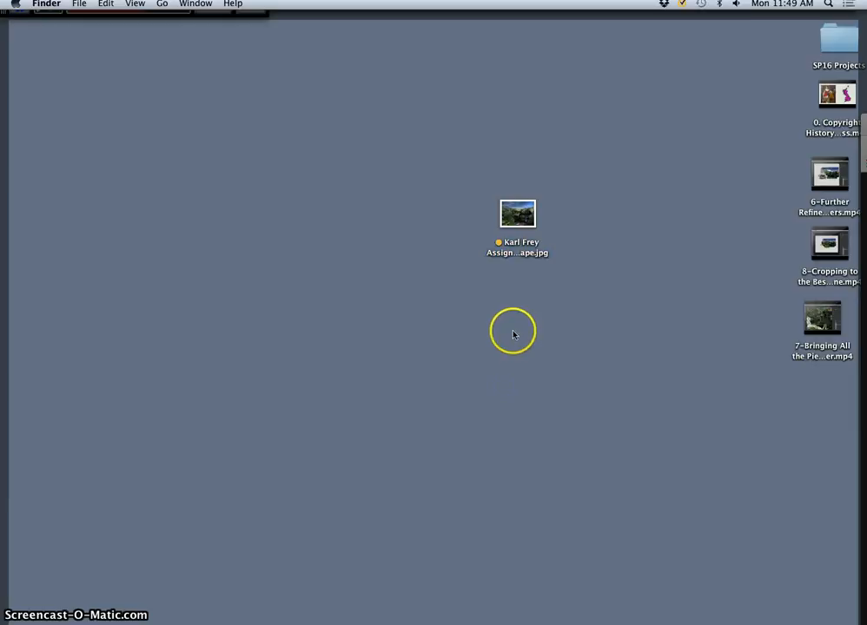
- Switch to Google Chrome and reposition its window so the open image result tabs are within reach
key(super+Tab)
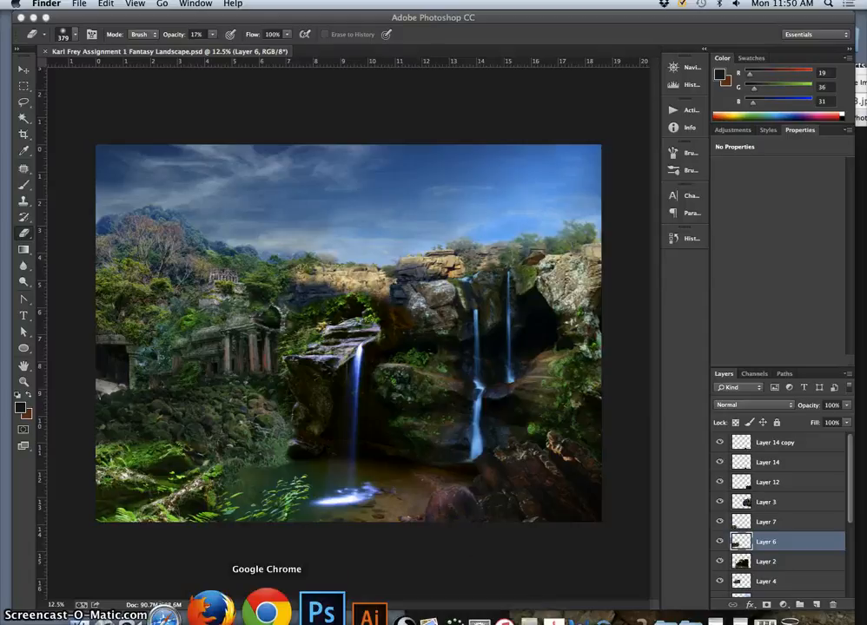
click(267, 611)
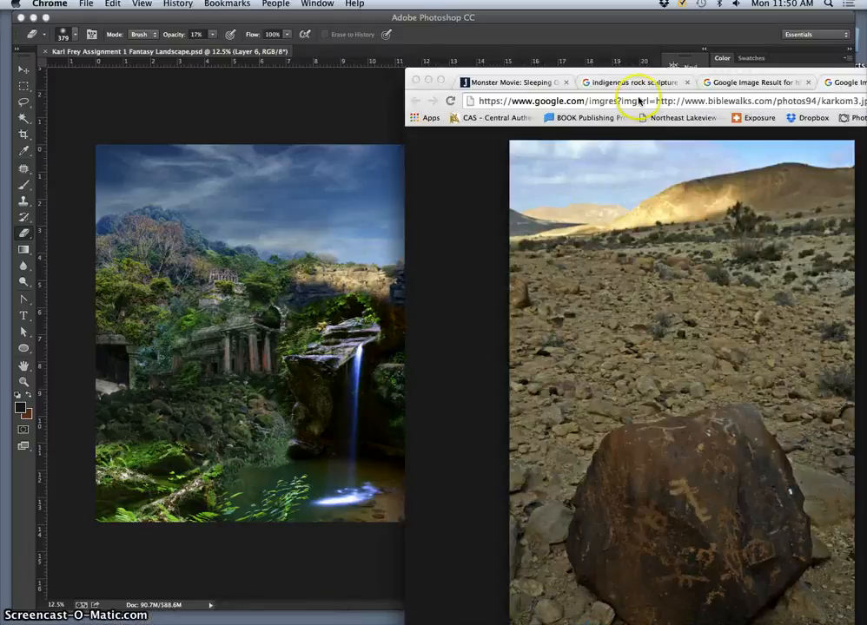
drag(681, 74, 360, 45)
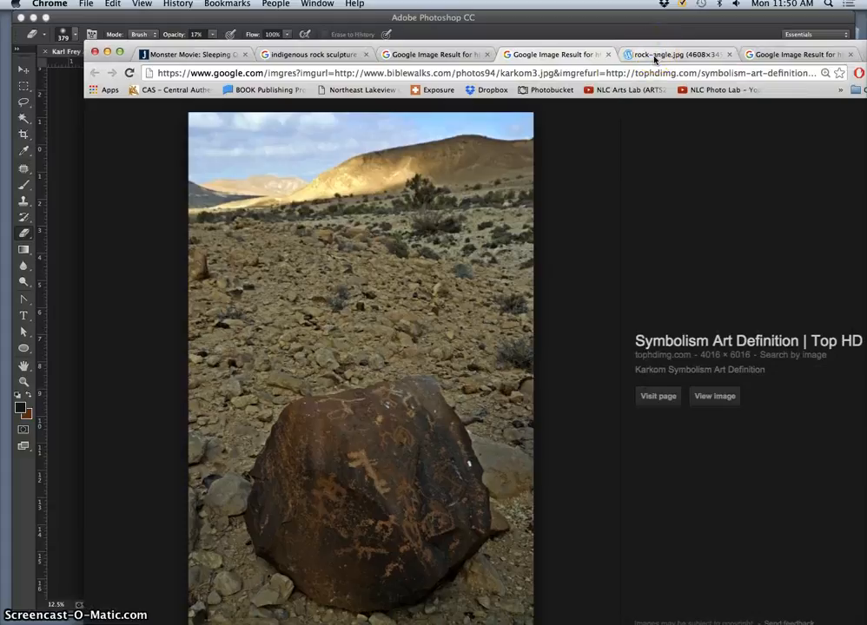
- Look through the leftover image result tabs and close them, keeping the indigenous rock sculpture search open
click(655, 57)
click(756, 57)
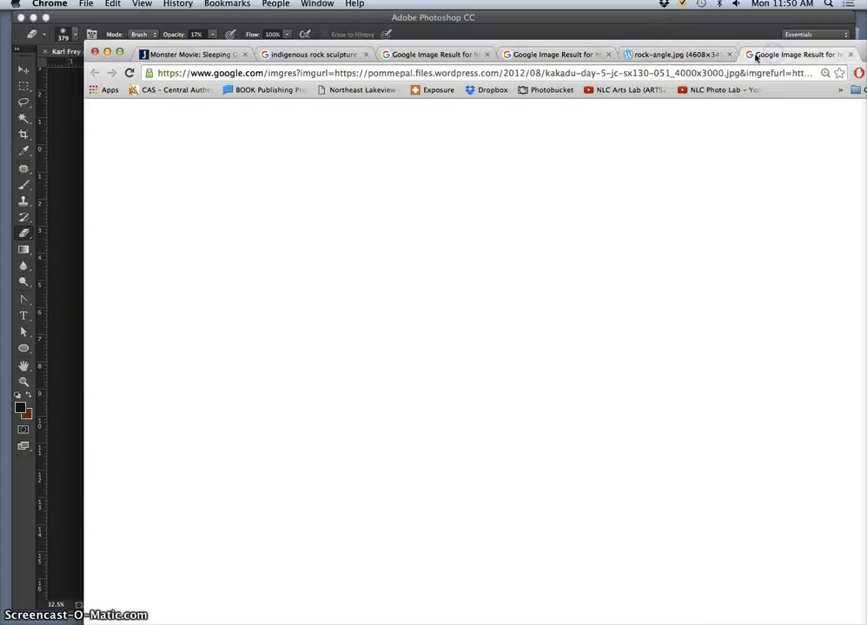
click(608, 55)
click(608, 55)
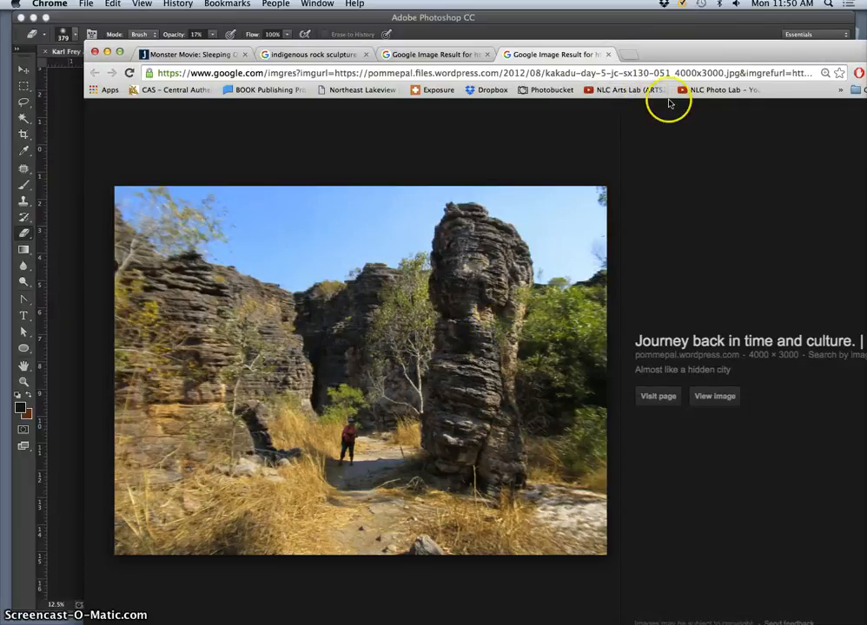
click(608, 54)
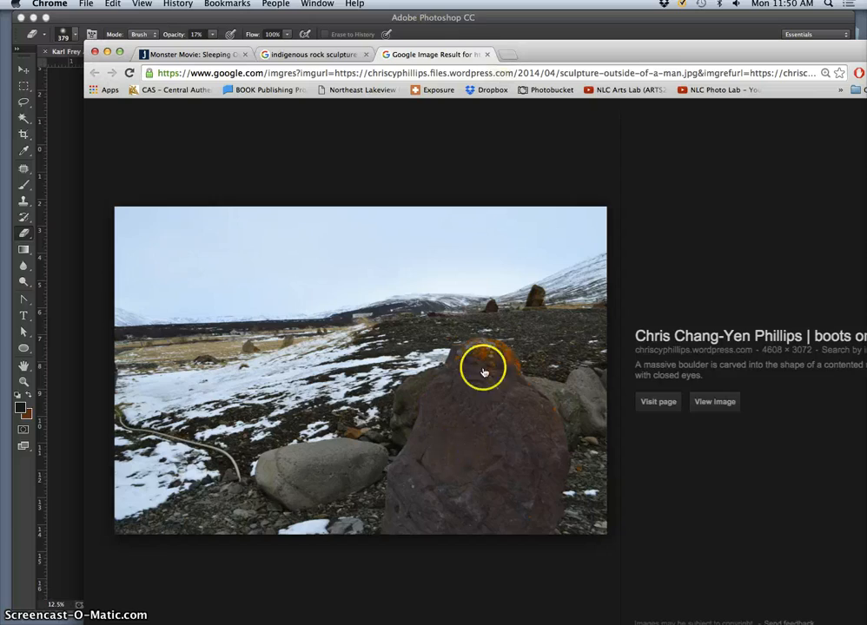
click(488, 55)
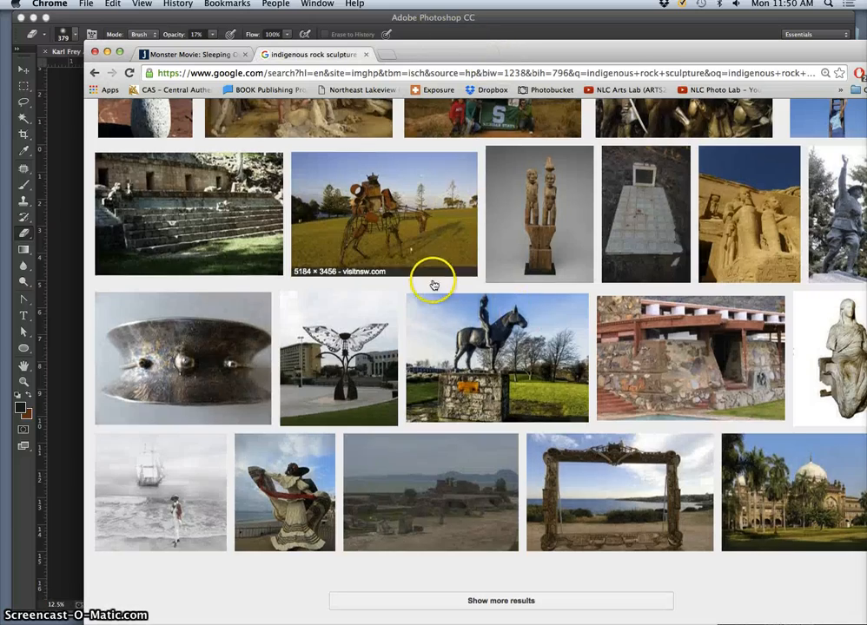
- Replace the rock sculpture query with "mist texture fill" and run the image search
scroll(436, 282, down, 15)
scroll(436, 285, down, 15)
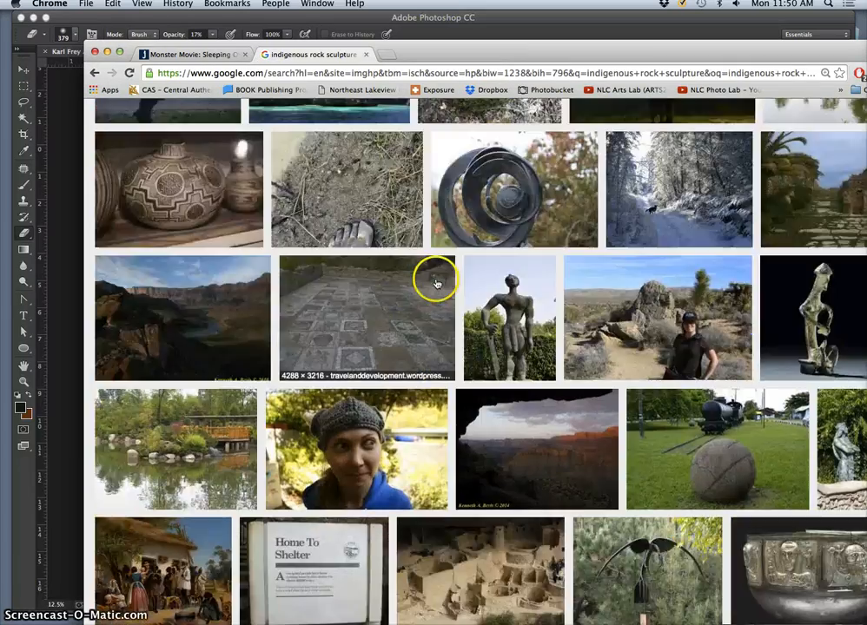
scroll(441, 236, down, 15)
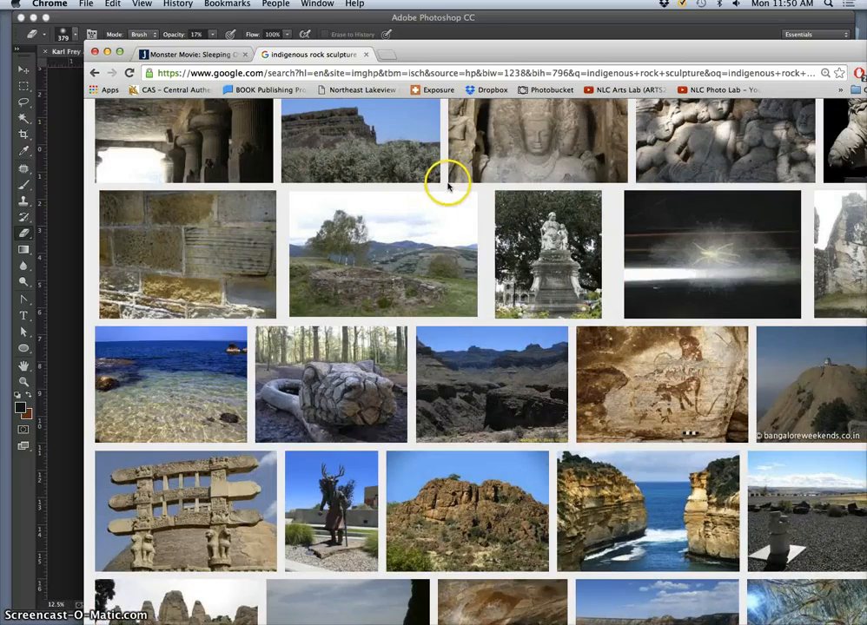
scroll(451, 193, up, 20)
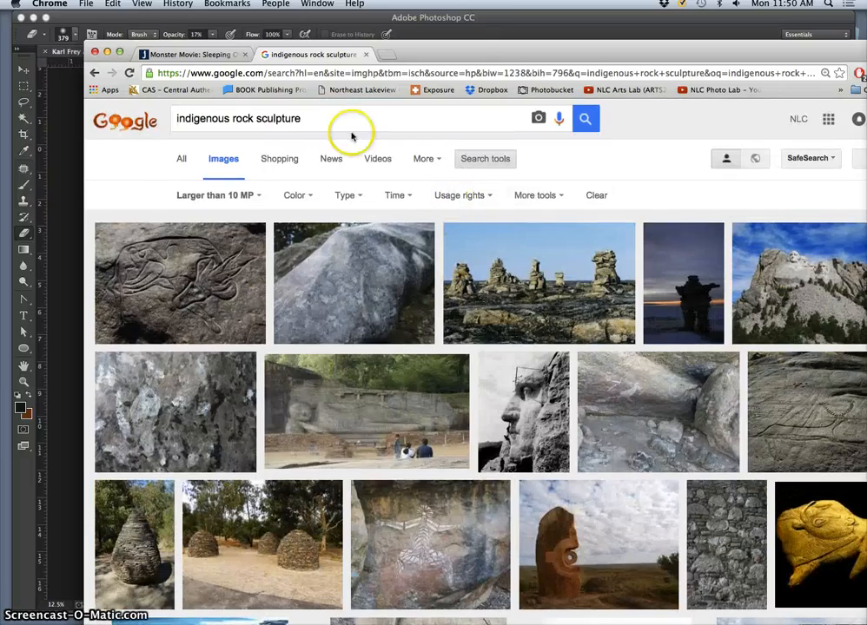
triple_click(197, 118)
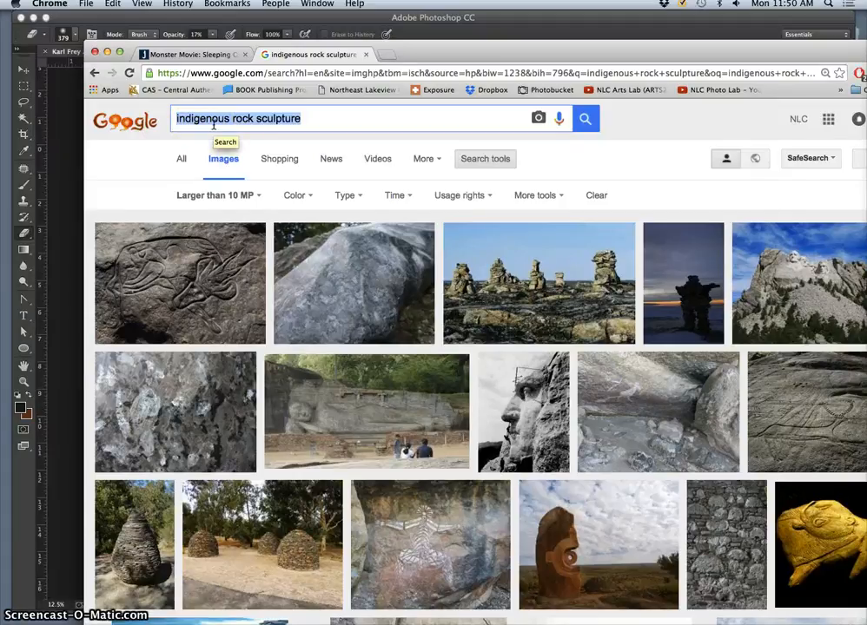
text(mist texture fill)
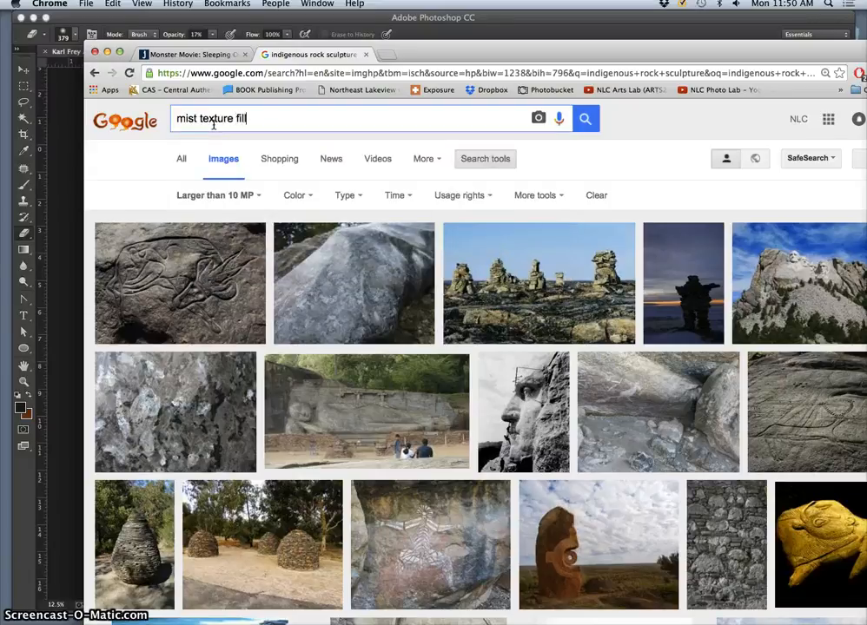
key(Return)
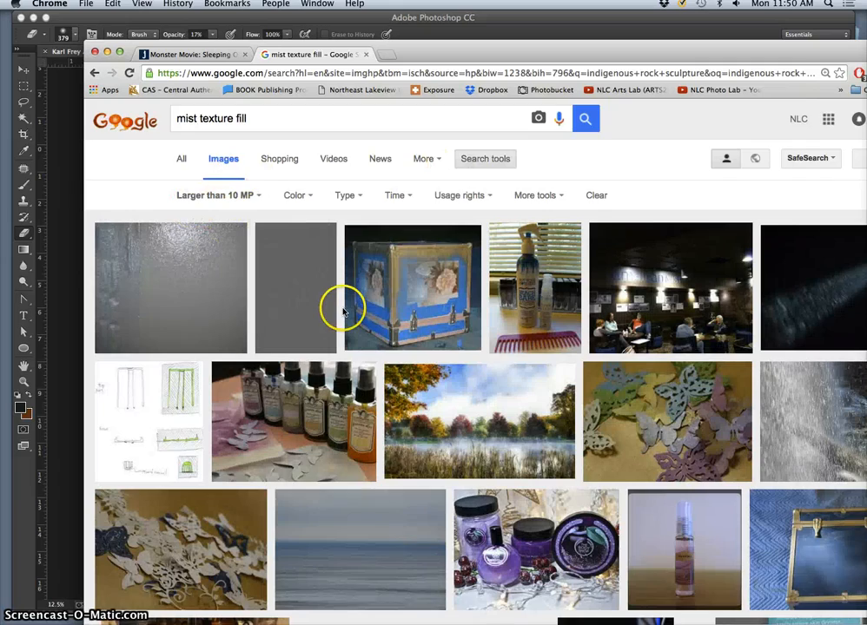
- Restrict the "mist texture fill" image search to Large images and run it again
scroll(343, 310, down, 5)
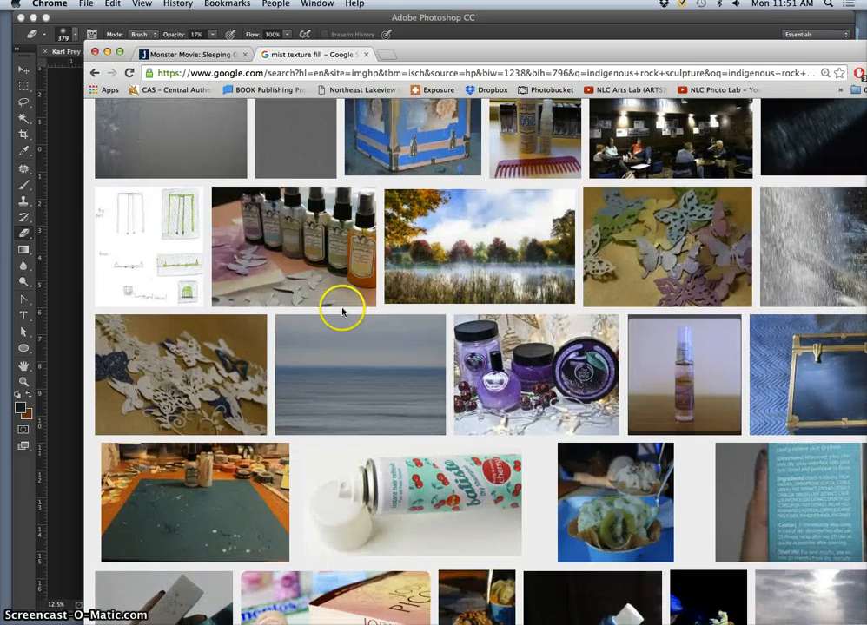
scroll(342, 310, down, 15)
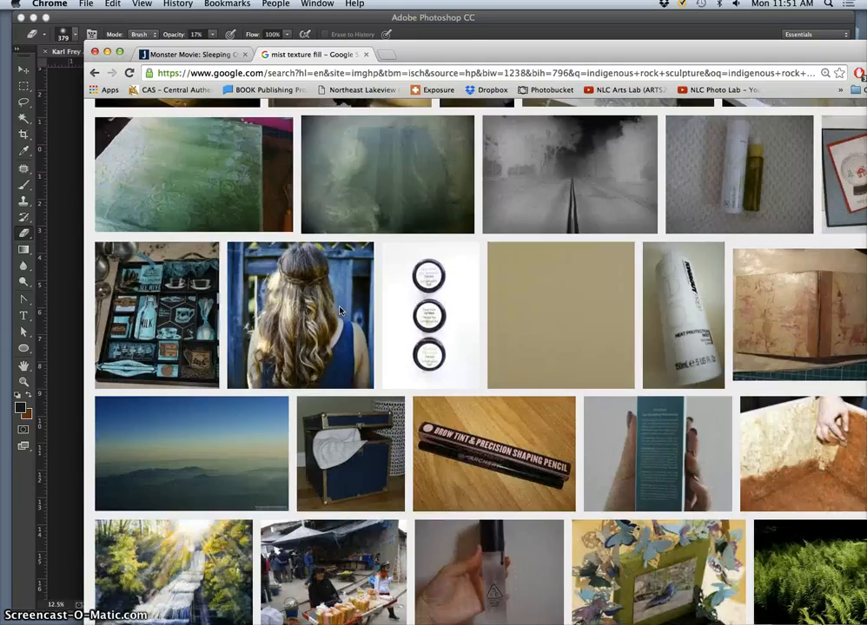
scroll(342, 311, up, 20)
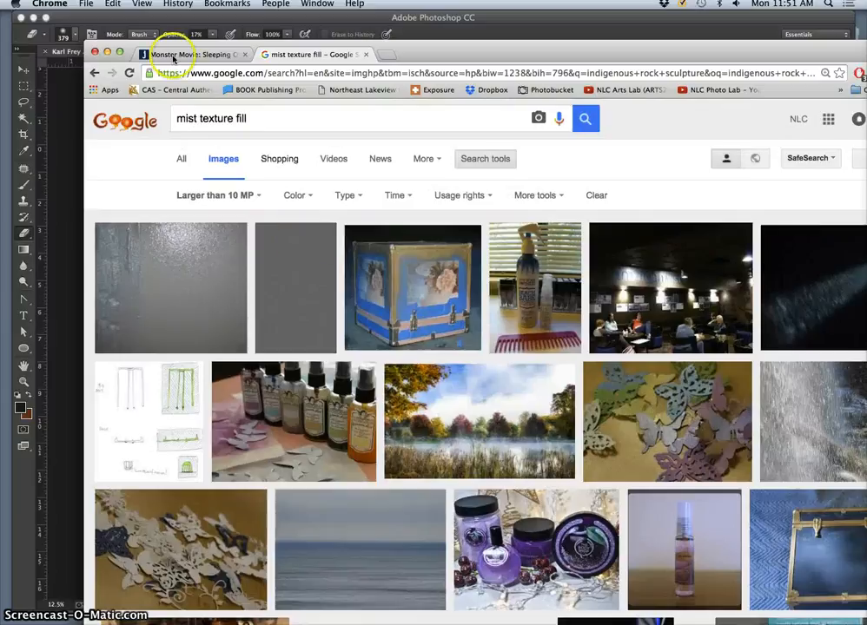
click(175, 122)
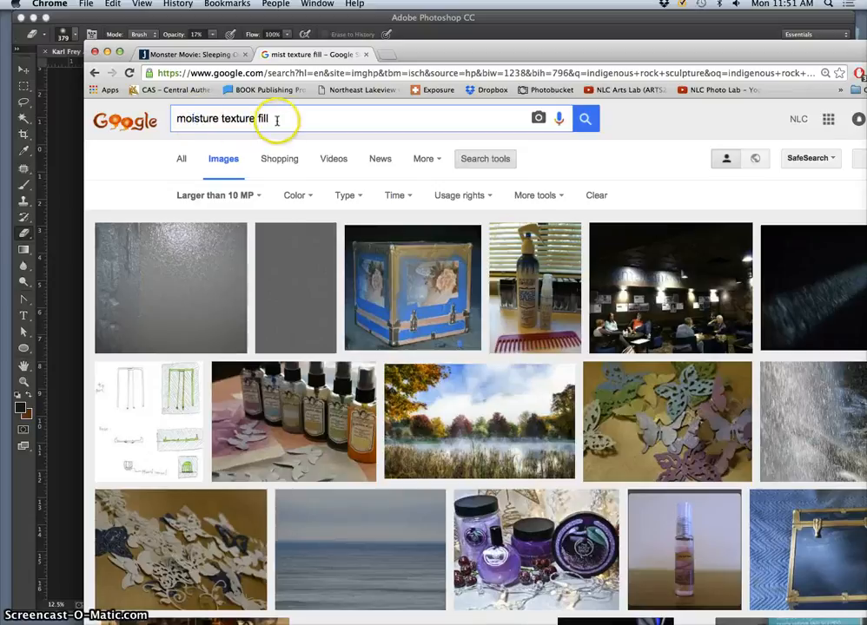
click(252, 198)
mouse_move(285, 292)
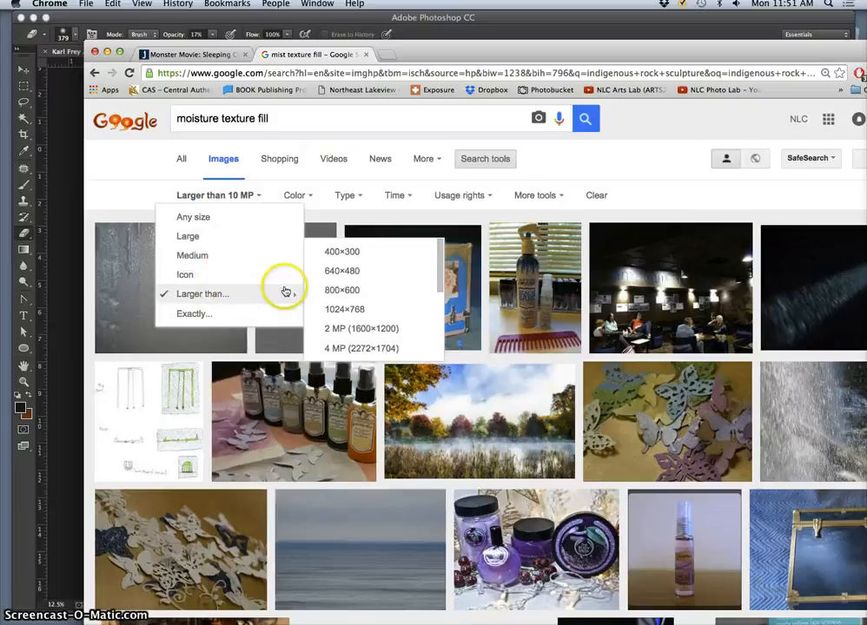
click(192, 238)
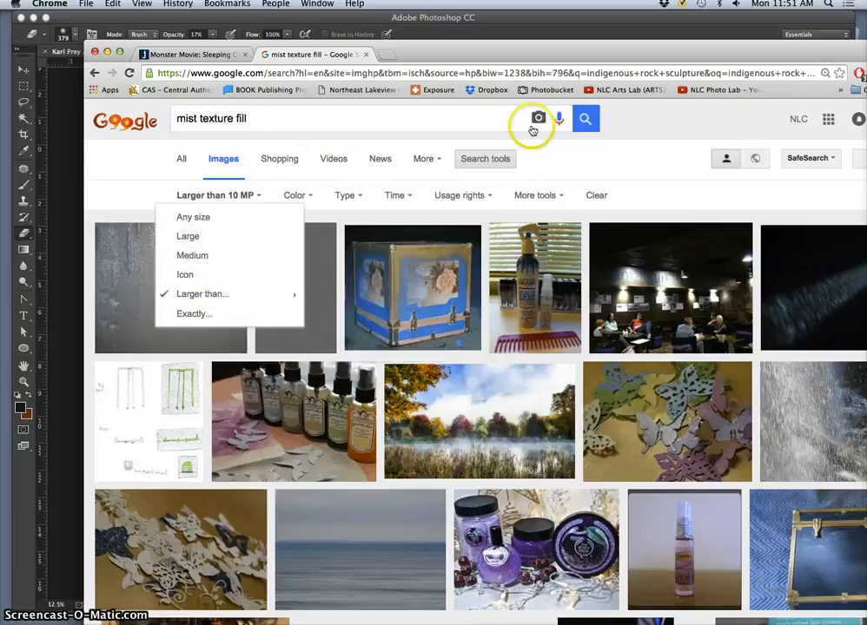
click(585, 119)
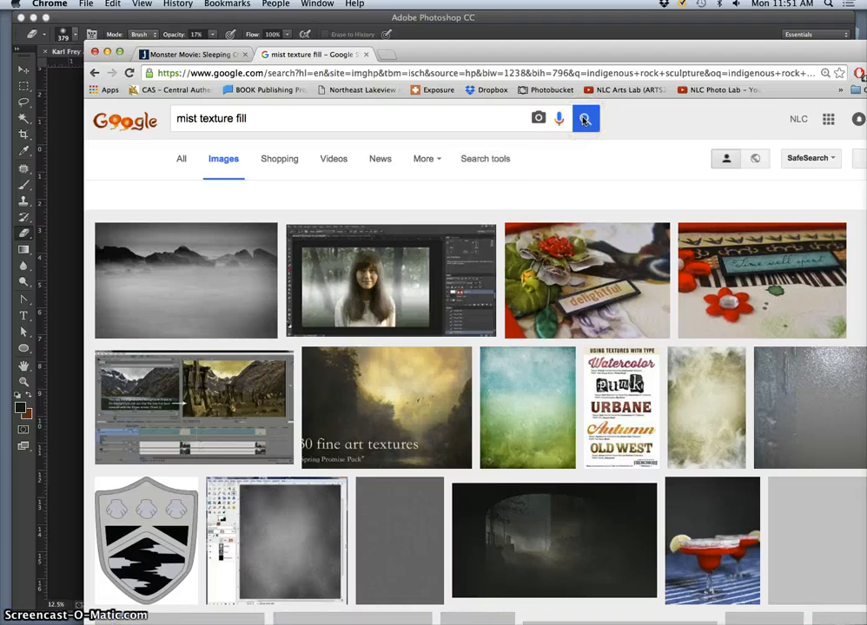
- Open the photo of mist in a blue mountain valley from the search results in a new tab
scroll(603, 324, down, 10)
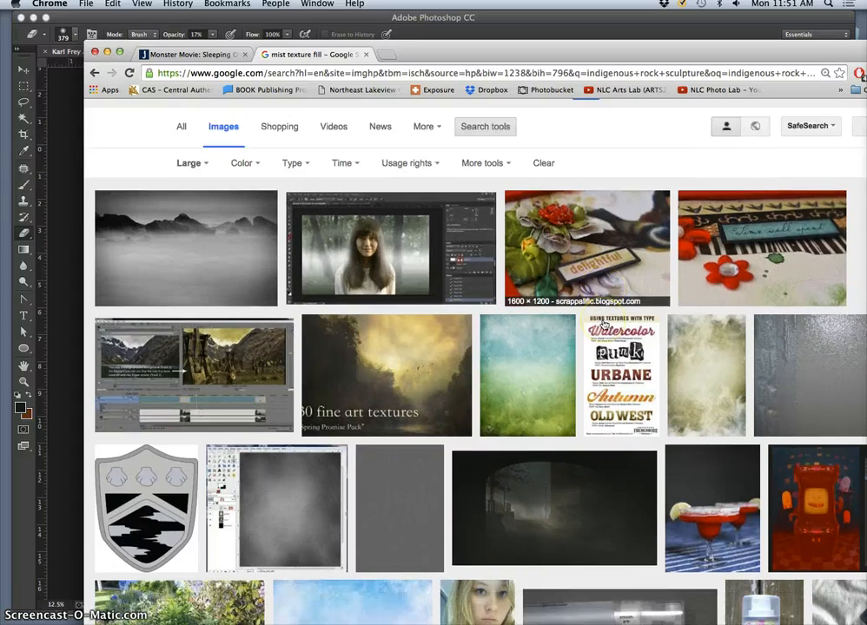
scroll(604, 323, down, 7)
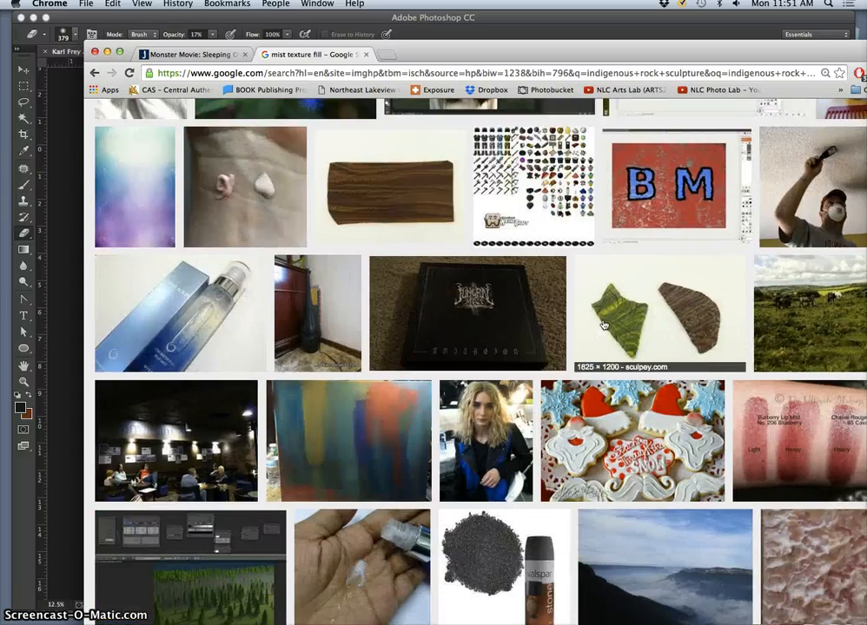
scroll(604, 324, down, 5)
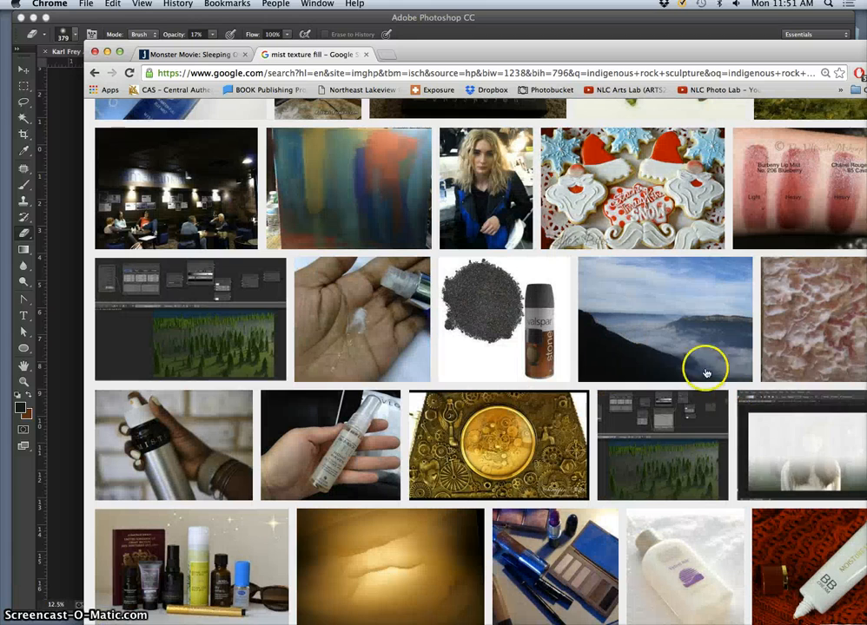
right_click(695, 341)
click(691, 359)
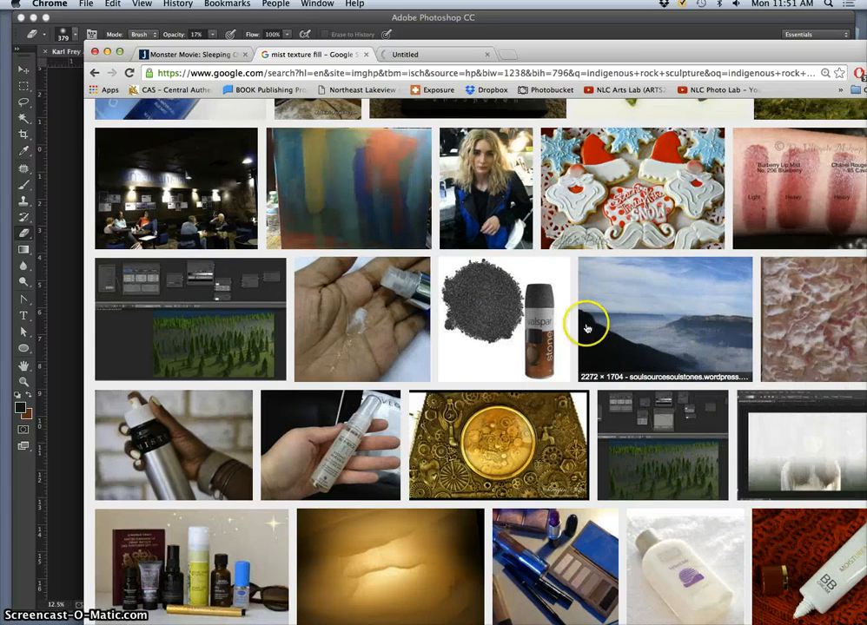
- Search images for "water mist texture fill" and open the photo of waterfall spray over rocks in a new tab
scroll(591, 329, down, 10)
scroll(587, 331, up, 8)
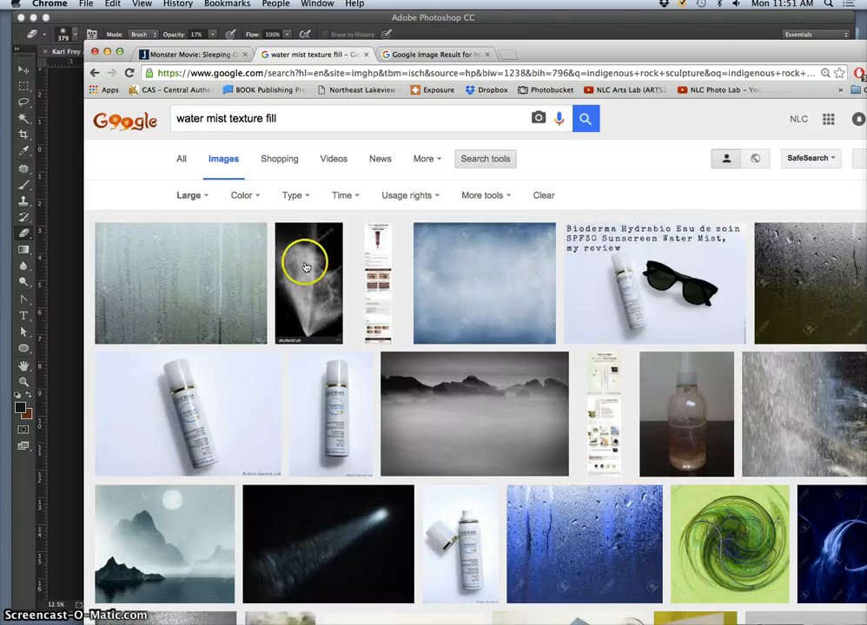
scroll(449, 405, down, 5)
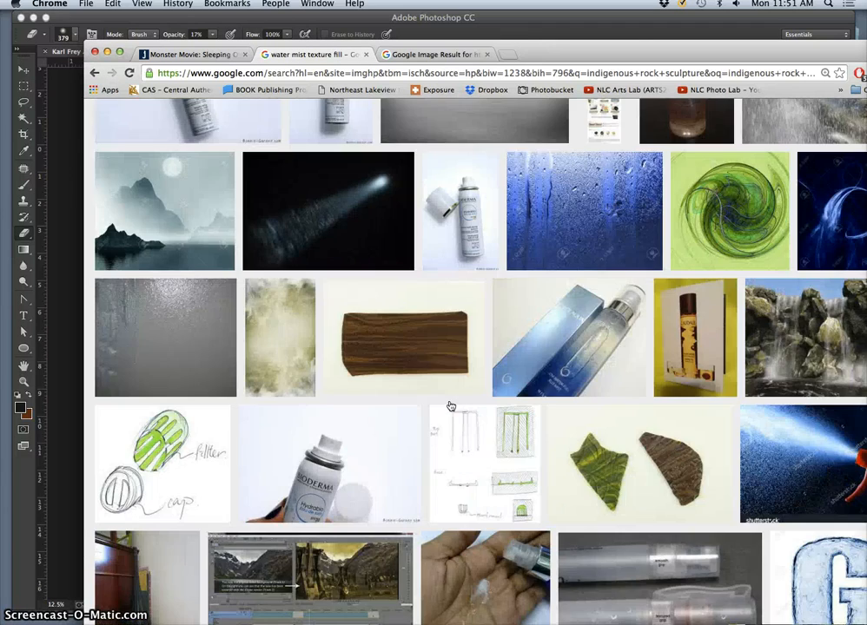
scroll(449, 405, down, 5)
scroll(448, 405, up, 6)
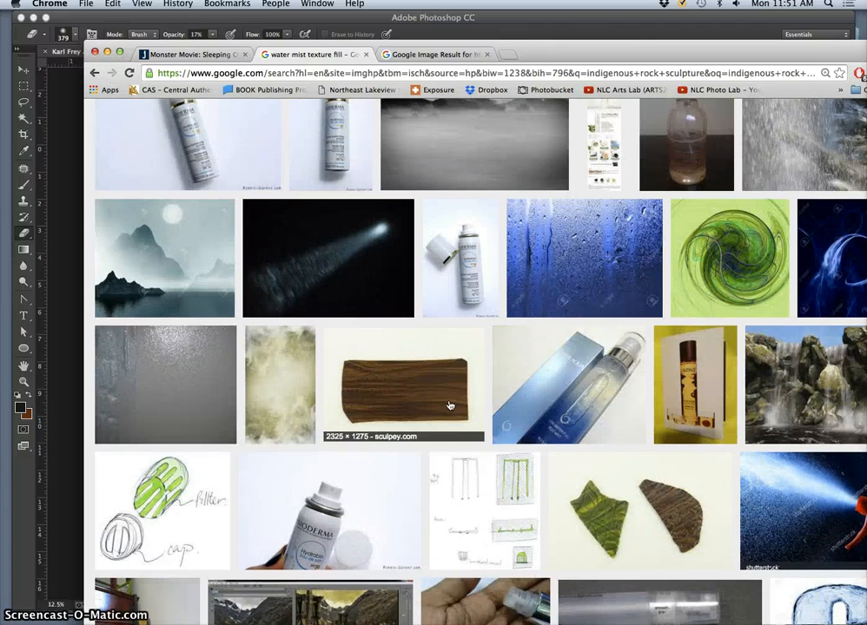
right_click(773, 159)
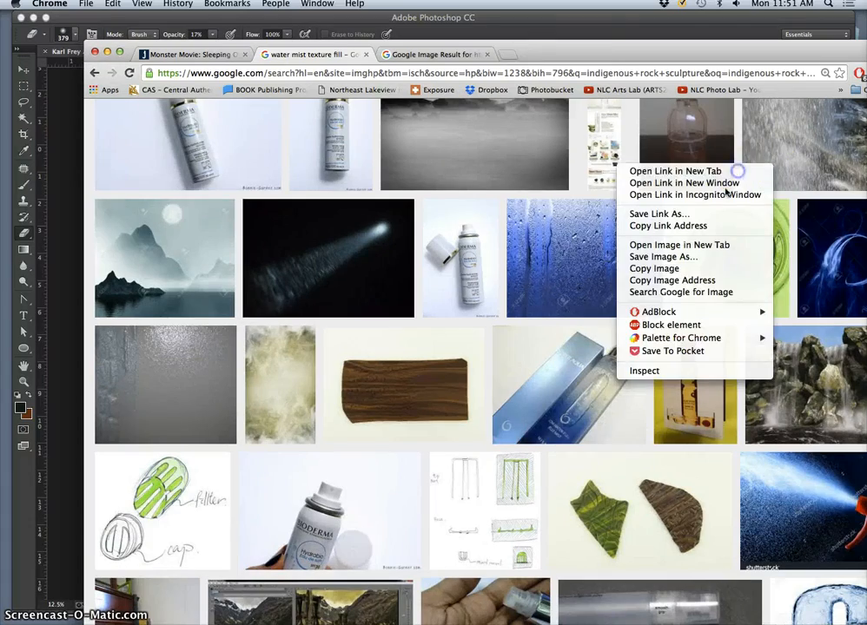
click(737, 171)
- Examine the further "water mist texture fill" results for other usable mist or spray images
scroll(644, 379, down, 10)
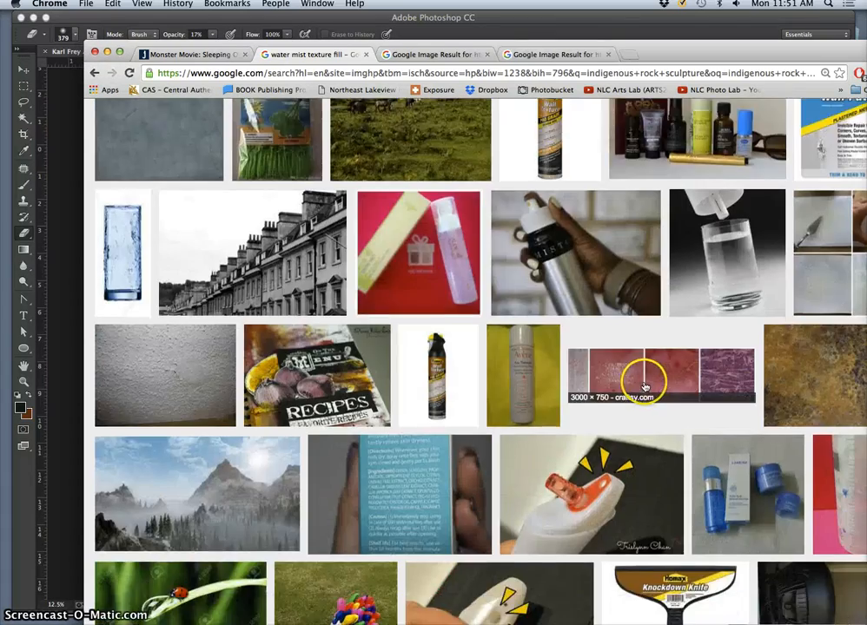
scroll(644, 385, down, 4)
scroll(644, 386, down, 2)
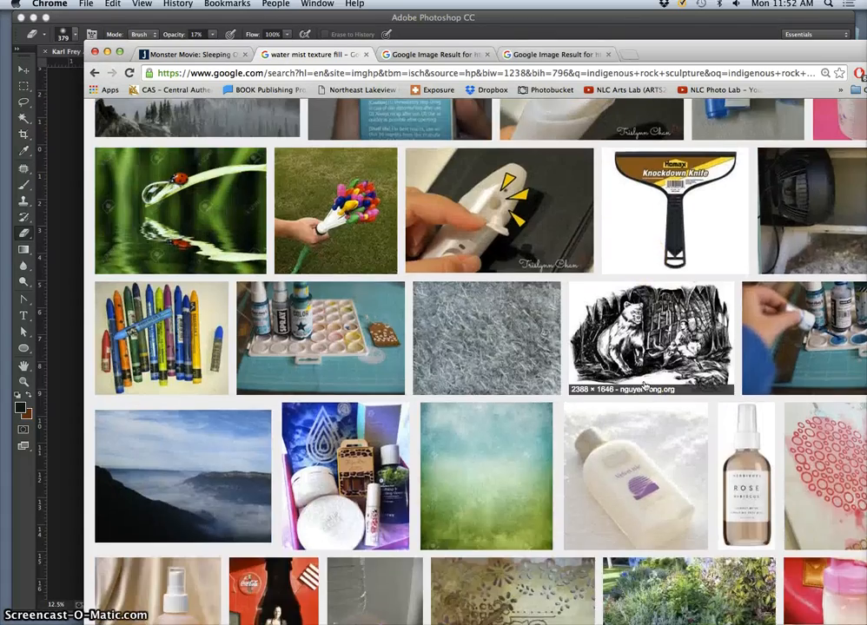
scroll(644, 386, up, 2)
scroll(644, 385, down, 15)
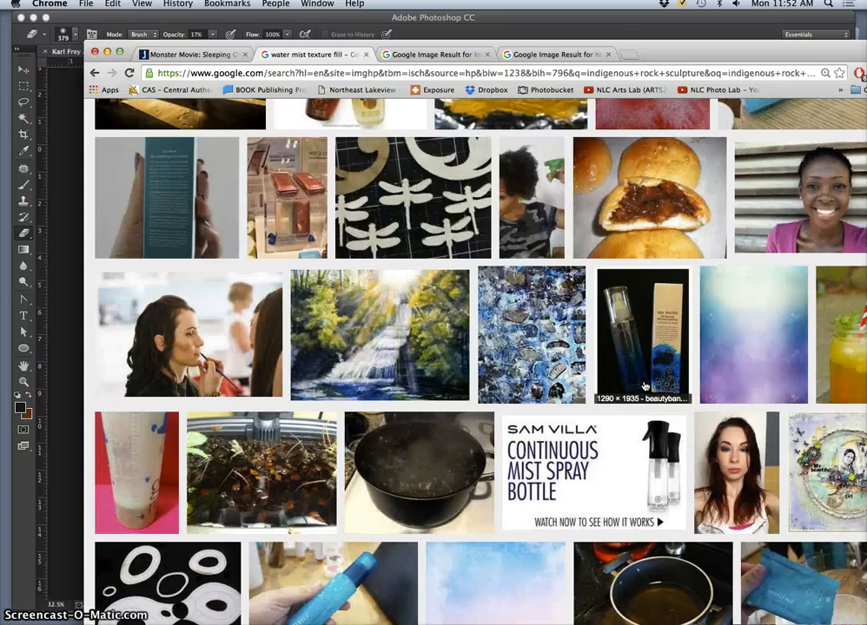
scroll(644, 386, down, 8)
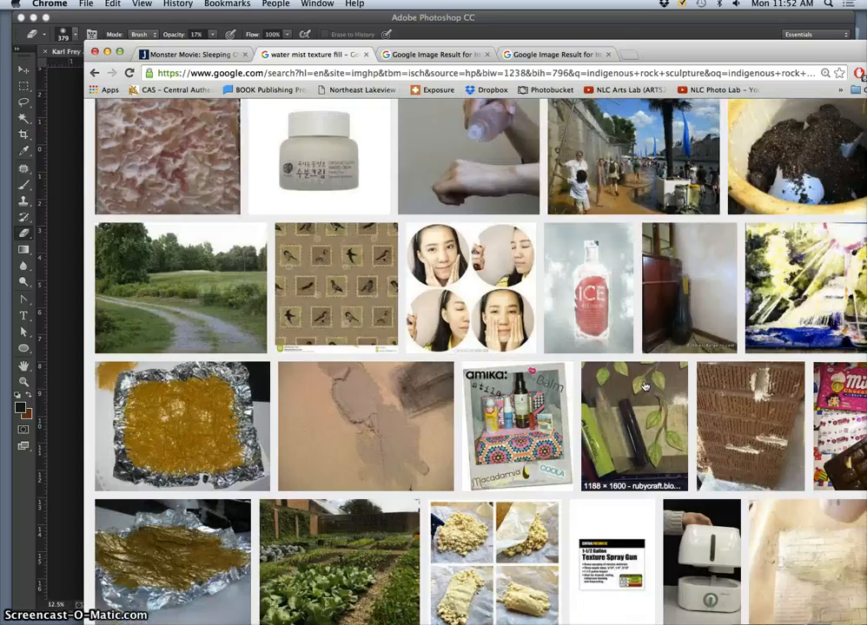
scroll(644, 385, down, 15)
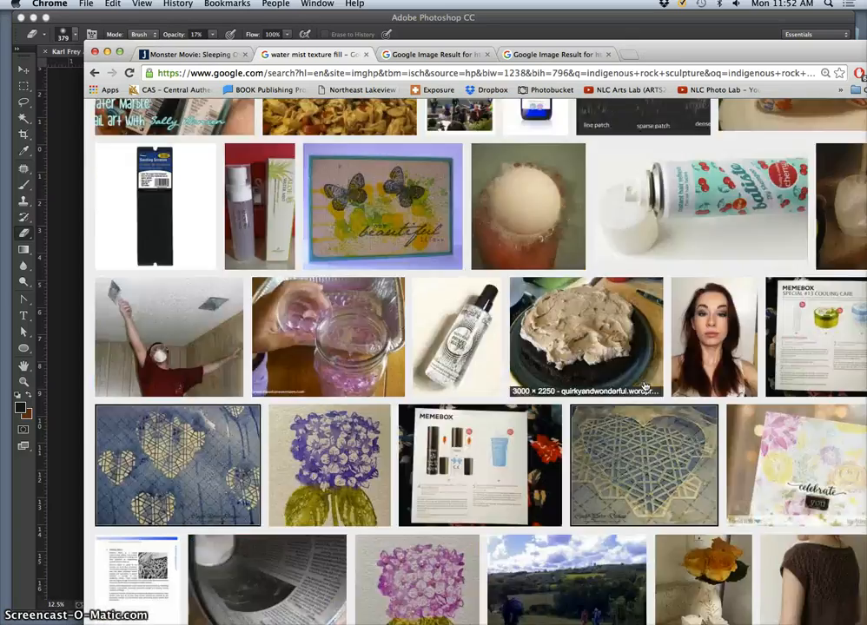
scroll(644, 386, down, 15)
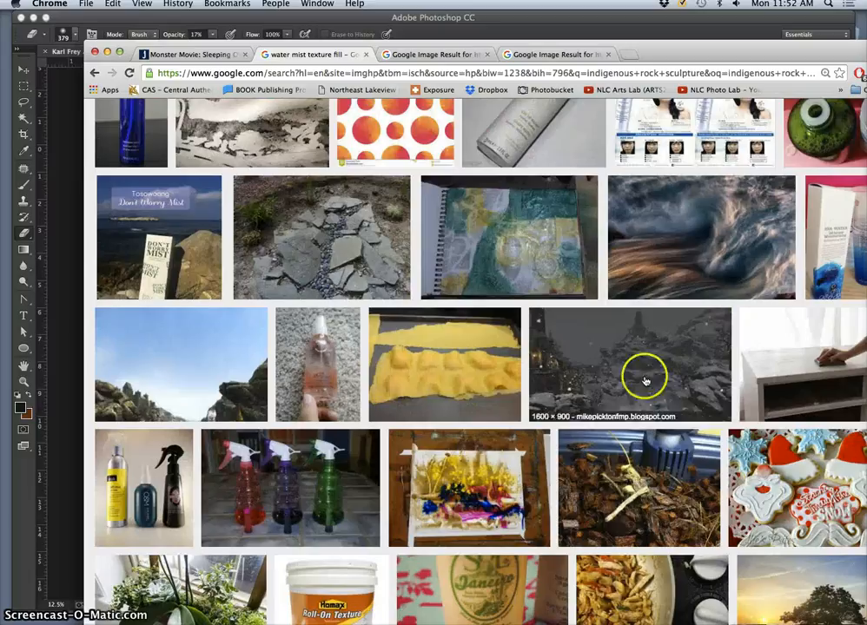
scroll(631, 356, down, 7)
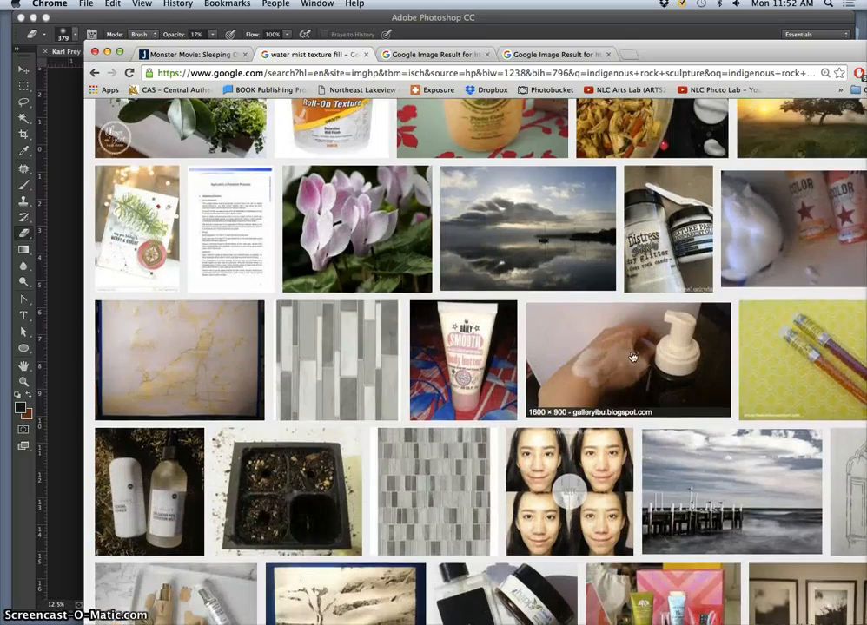
- Search images for "water fog texture fill" and open the picture of blue ocean mist under a cloudy sky in a new tab
scroll(631, 356, down, 15)
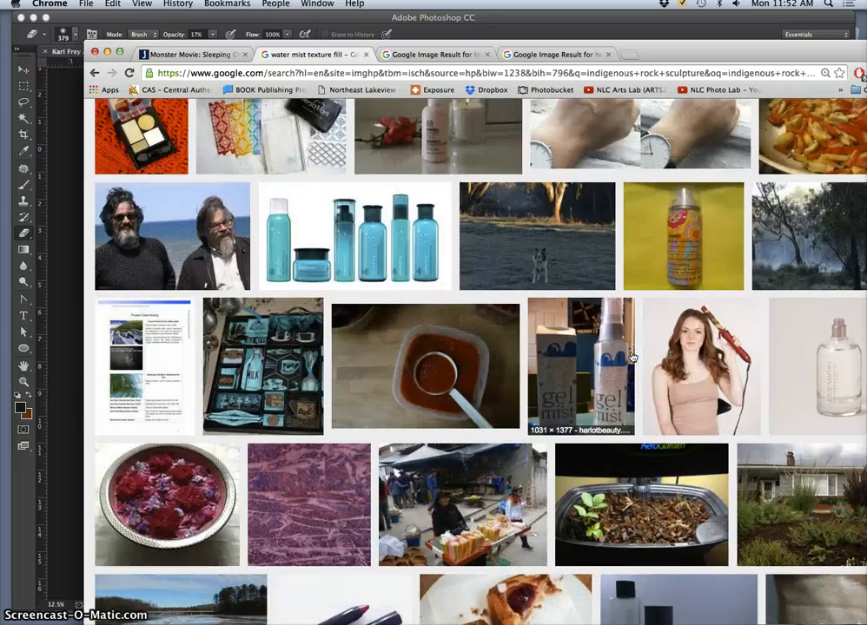
scroll(631, 356, down, 15)
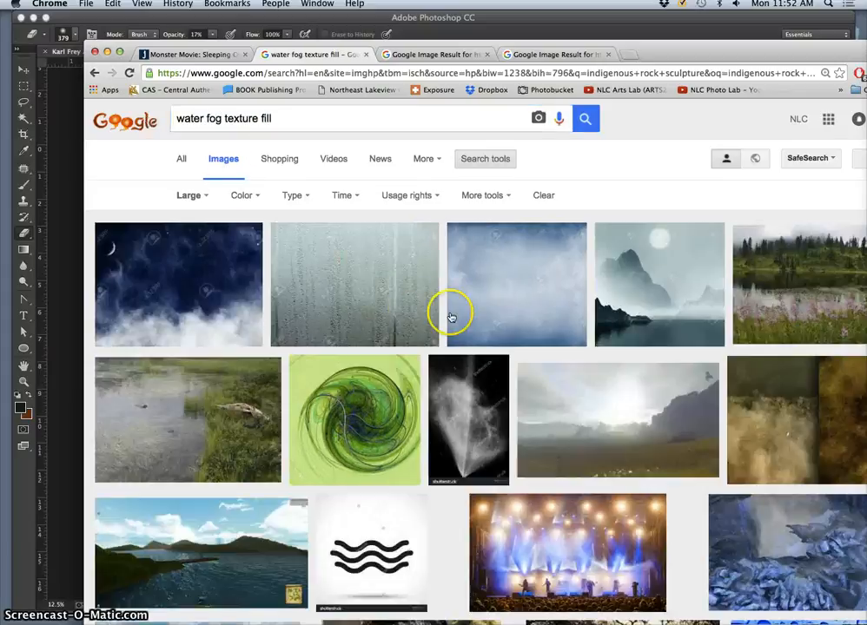
scroll(453, 318, down, 2)
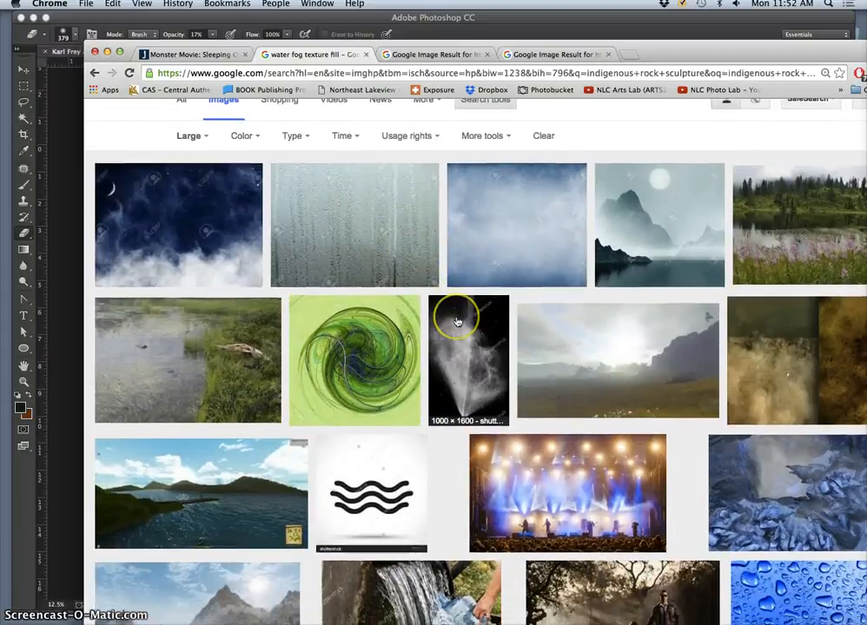
scroll(456, 322, down, 12)
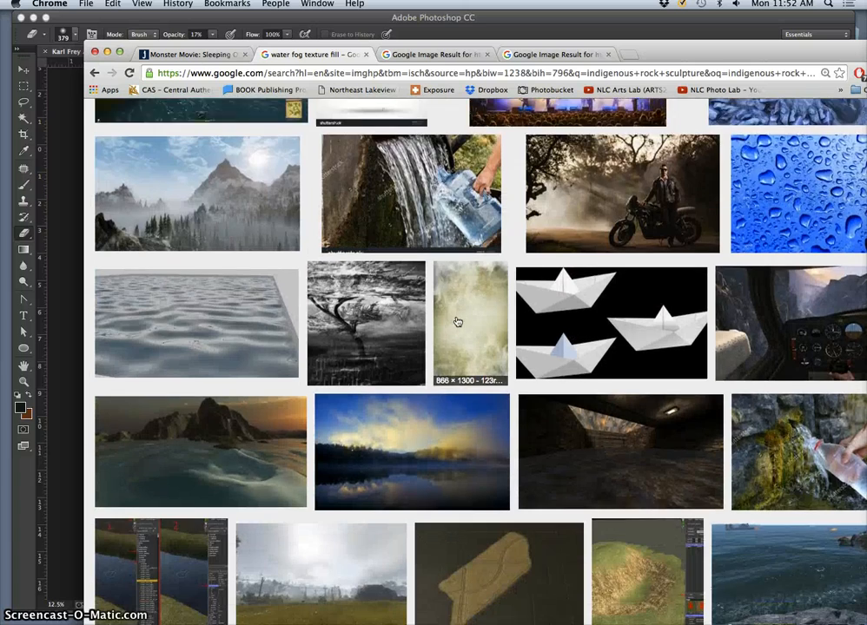
scroll(457, 322, down, 7)
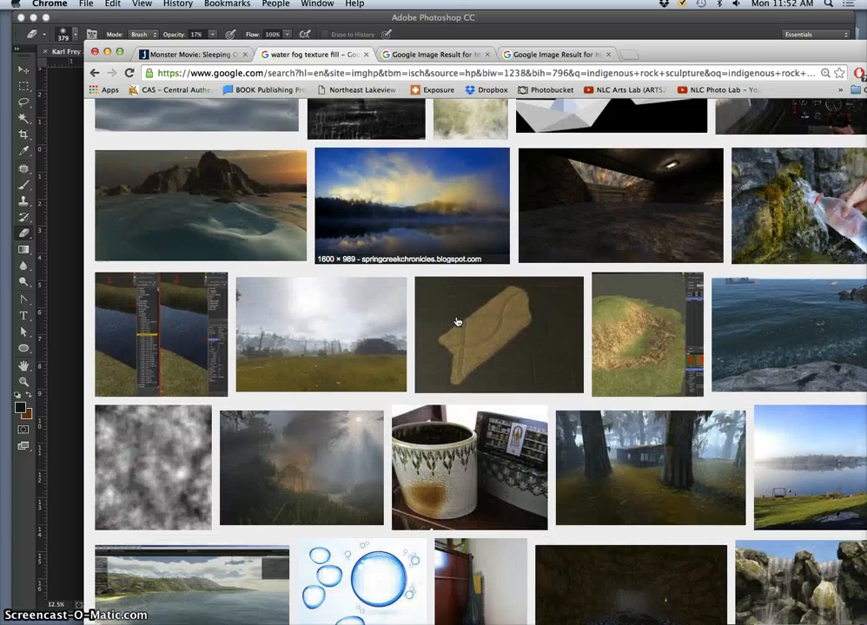
scroll(456, 321, down, 11)
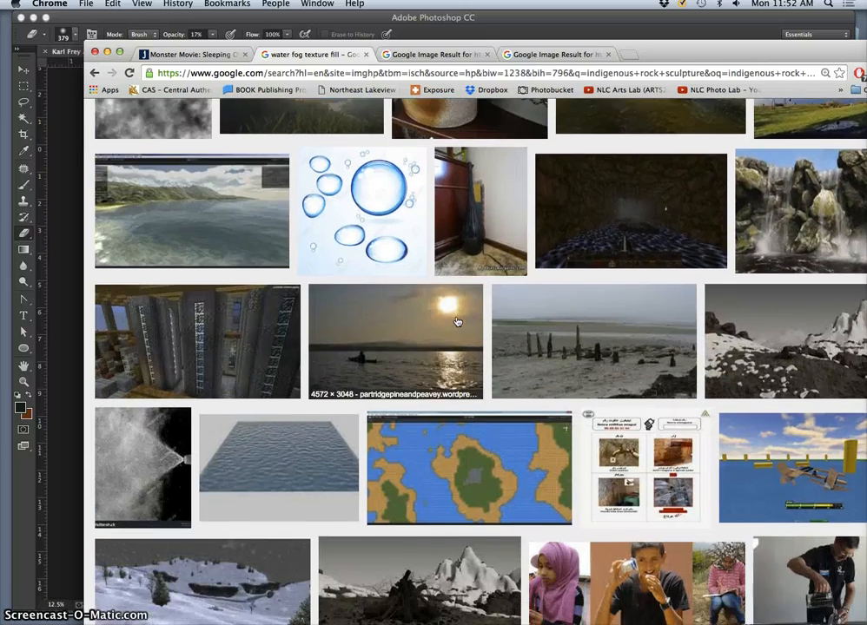
scroll(457, 322, down, 10)
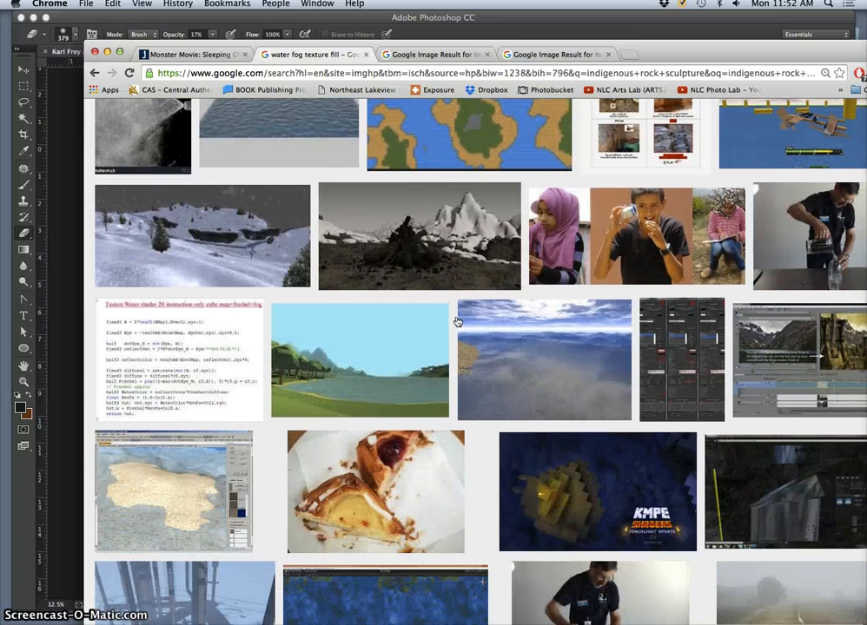
click(538, 350)
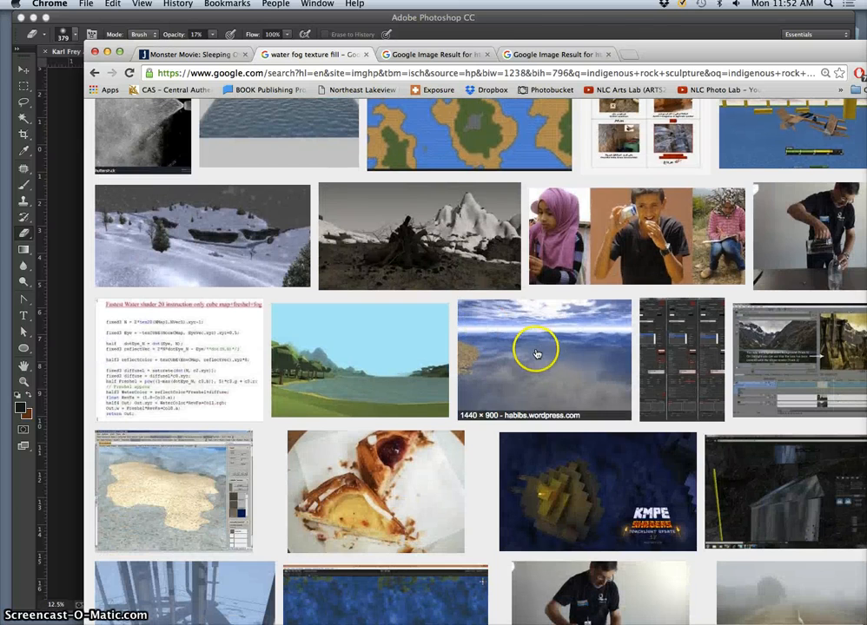
right_click(538, 353)
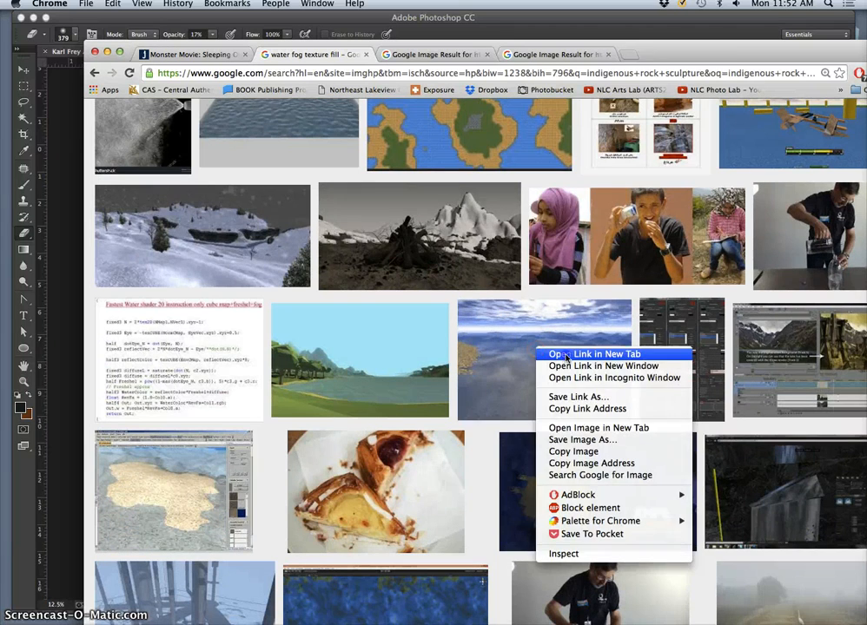
click(551, 354)
- Shorten the image search to "water fog" and run it again
scroll(526, 387, down, 4)
scroll(526, 387, down, 12)
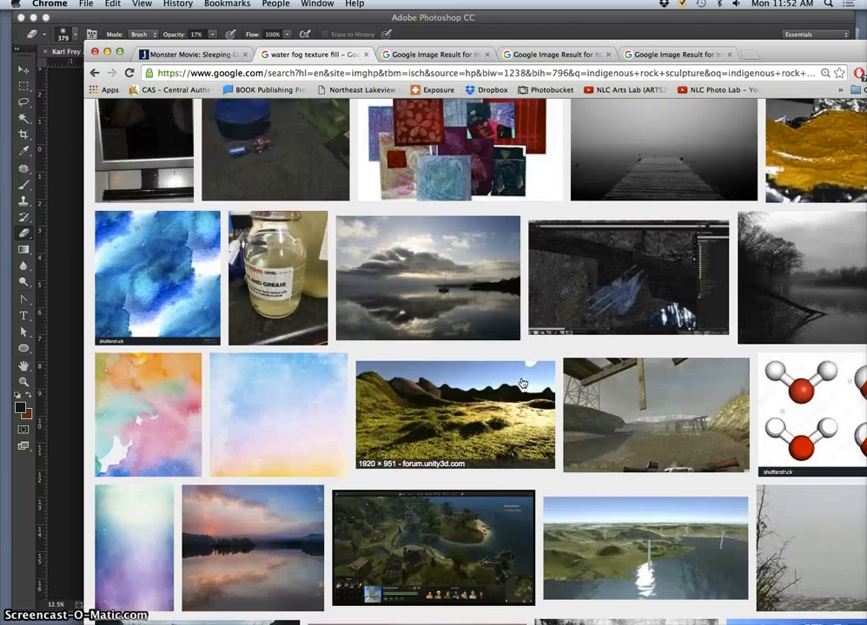
scroll(524, 384, up, 16)
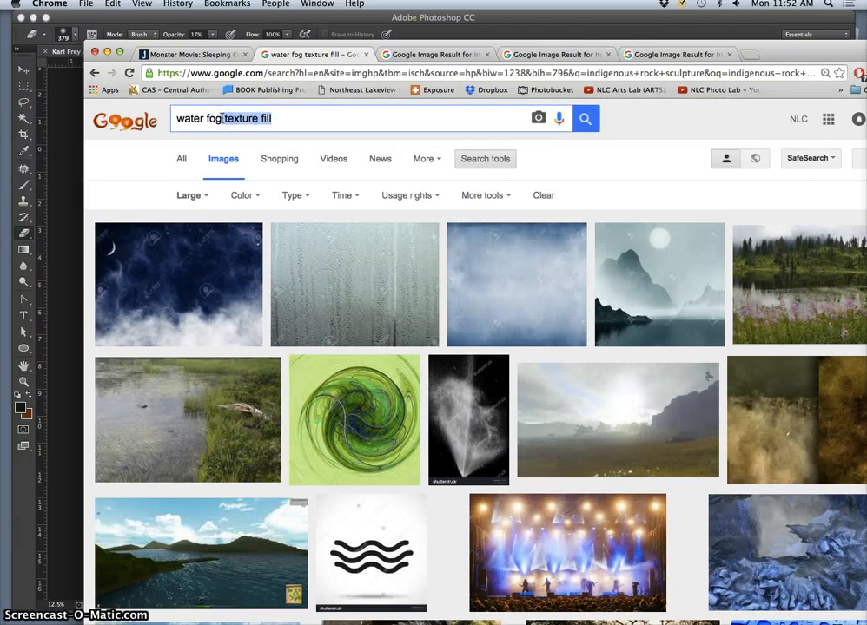
key(BackSpace)
key(Return)
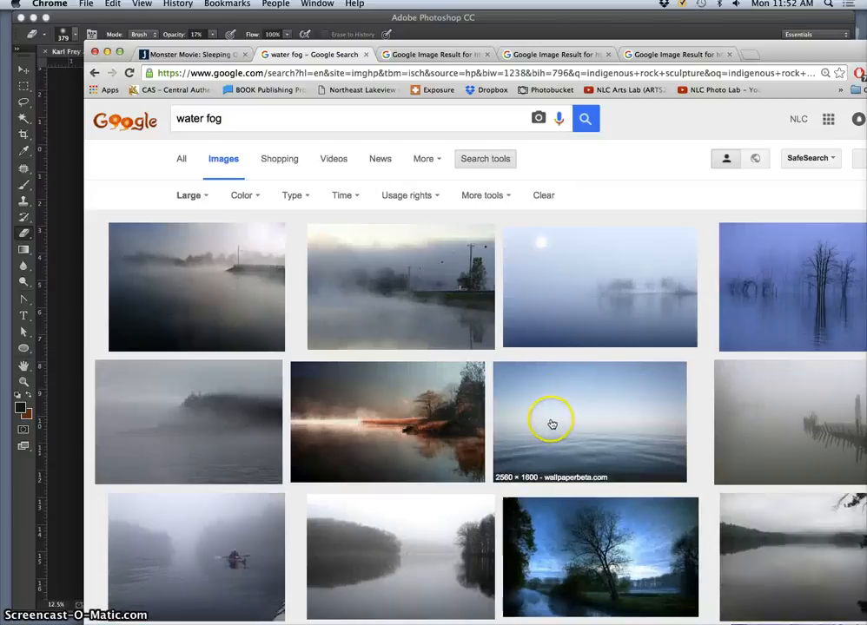
- Open the grey photo of fog over water with a dark wooded headland in a new tab
scroll(551, 424, down, 1)
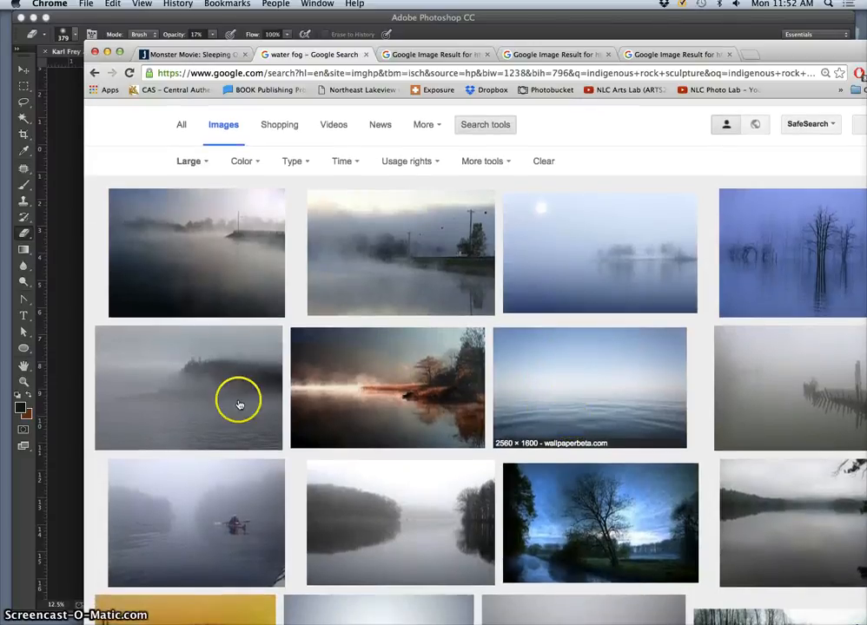
right_click(226, 396)
click(252, 403)
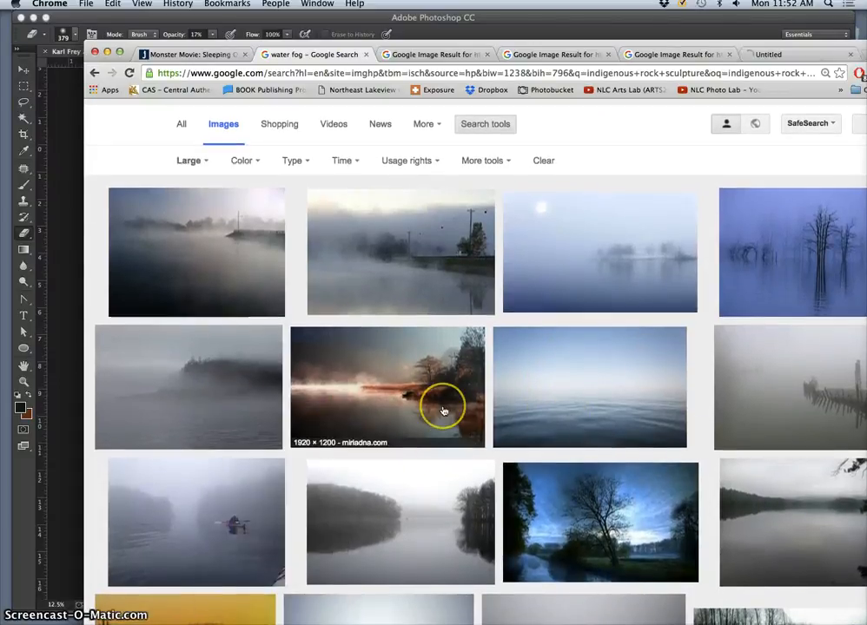
- Find the photo of a foggy mountain dirt road among the "water fog" results and open it in a new tab
scroll(443, 410, down, 10)
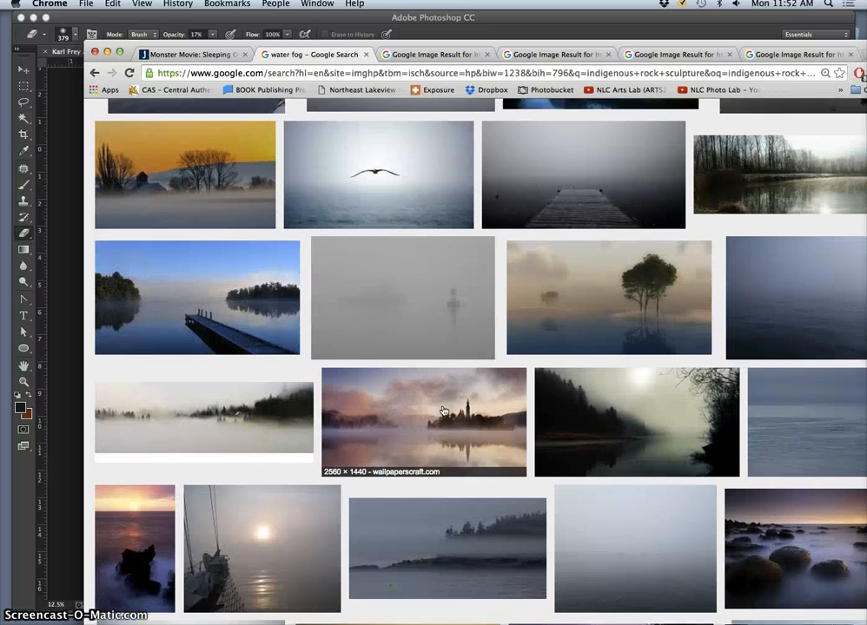
scroll(443, 411, down, 12)
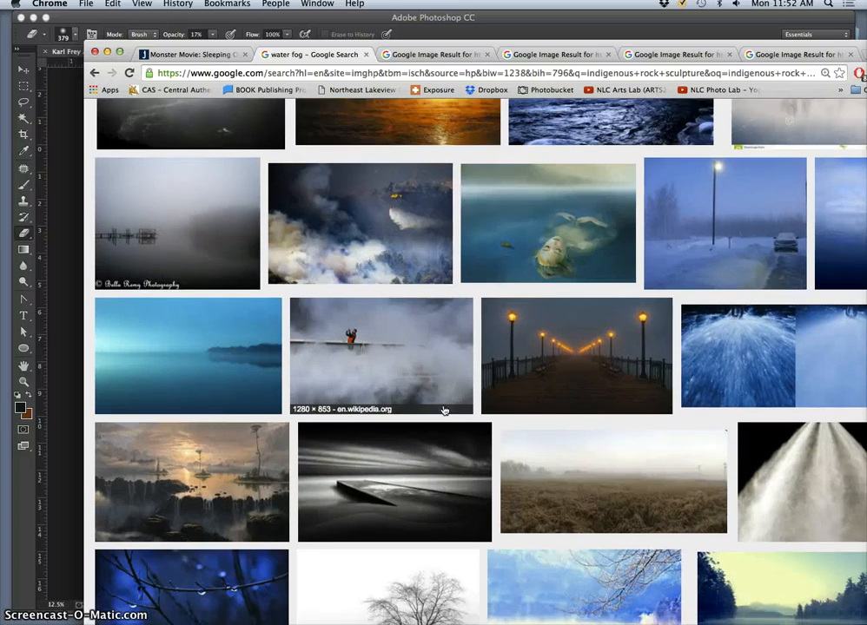
scroll(443, 411, down, 8)
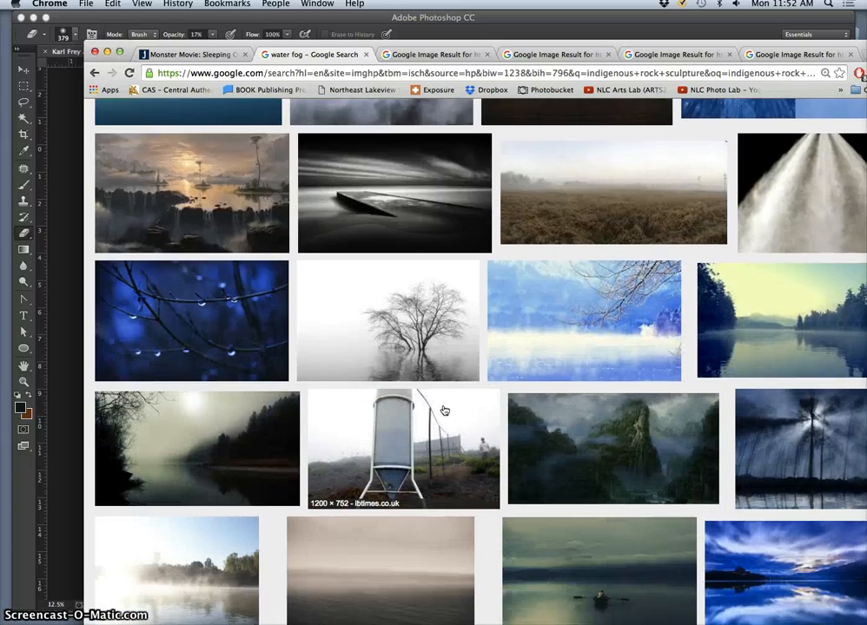
scroll(443, 411, down, 8)
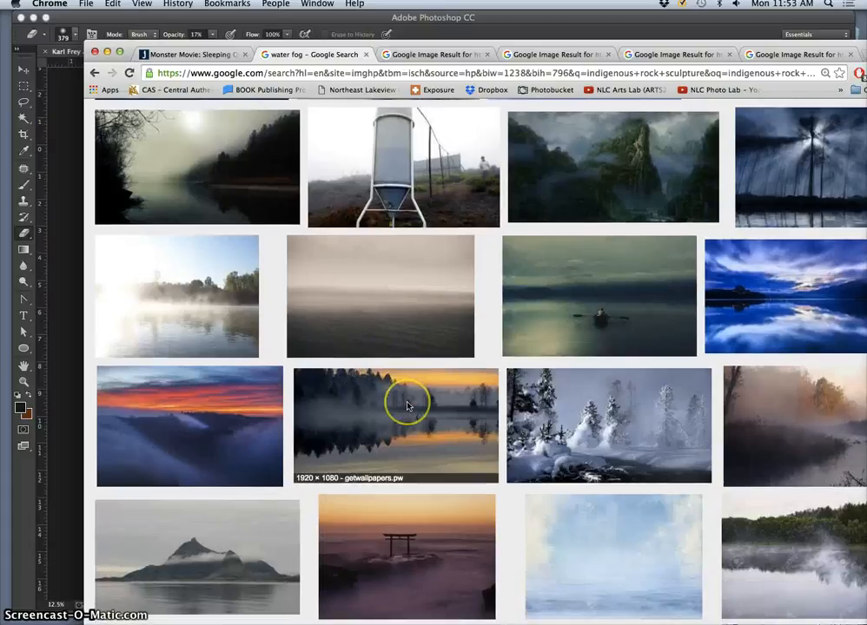
scroll(408, 406, down, 15)
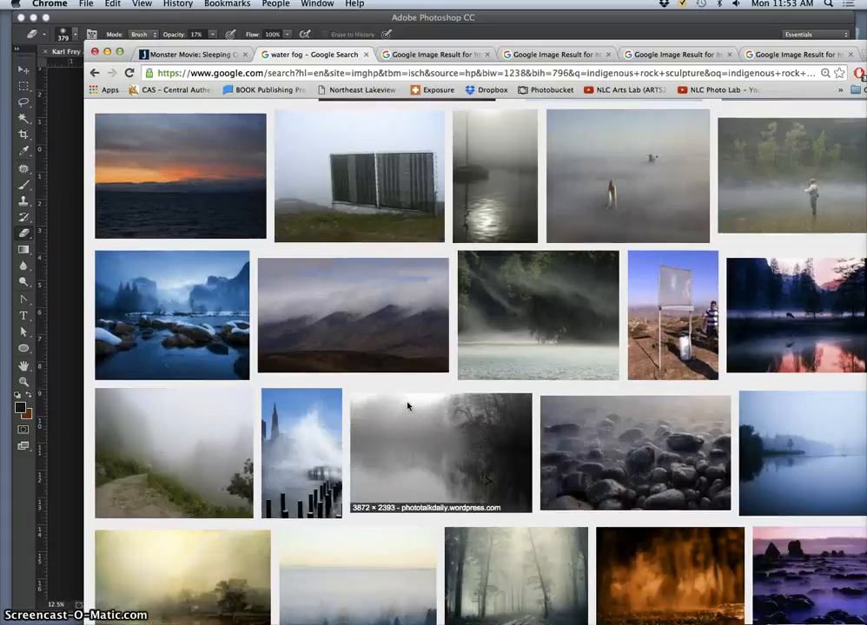
scroll(408, 404, up, 1)
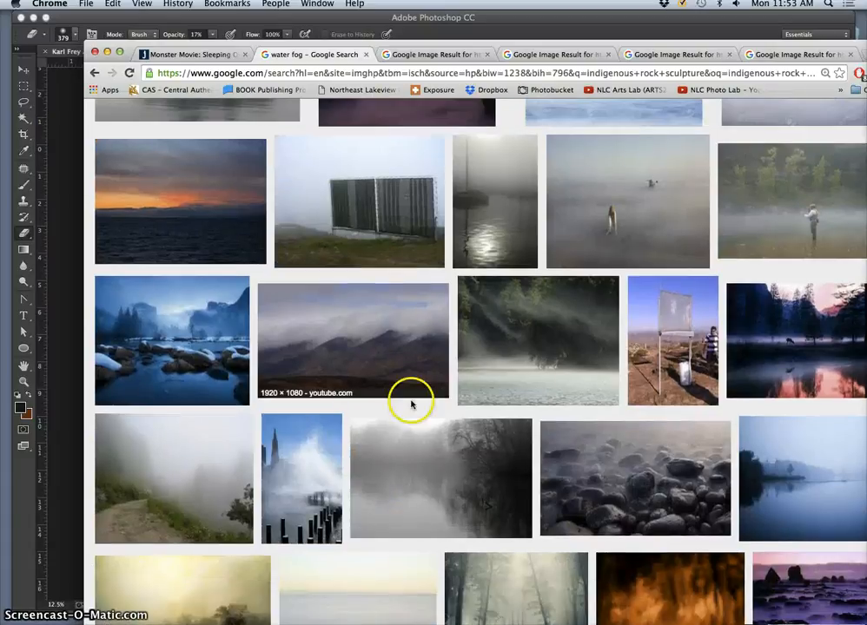
right_click(189, 500)
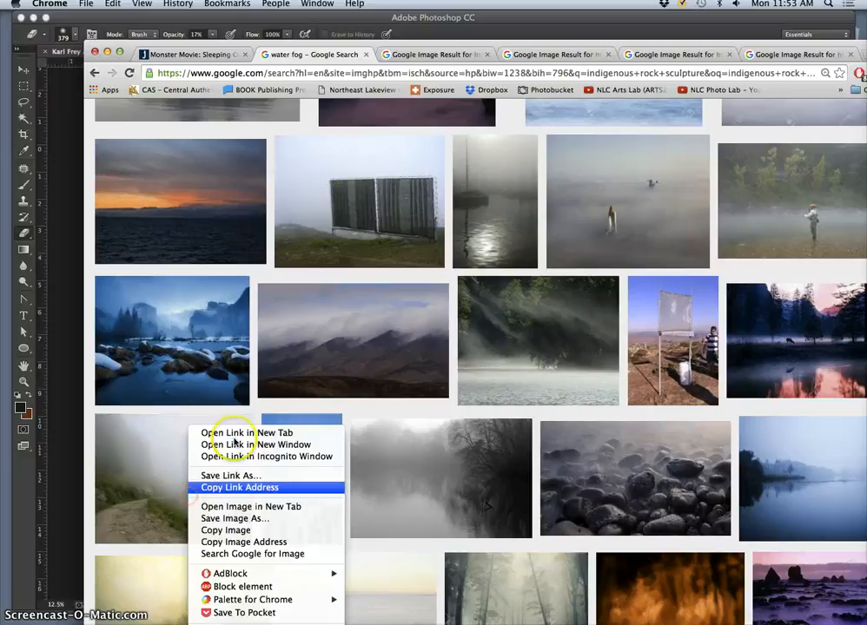
click(243, 504)
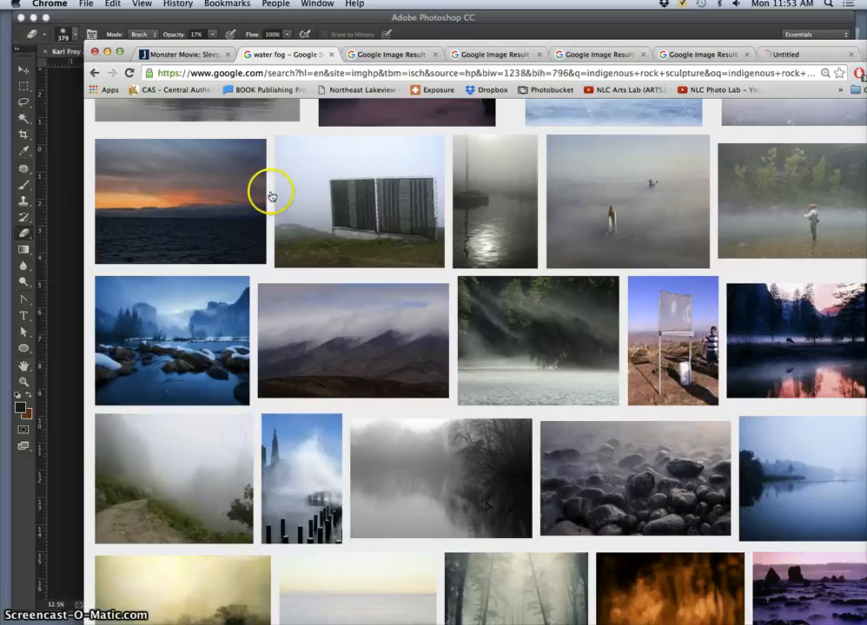
- Review the opened mist, spray and fog images one after another to choose one for the composite
click(391, 54)
click(496, 55)
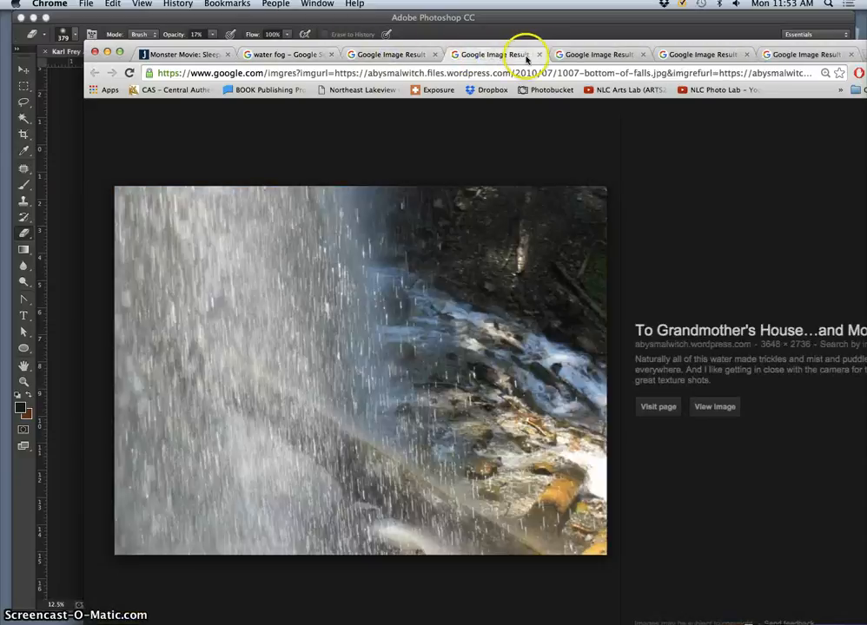
click(572, 55)
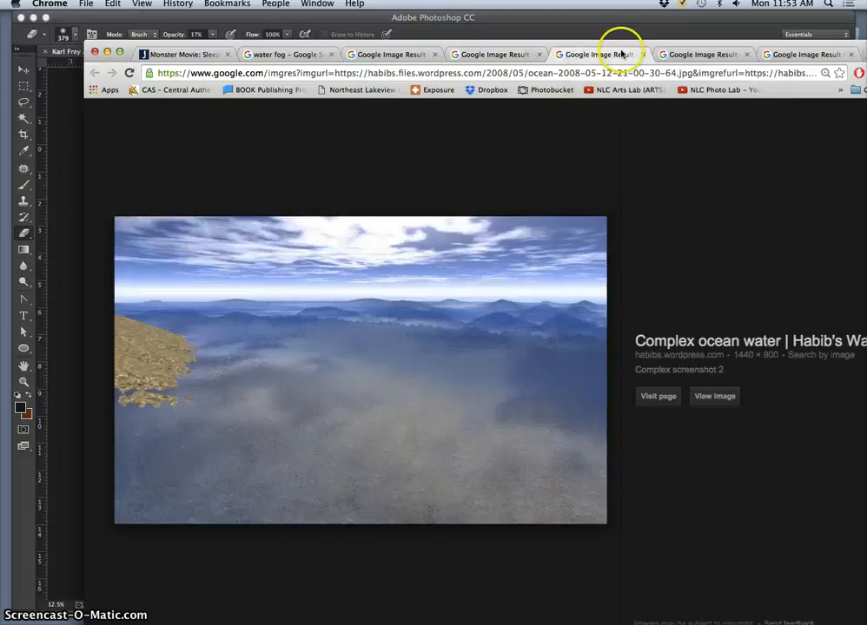
click(690, 55)
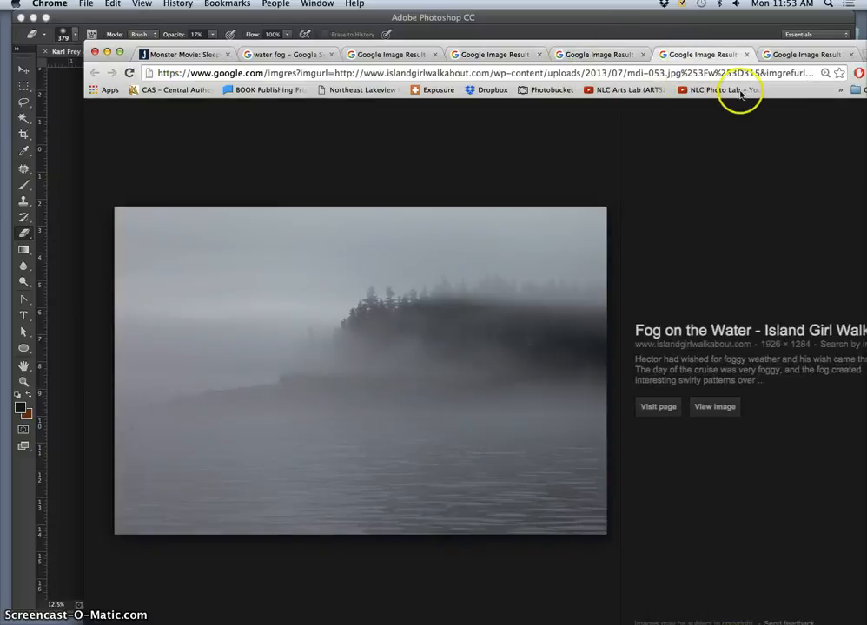
click(795, 56)
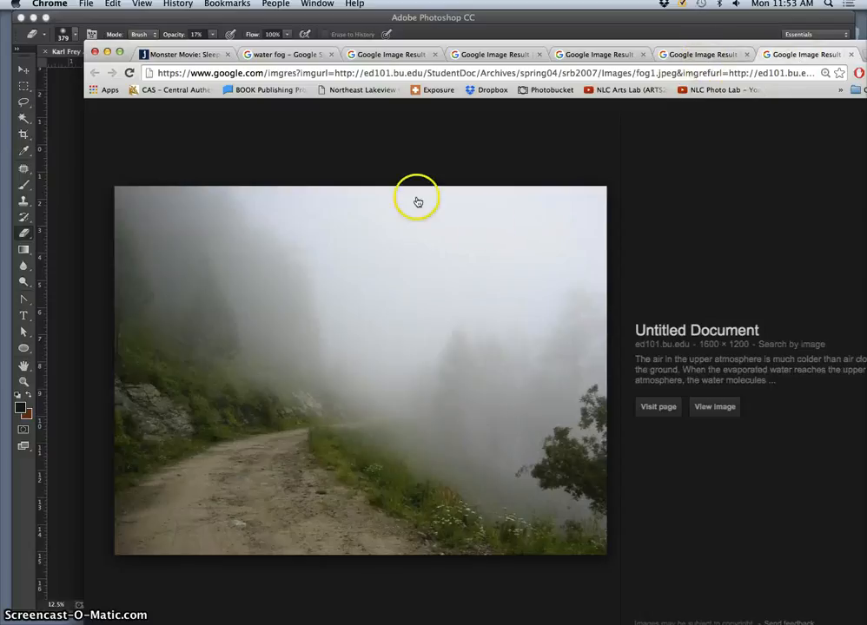
- Open the foggy mountain road photo at full size and bring it into the fantasy landscape document in Photoshop
click(720, 406)
click(550, 315)
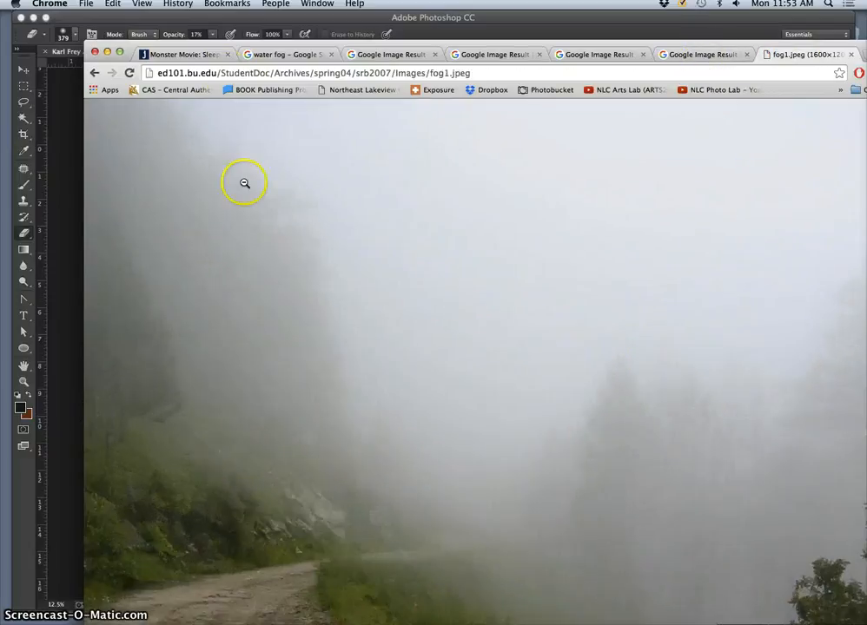
drag(236, 44, 596, 41)
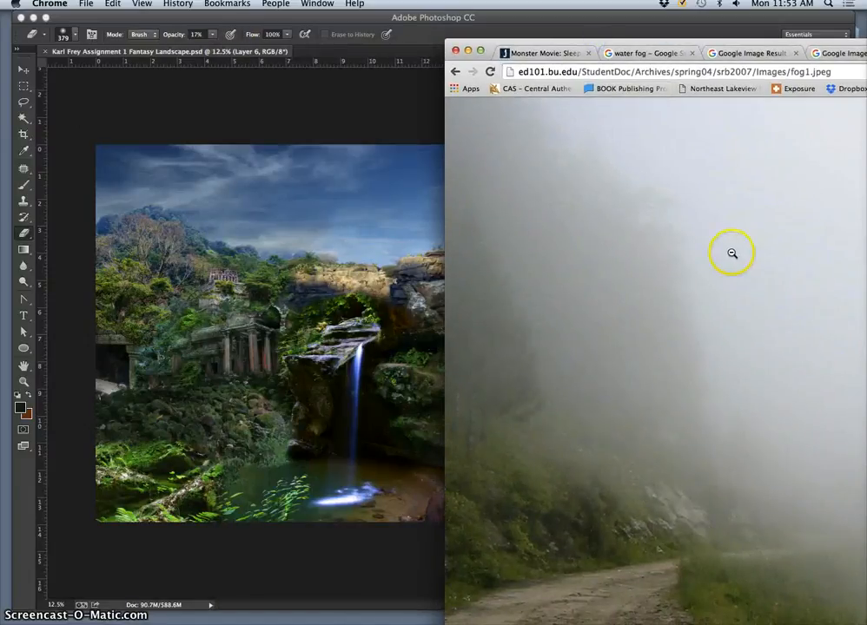
drag(732, 253, 270, 233)
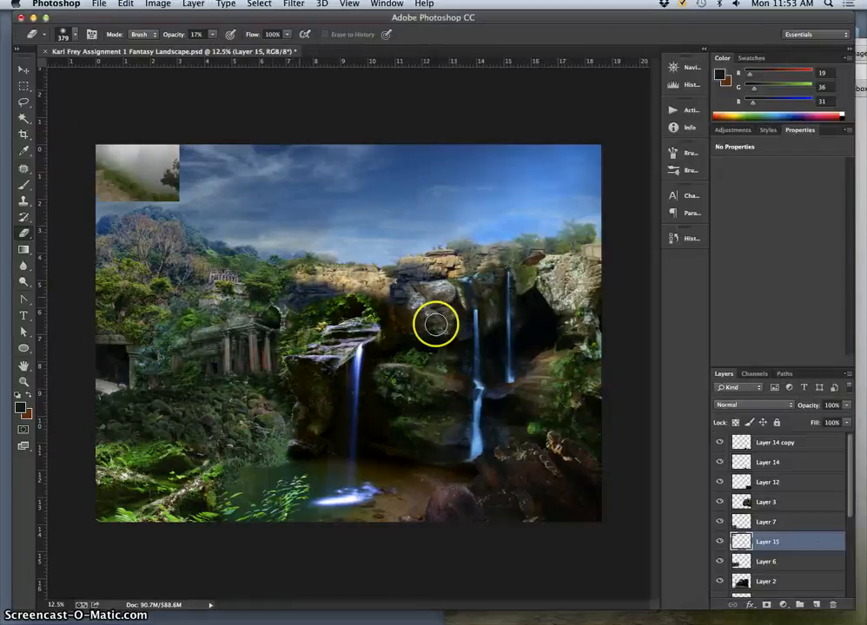
- Move the fog photo's layer to the top of the layer stack and check it by switching its visibility off and on
drag(804, 522, 790, 435)
click(720, 443)
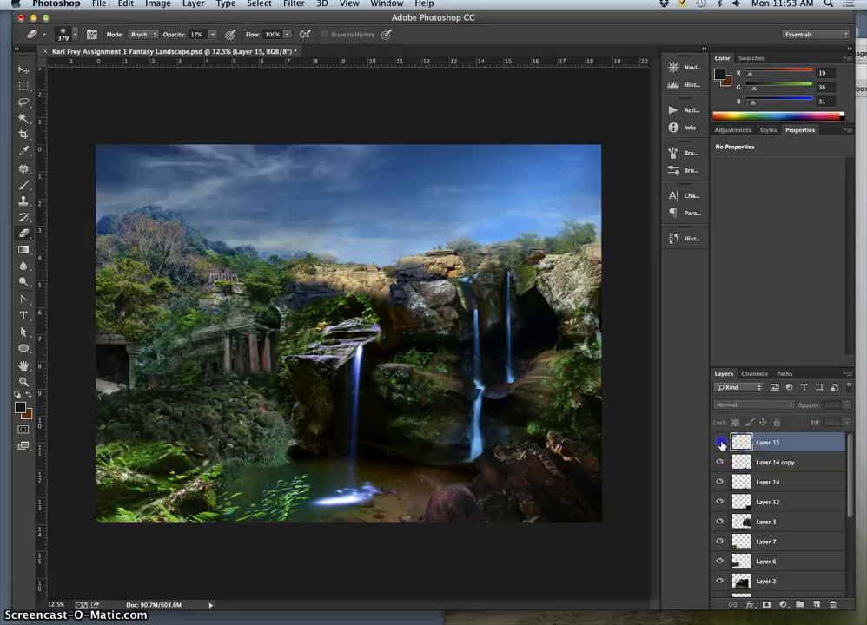
click(720, 443)
key(super+z)
- Enlarge the fog photo with Free Transform until its misty upper part covers the whole canvas, and apply the transformation
key(super+t)
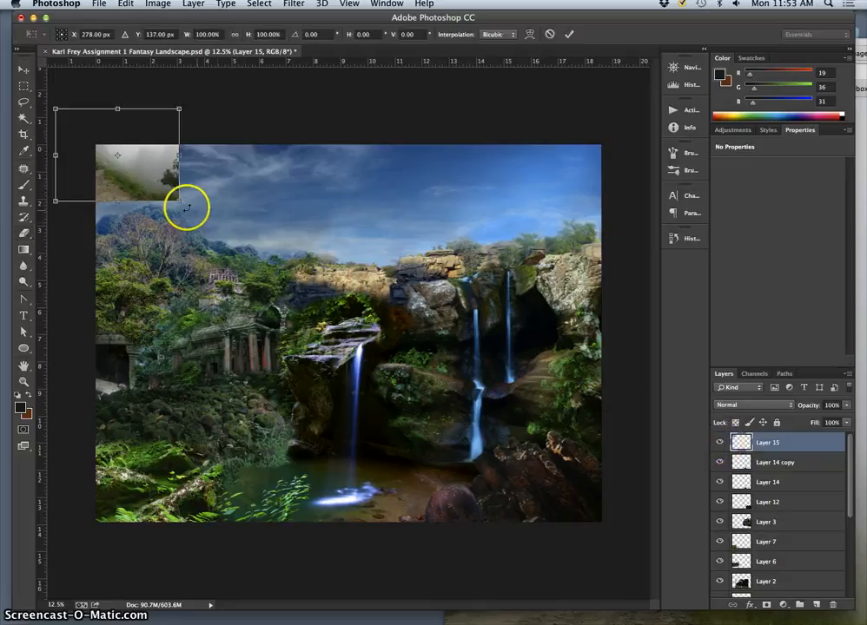
drag(179, 201, 657, 487)
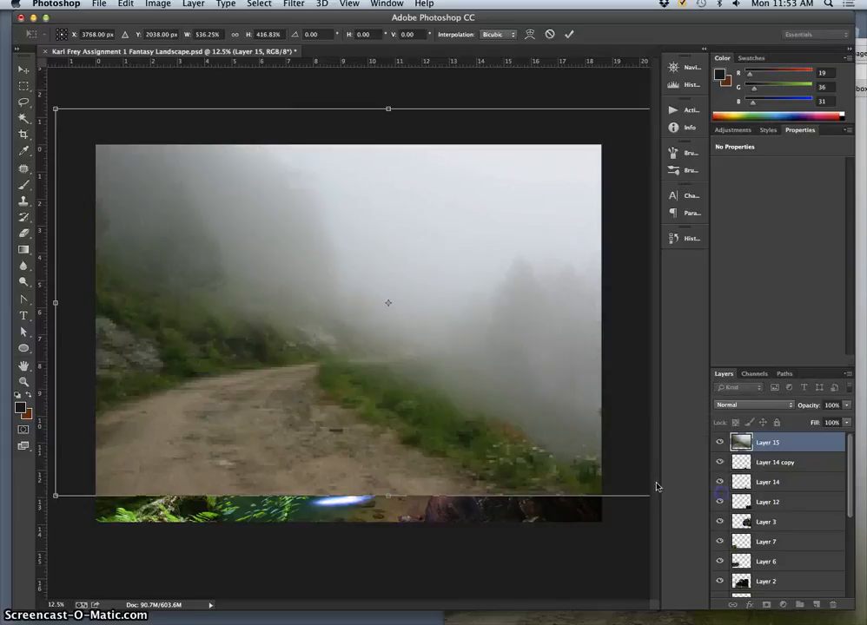
drag(56, 496, 0, 624)
key(super+minus)
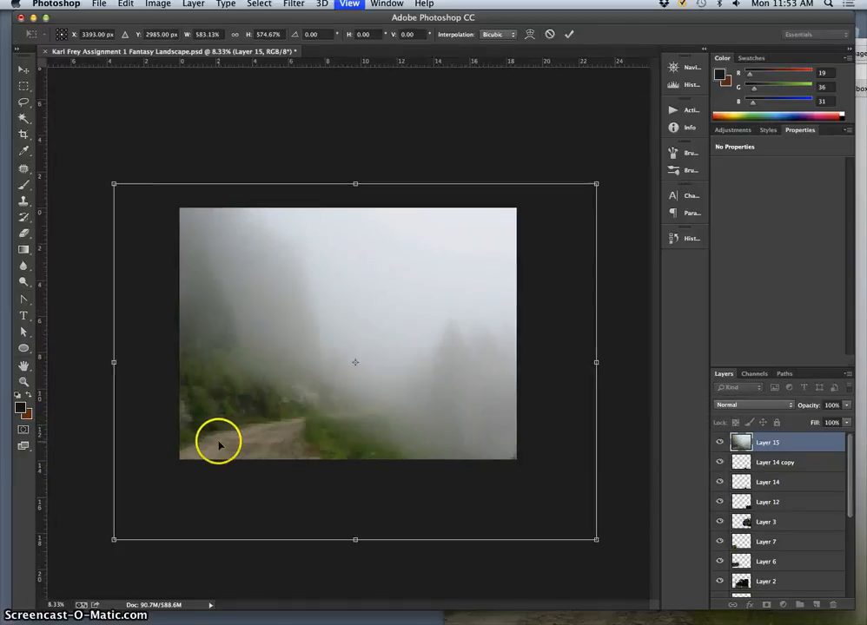
drag(173, 487, 0, 581)
key(Return)
key(e)
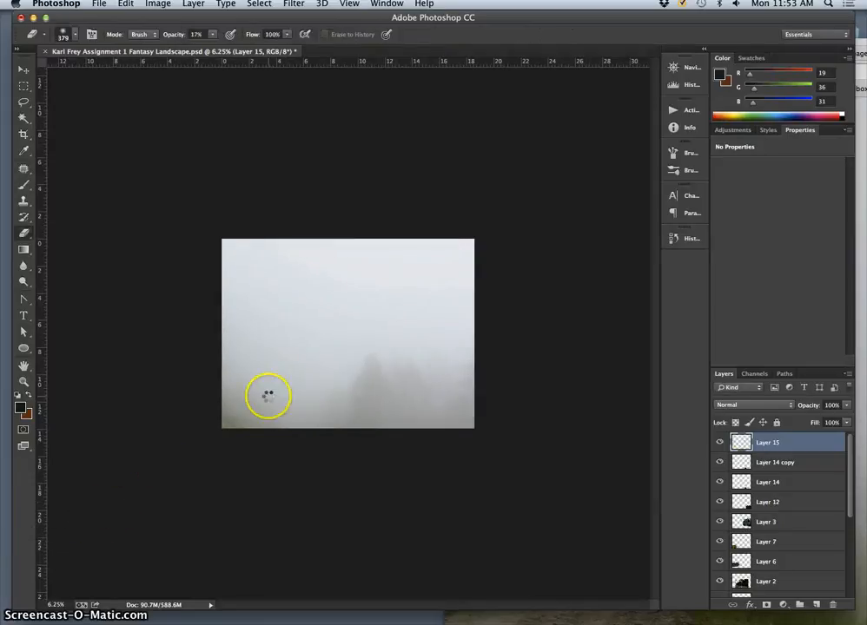
- Crop the document to its existing canvas bounds, deleting the parts of the fog photo that extend beyond it
key(super+plus)
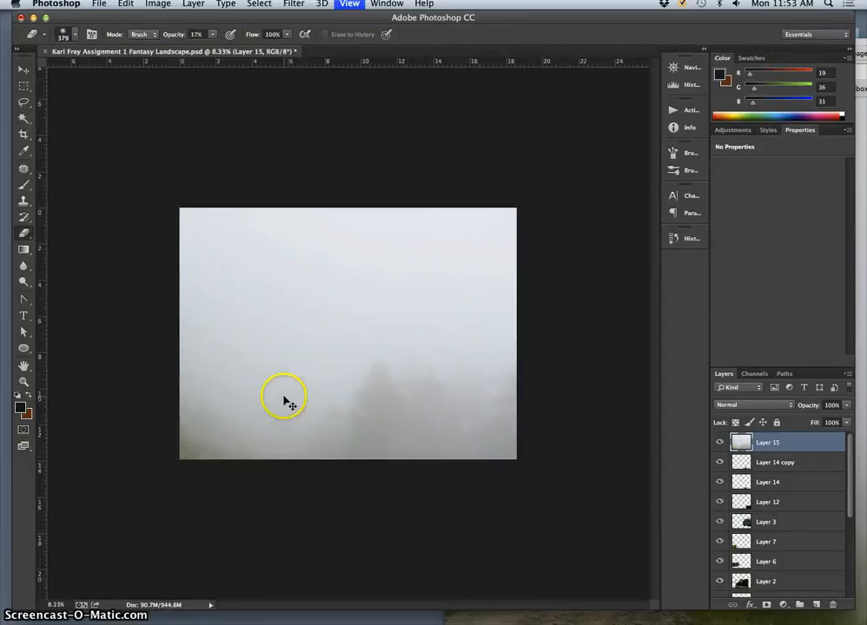
click(23, 134)
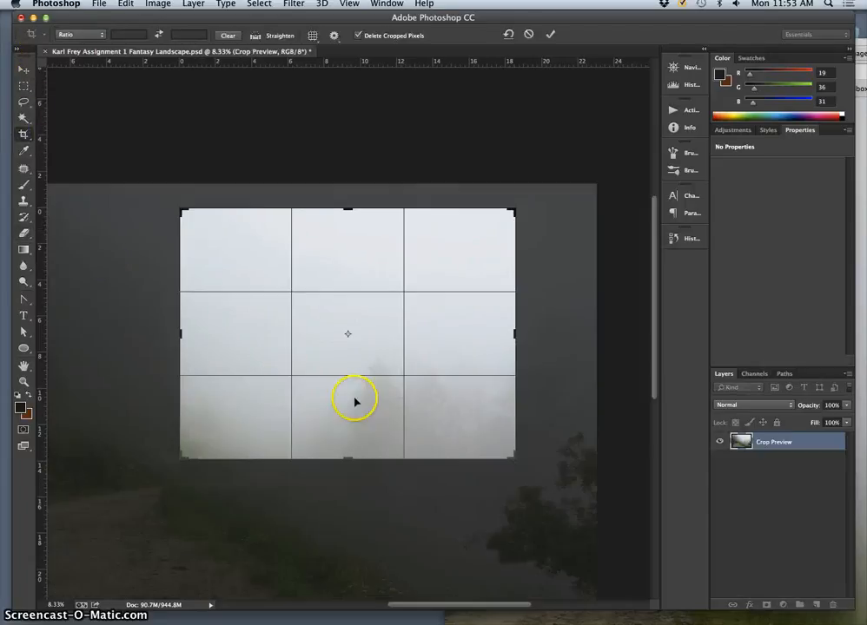
key(Return)
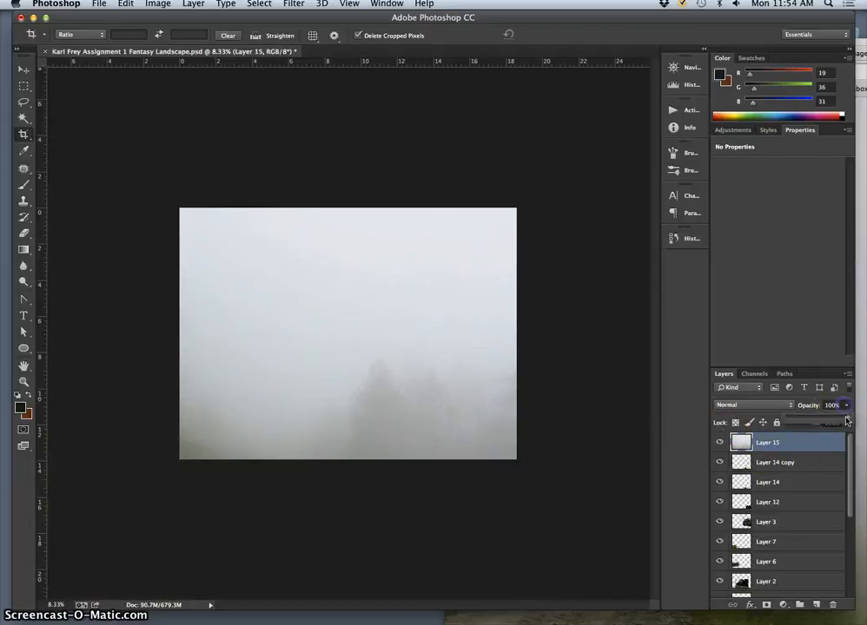
- Lower the fog layer's opacity to 44% and compare the landscape with the fog hidden and shown
drag(830, 421, 806, 420)
drag(817, 420, 814, 422)
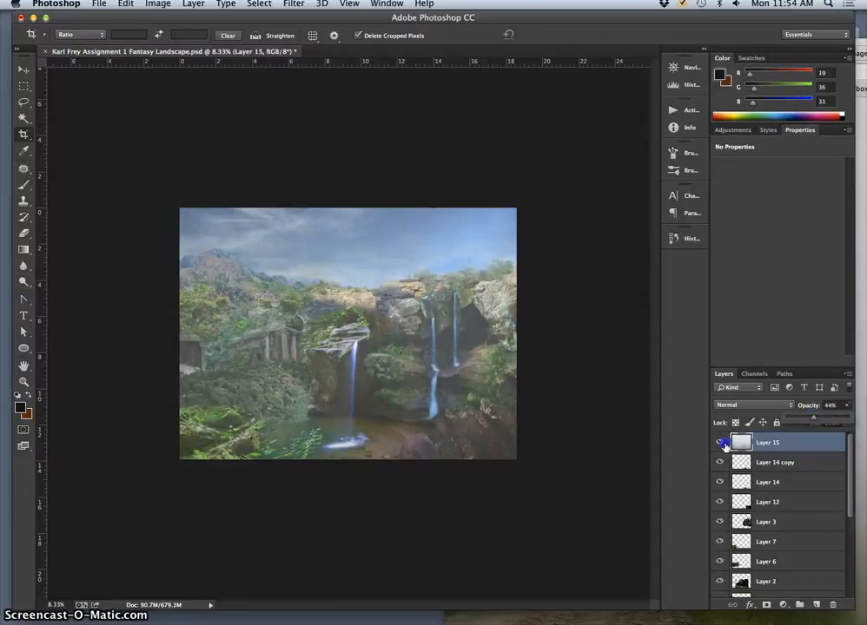
click(720, 443)
click(720, 443)
click(720, 444)
click(720, 444)
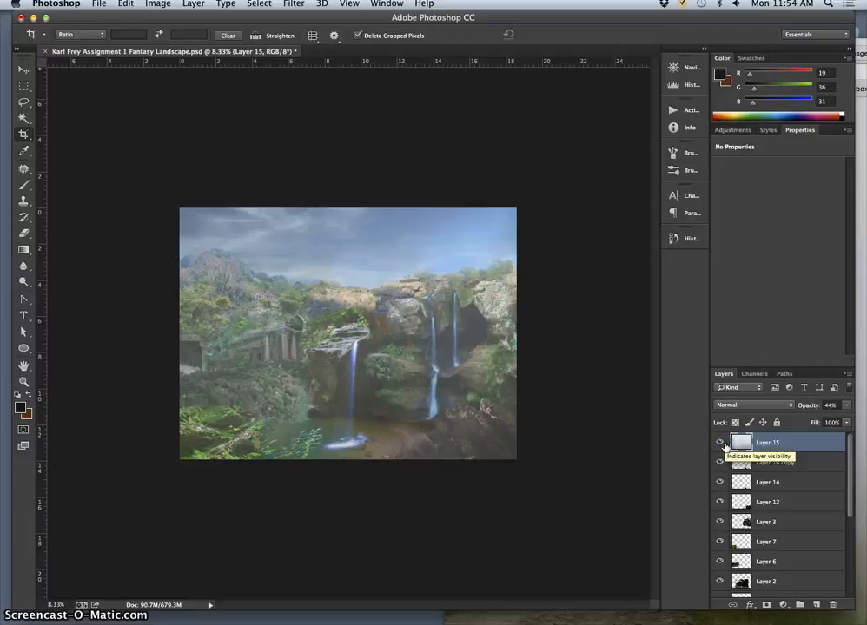
click(721, 444)
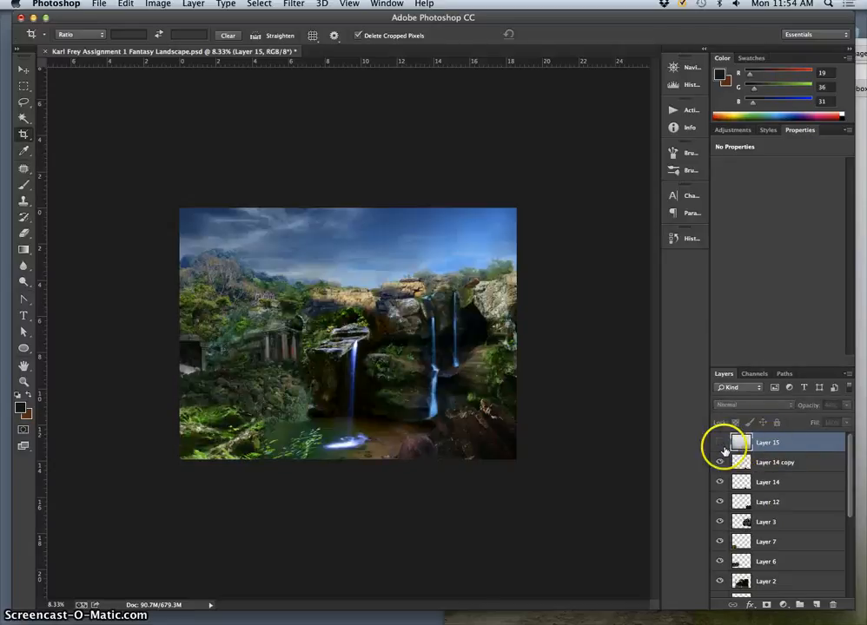
click(721, 443)
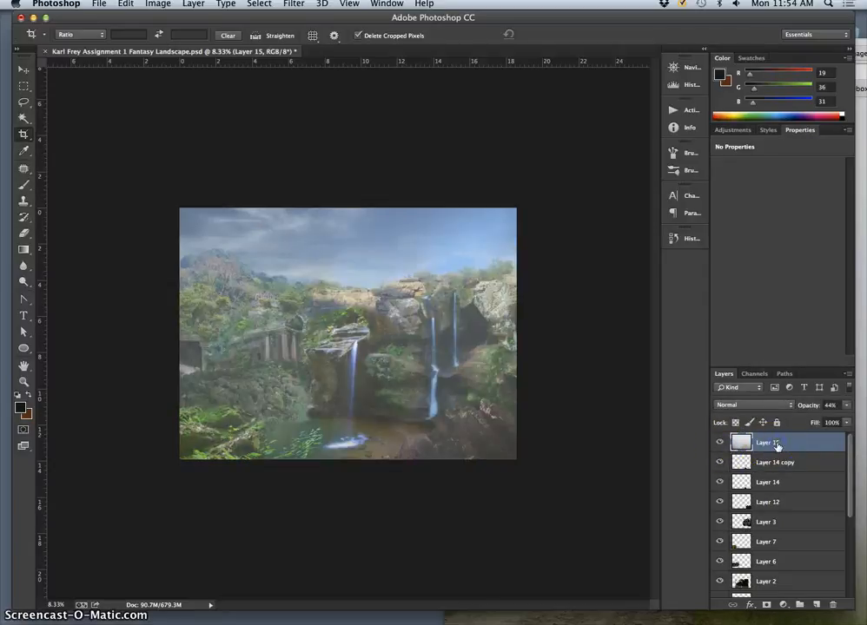
- Duplicate the fog layer and hide the original, keeping the copy visible for editing
key(super+j)
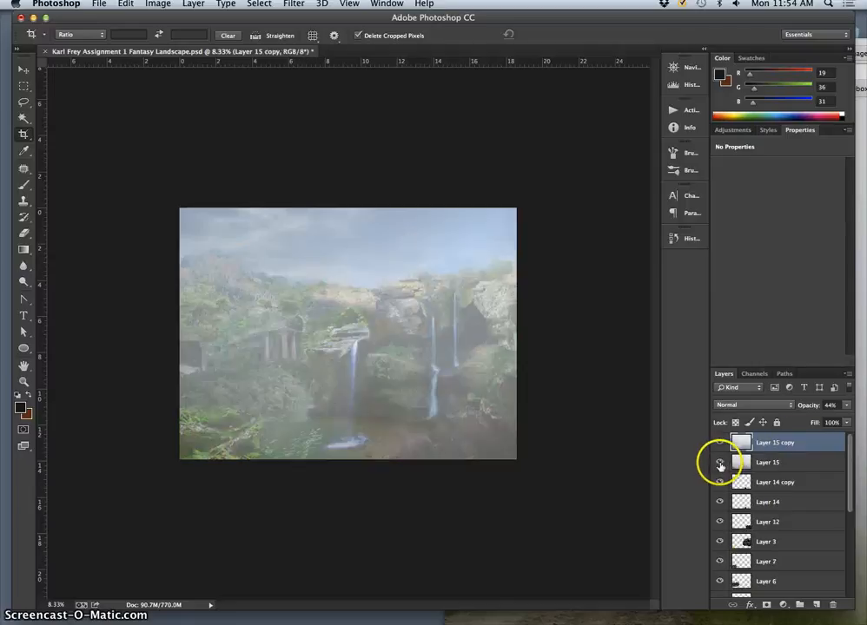
click(720, 465)
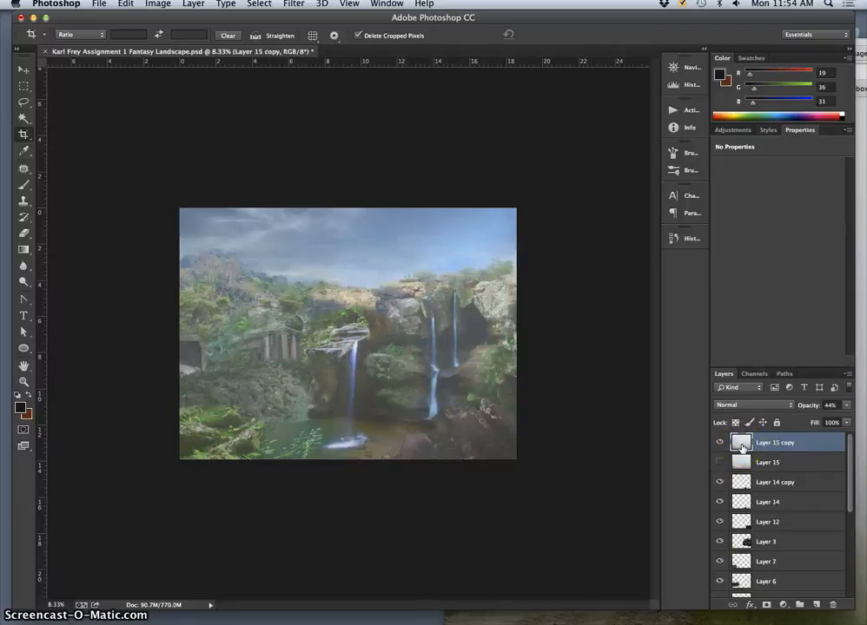
click(311, 320)
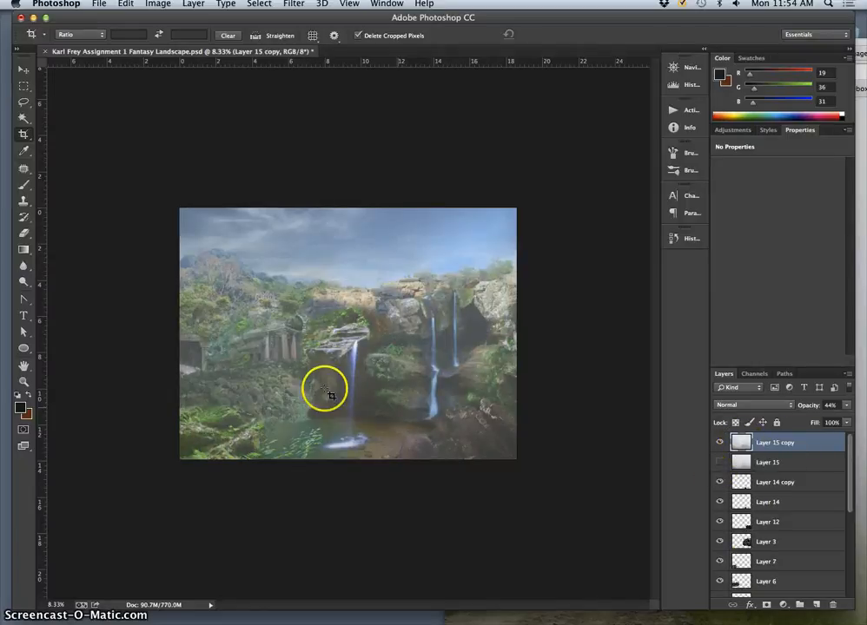
- Erase the fog copy along the lower rocks and pool using a soft 1786 px Eraser with 0% hardness at 69% opacity
click(24, 233)
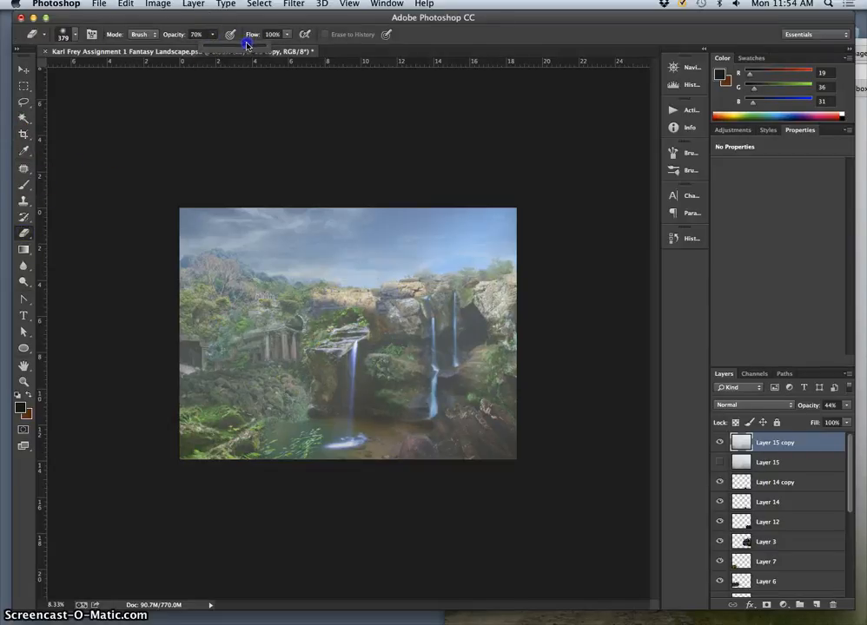
click(75, 36)
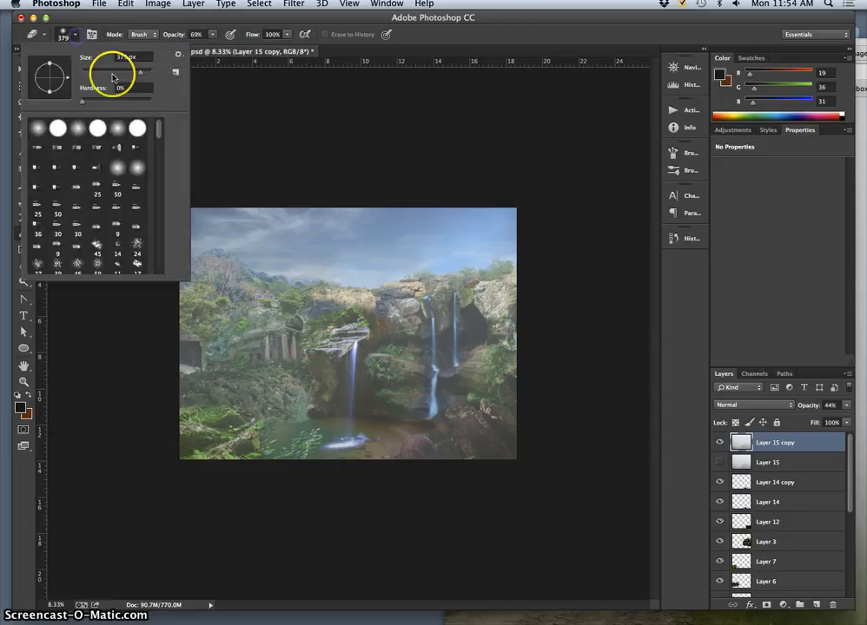
drag(158, 76, 160, 77)
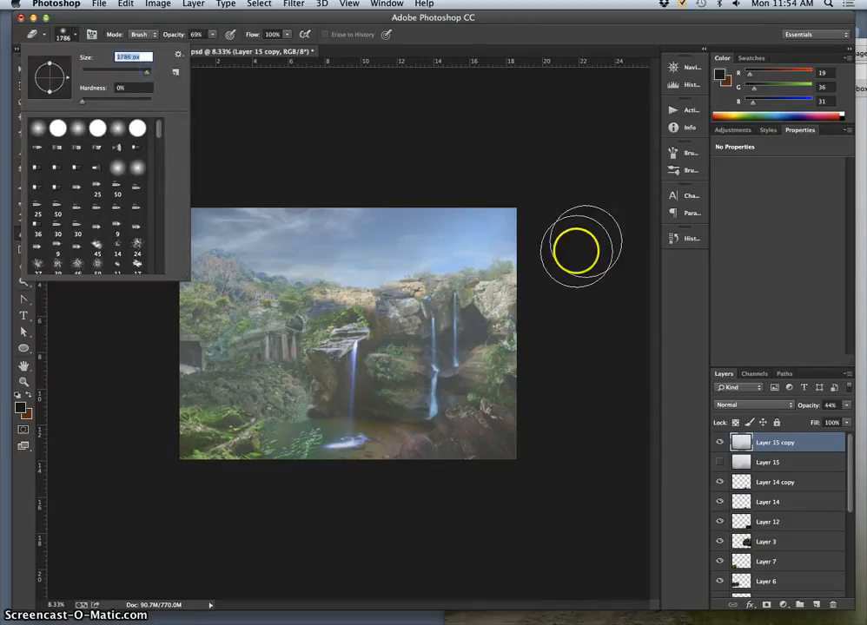
mouse_move(531, 463)
mouse_down()
mouse_move(479, 445)
mouse_move(408, 489)
mouse_move(464, 448)
mouse_move(495, 460)
mouse_move(441, 435)
mouse_move(414, 462)
mouse_move(355, 488)
mouse_up()
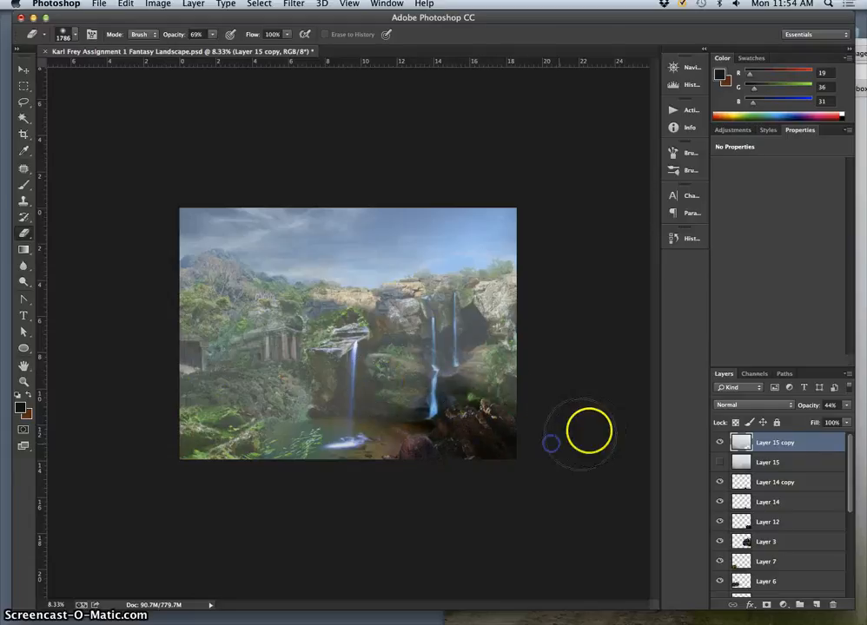
mouse_move(281, 497)
mouse_down()
mouse_move(224, 465)
mouse_move(373, 417)
mouse_move(180, 468)
mouse_move(175, 451)
mouse_move(317, 485)
mouse_move(486, 486)
mouse_move(550, 345)
mouse_move(265, 295)
mouse_up()
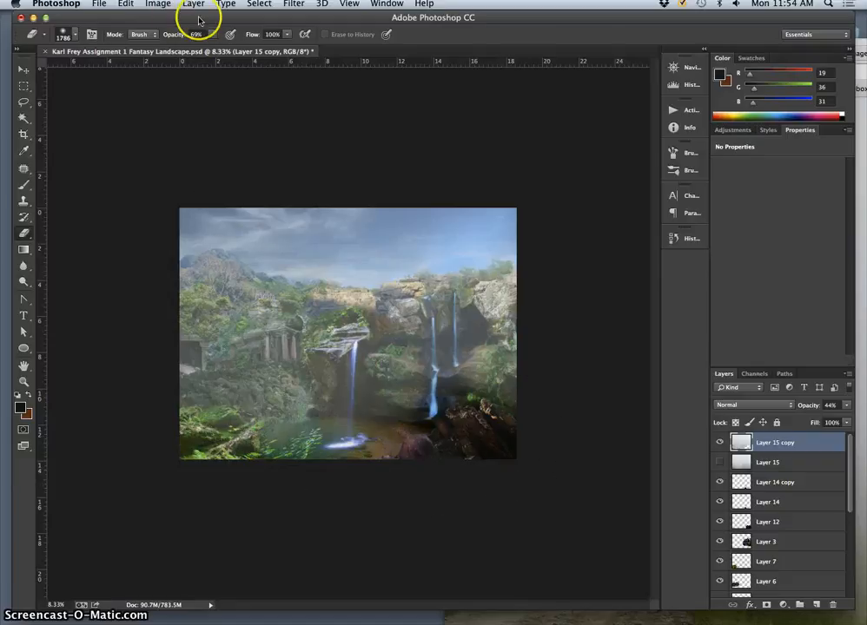
- Reduce the Eraser's opacity to 31% and thin the fog copy over the waterfalls, cliffs, temple ruins and pool
mouse_move(538, 341)
mouse_down()
mouse_move(495, 332)
mouse_move(387, 344)
mouse_move(510, 341)
mouse_move(349, 352)
mouse_move(345, 393)
mouse_move(358, 372)
mouse_move(336, 432)
mouse_move(367, 410)
mouse_move(345, 410)
mouse_move(422, 412)
mouse_move(521, 382)
mouse_up()
key(super+z)
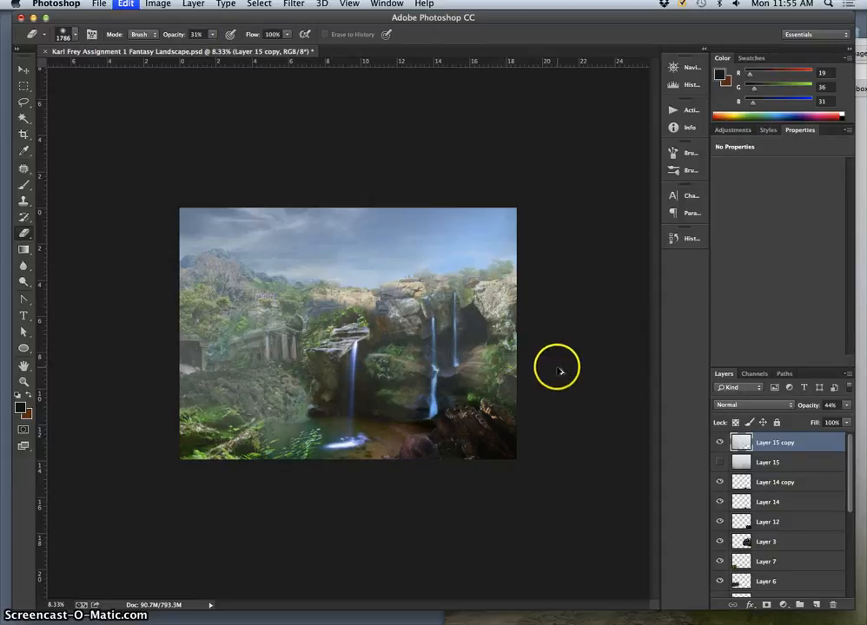
mouse_move(382, 393)
mouse_down()
mouse_move(319, 387)
mouse_move(354, 383)
mouse_move(306, 384)
mouse_move(347, 348)
mouse_move(421, 367)
mouse_move(478, 359)
mouse_up()
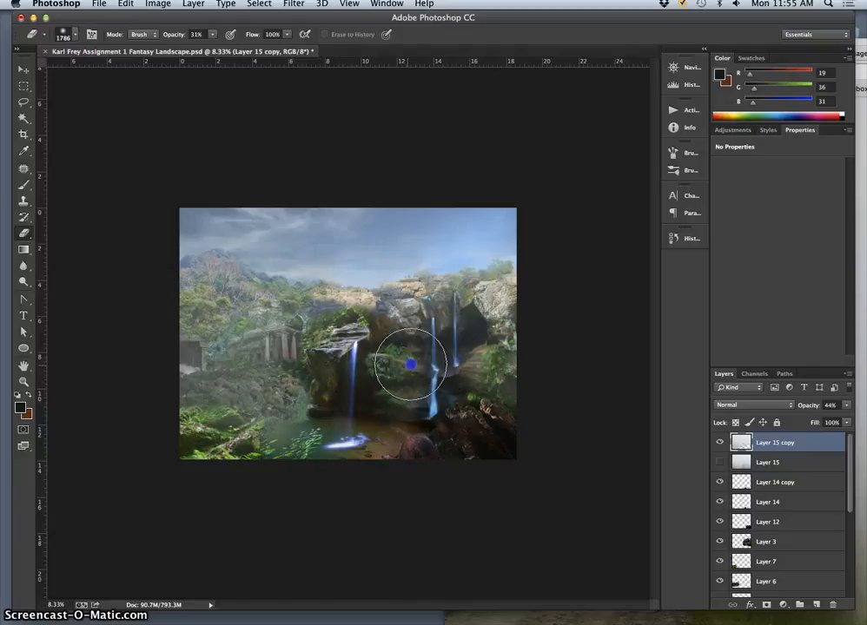
drag(410, 364, 386, 374)
mouse_move(336, 344)
mouse_down()
mouse_move(204, 376)
mouse_move(280, 358)
mouse_up()
mouse_move(212, 350)
mouse_down()
mouse_move(250, 344)
mouse_move(226, 332)
mouse_move(249, 339)
mouse_move(351, 336)
mouse_move(279, 352)
mouse_move(291, 336)
mouse_move(256, 368)
mouse_move(297, 378)
mouse_move(278, 372)
mouse_move(298, 333)
mouse_move(288, 336)
mouse_move(525, 305)
mouse_move(235, 285)
mouse_move(203, 294)
mouse_move(439, 390)
mouse_move(353, 307)
mouse_move(440, 253)
mouse_move(642, 339)
mouse_up()
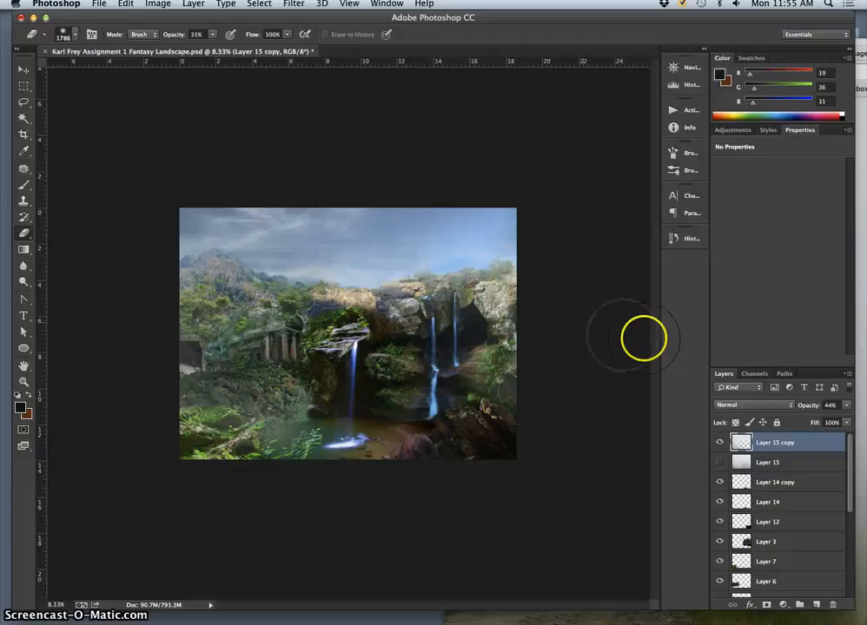
mouse_move(504, 361)
mouse_down()
mouse_move(513, 360)
mouse_move(502, 362)
mouse_up()
mouse_move(254, 430)
mouse_down()
mouse_move(204, 410)
mouse_move(381, 475)
mouse_up()
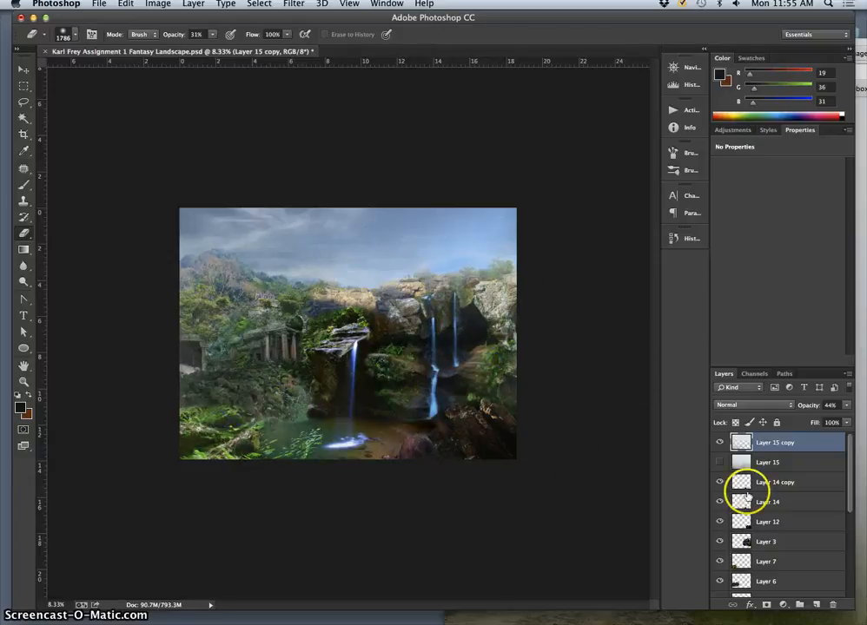
- Switch the erased fog copy off and on repeatedly to compare the landscape with and without it
drag(719, 462, 721, 443)
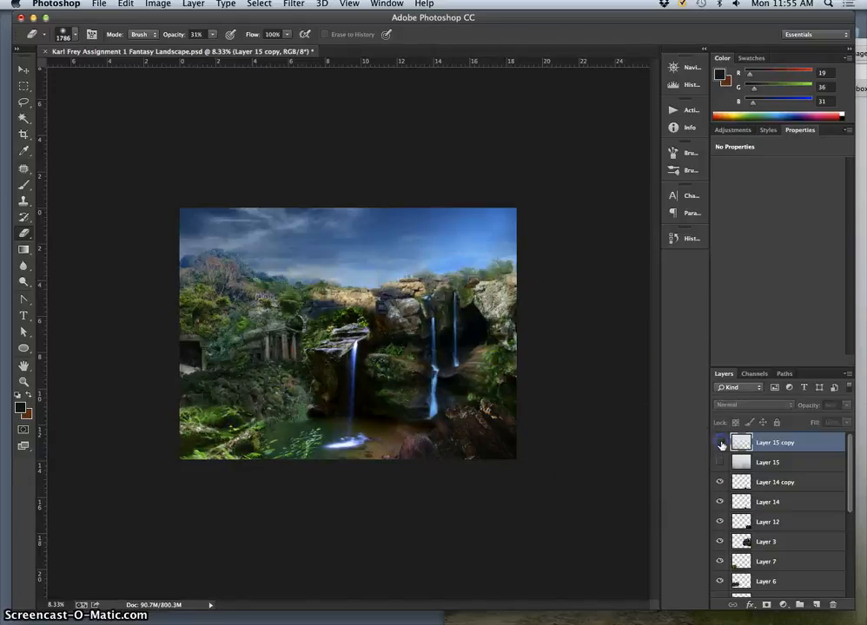
click(720, 443)
click(720, 442)
click(720, 443)
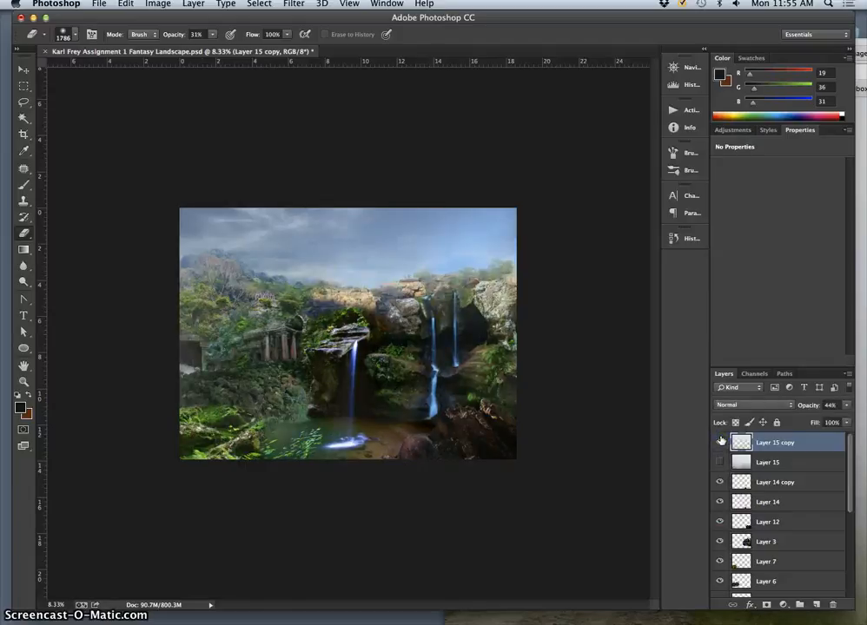
click(720, 443)
click(720, 443)
click(720, 441)
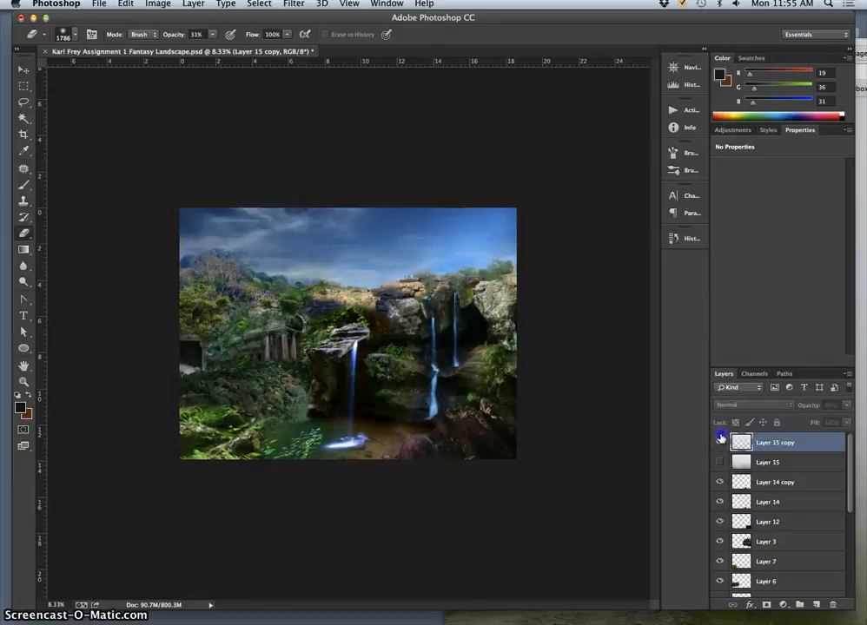
click(720, 441)
- Warp the fog copy with a custom Free Transform warp, pulling its lower middle area downward
key(ctrl+t)
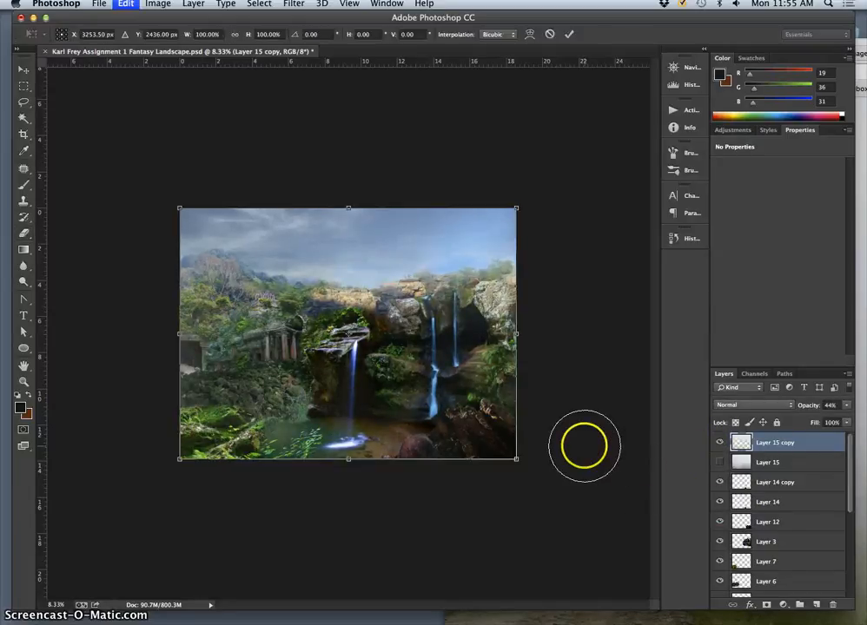
right_click(428, 358)
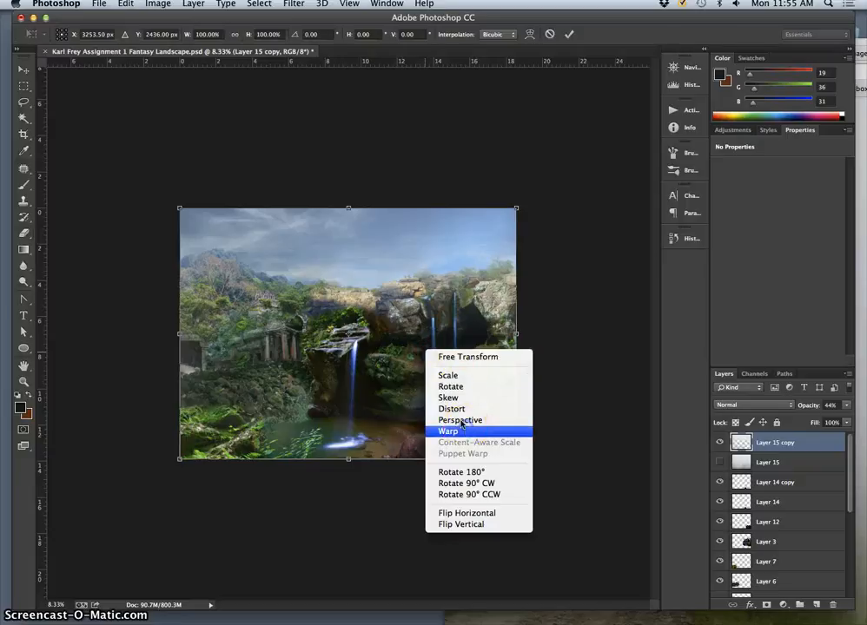
click(458, 429)
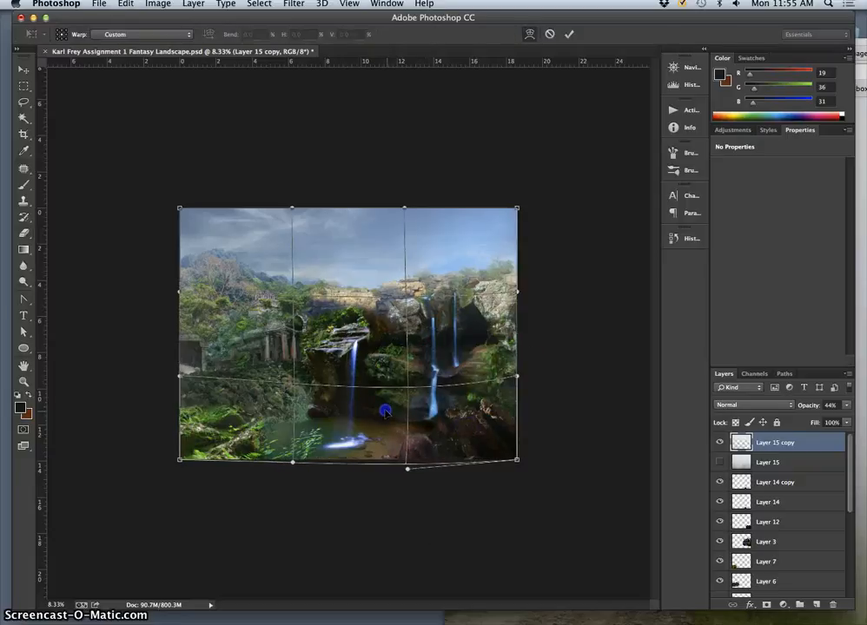